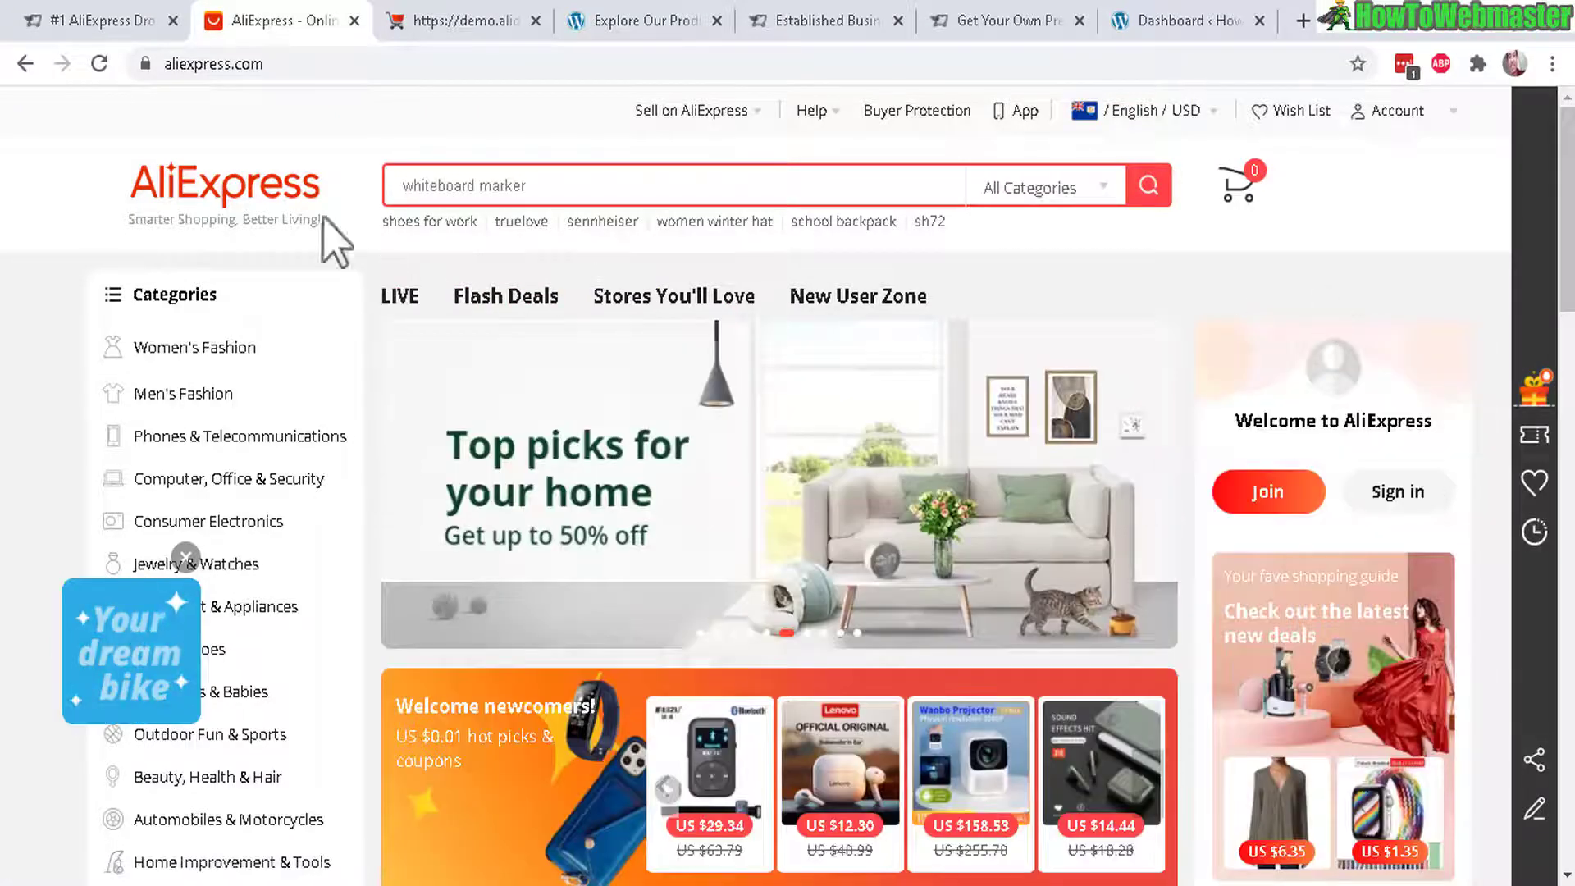
Return from the AliExpress homepage tab to the AliDropship plugin page tab.
key(ctrl+shift+Tab)
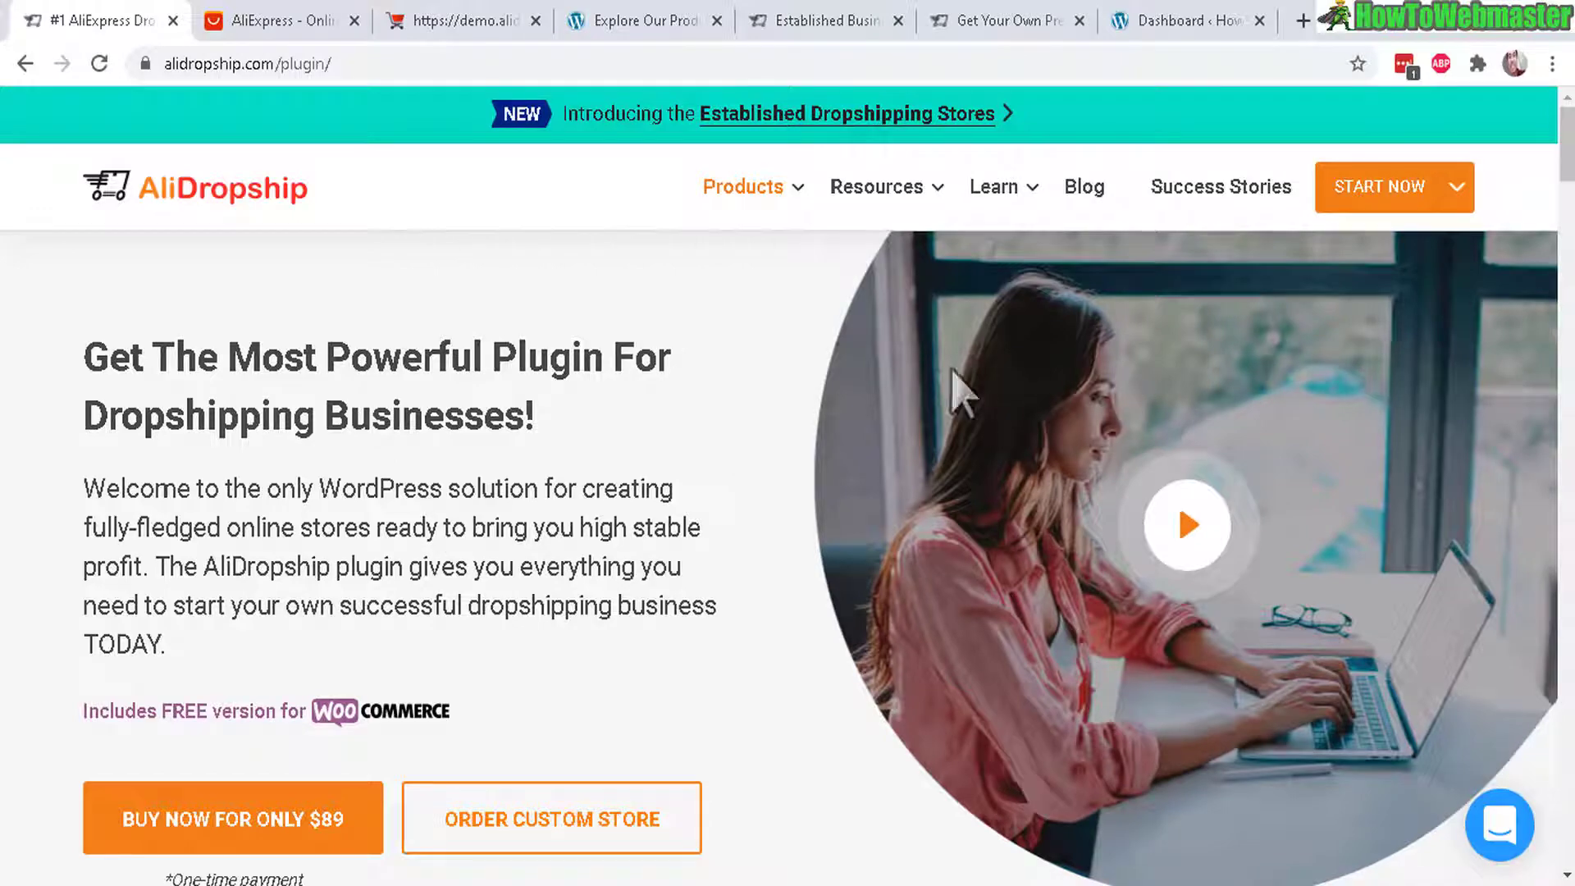
Scroll the AliDropship plugin page to Main features, such as one-click AliExpress import and WooCommerce compatibility.
drag(1566, 141, 1567, 202)
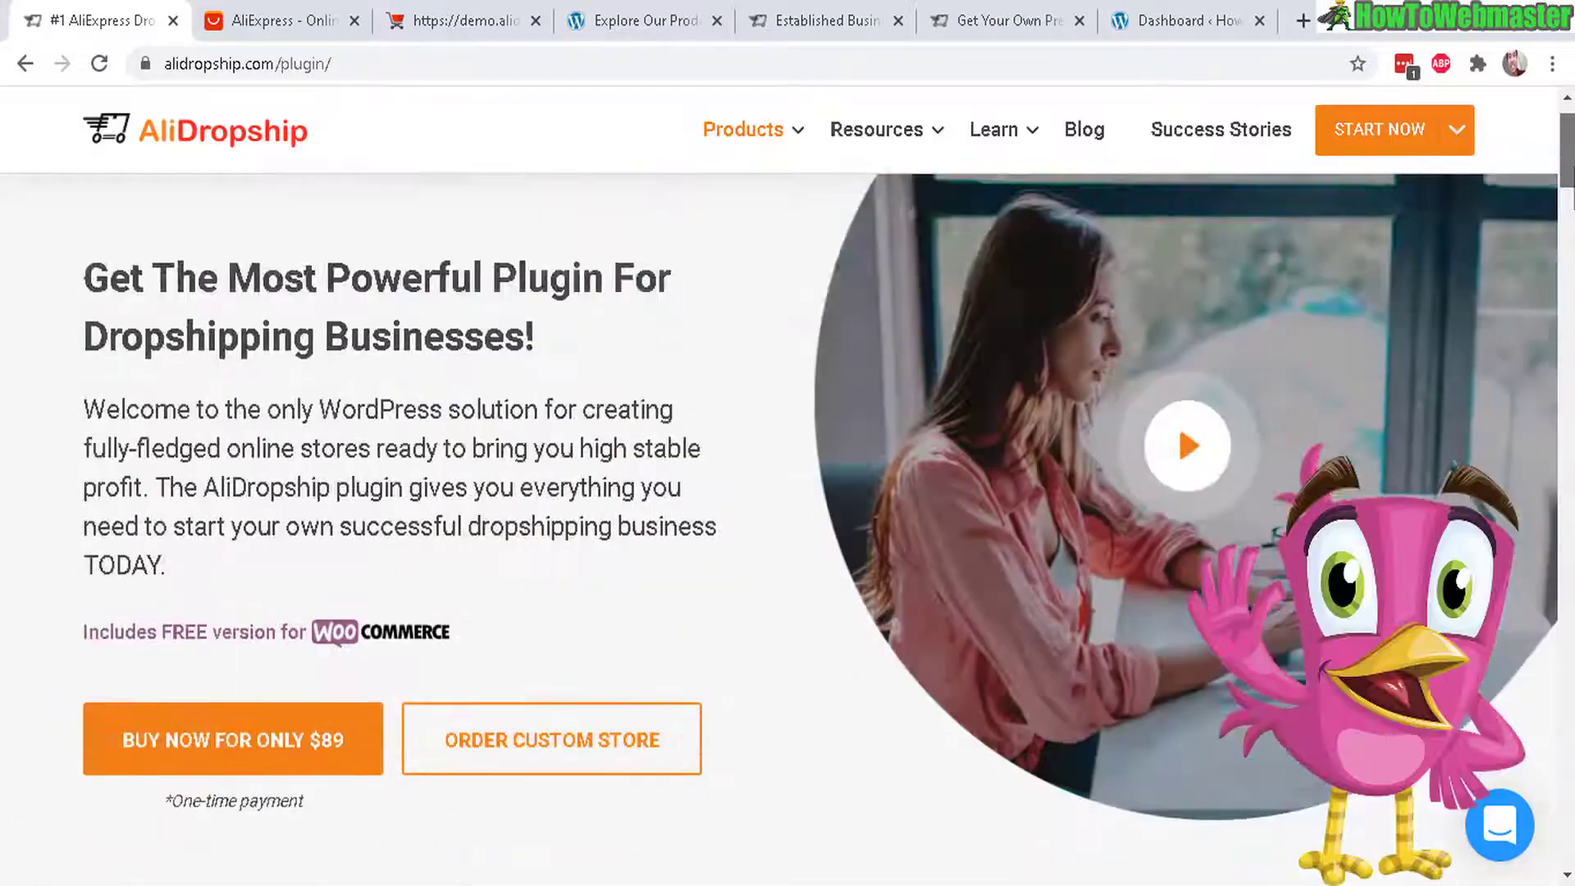
scroll(787, 484, down, 8)
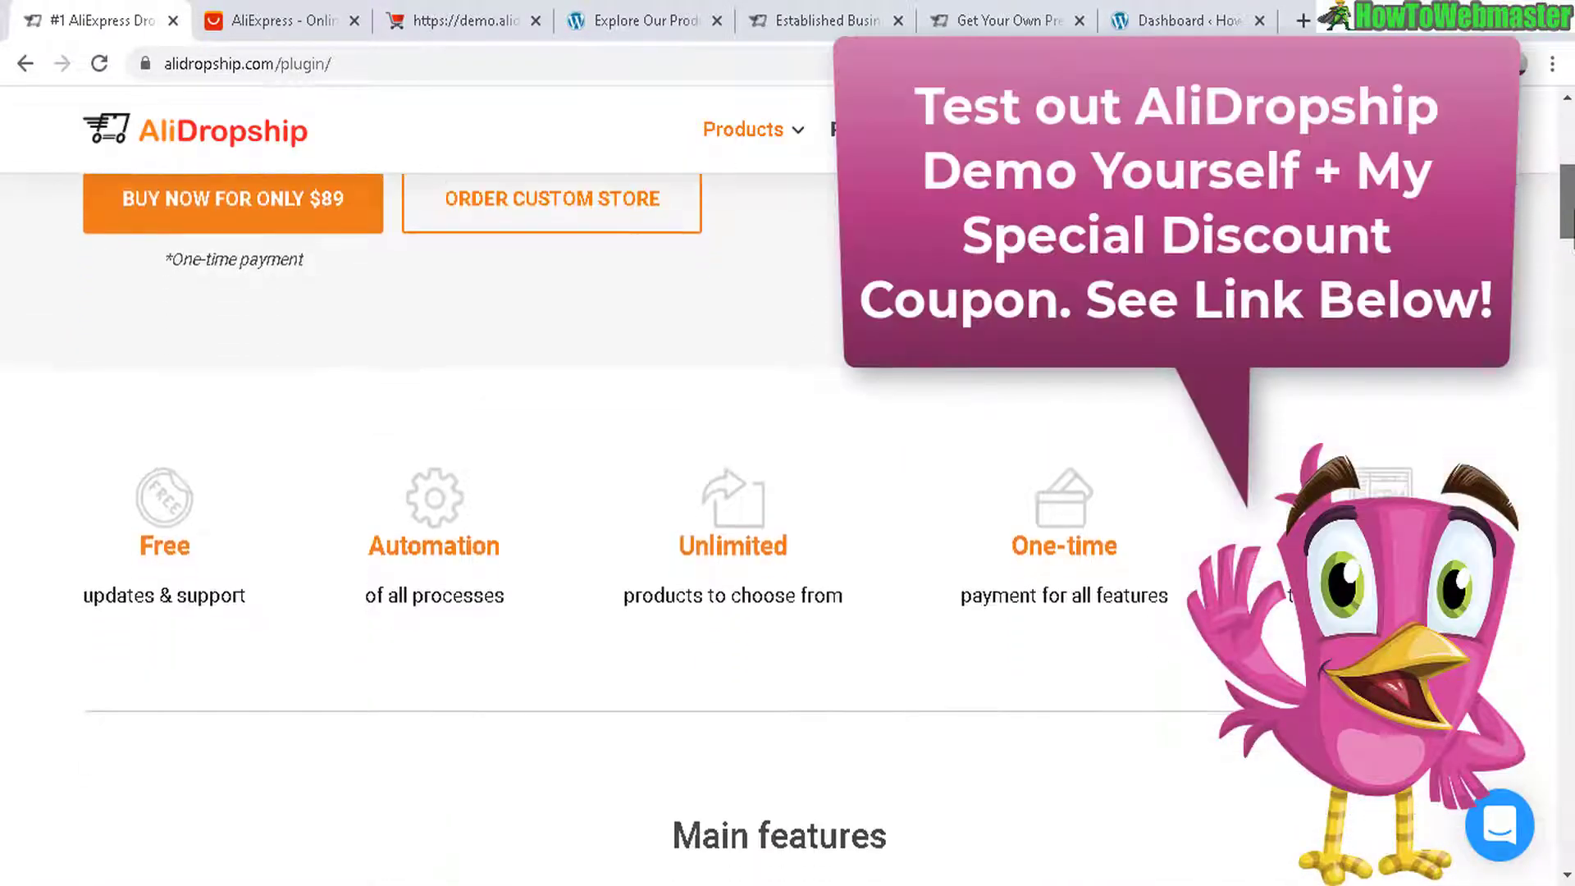
scroll(1099, 496, down, 2)
scroll(1099, 497, up, 1)
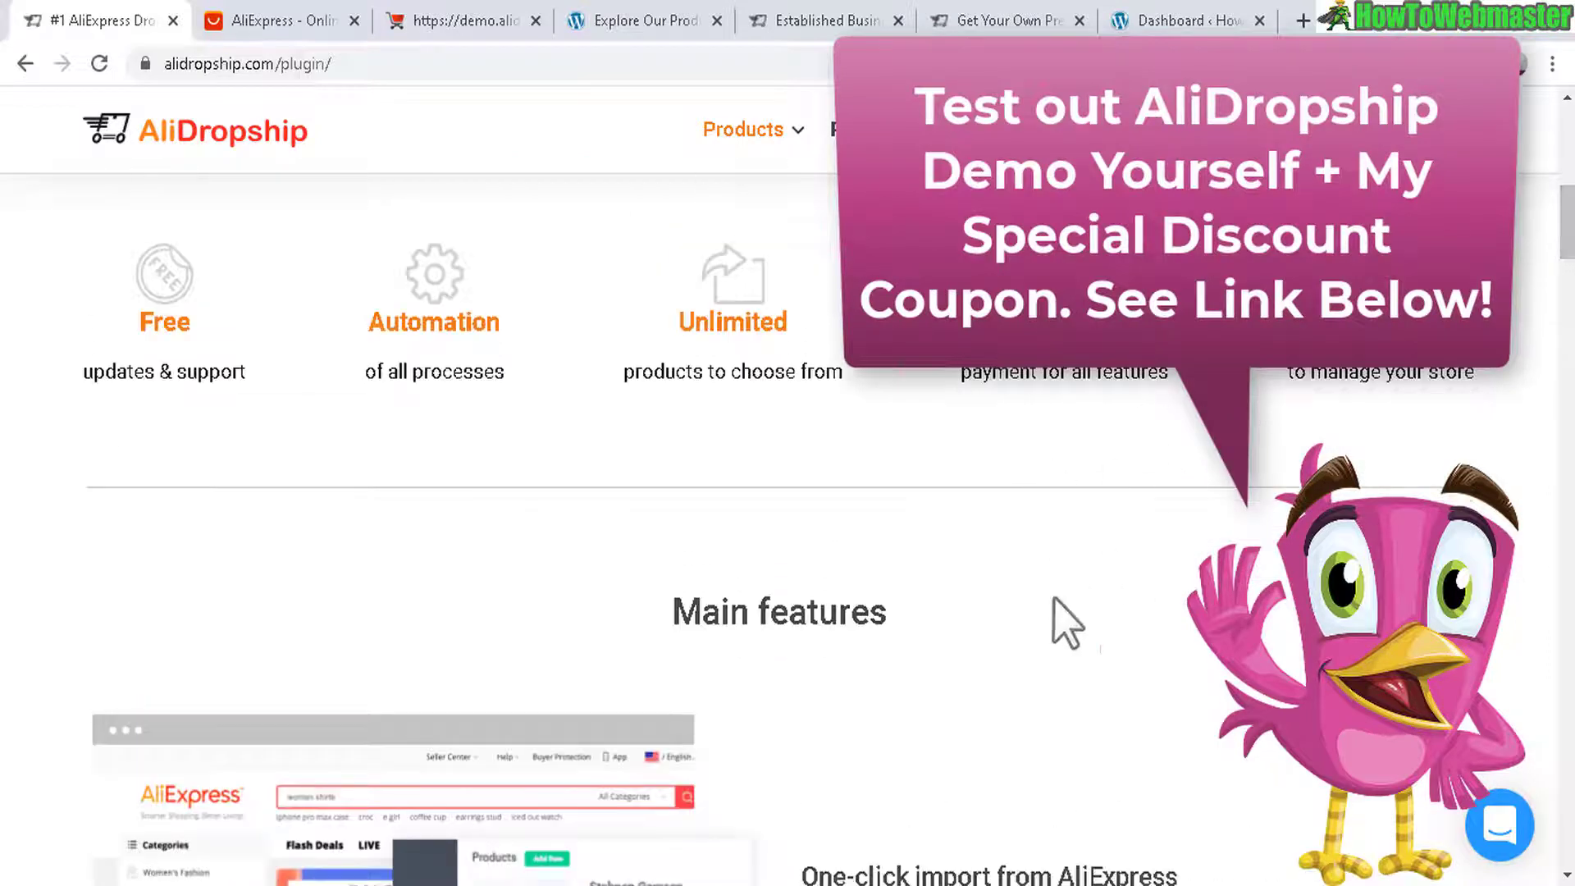
scroll(1567, 230, down, 6)
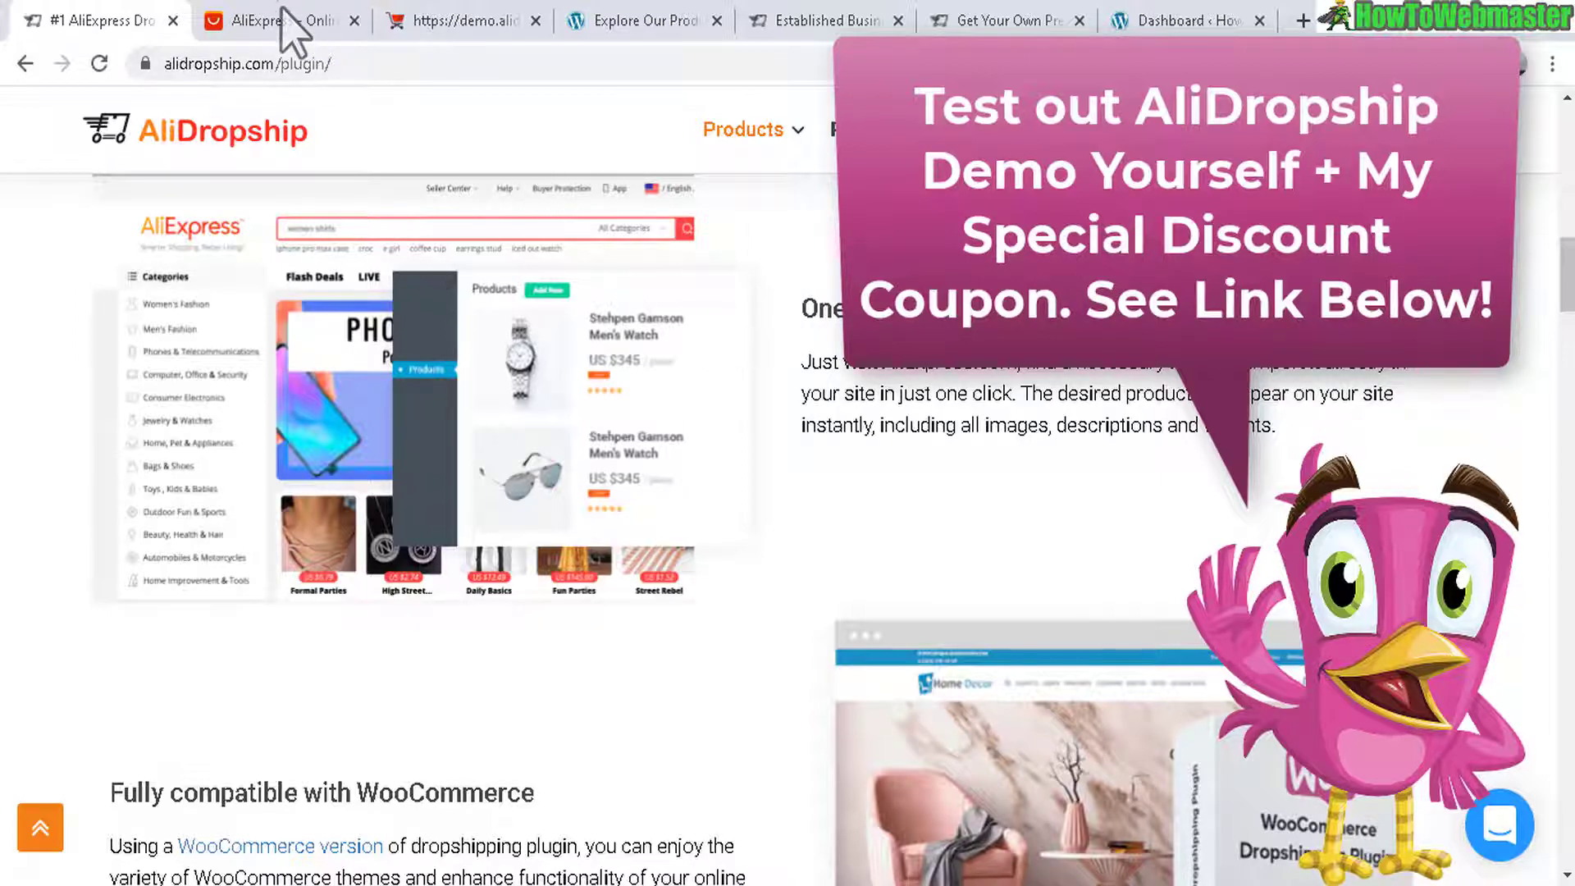
Open the El Greco demo store and scroll down its home page to the Best Deals.
click(465, 22)
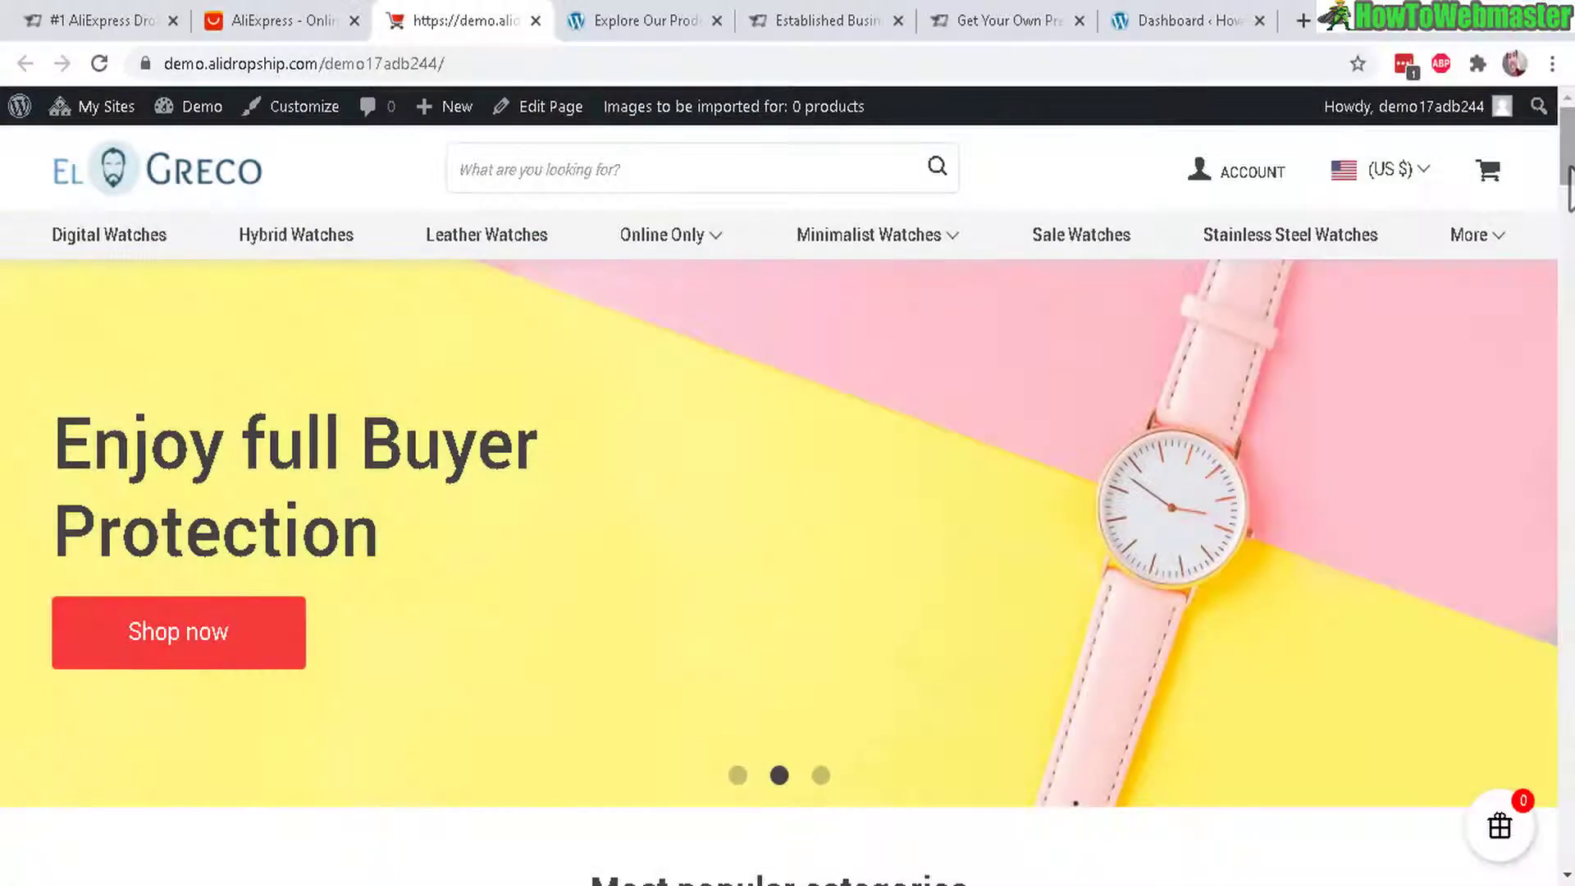
mouse_move(1568, 168)
mouse_down()
mouse_move(1564, 319)
mouse_move(1557, 161)
mouse_up()
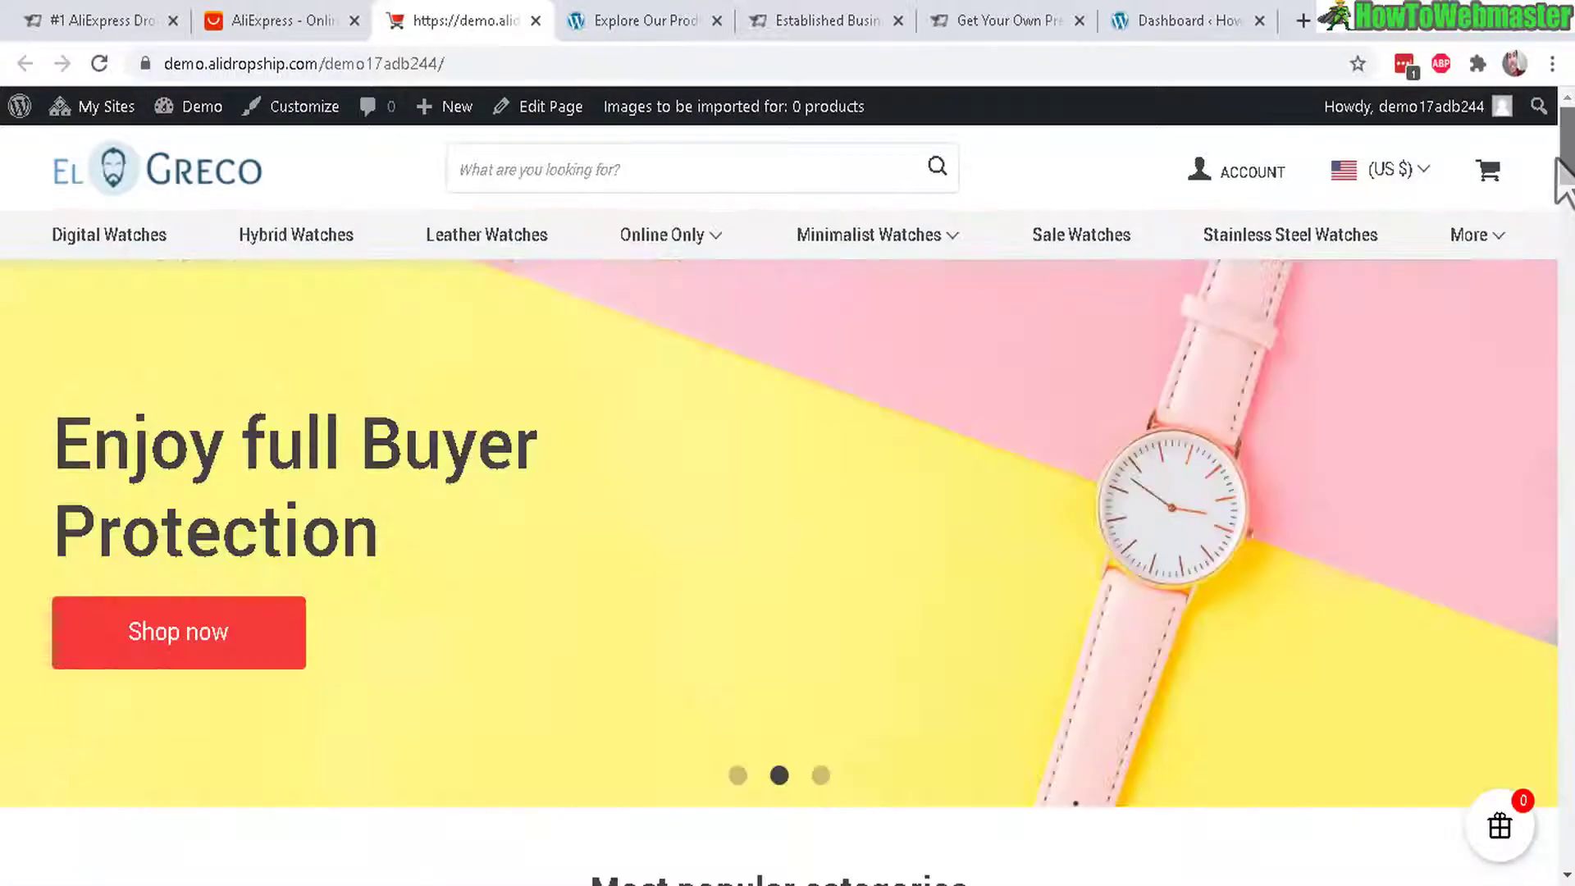
scroll(890, 320, down, 12)
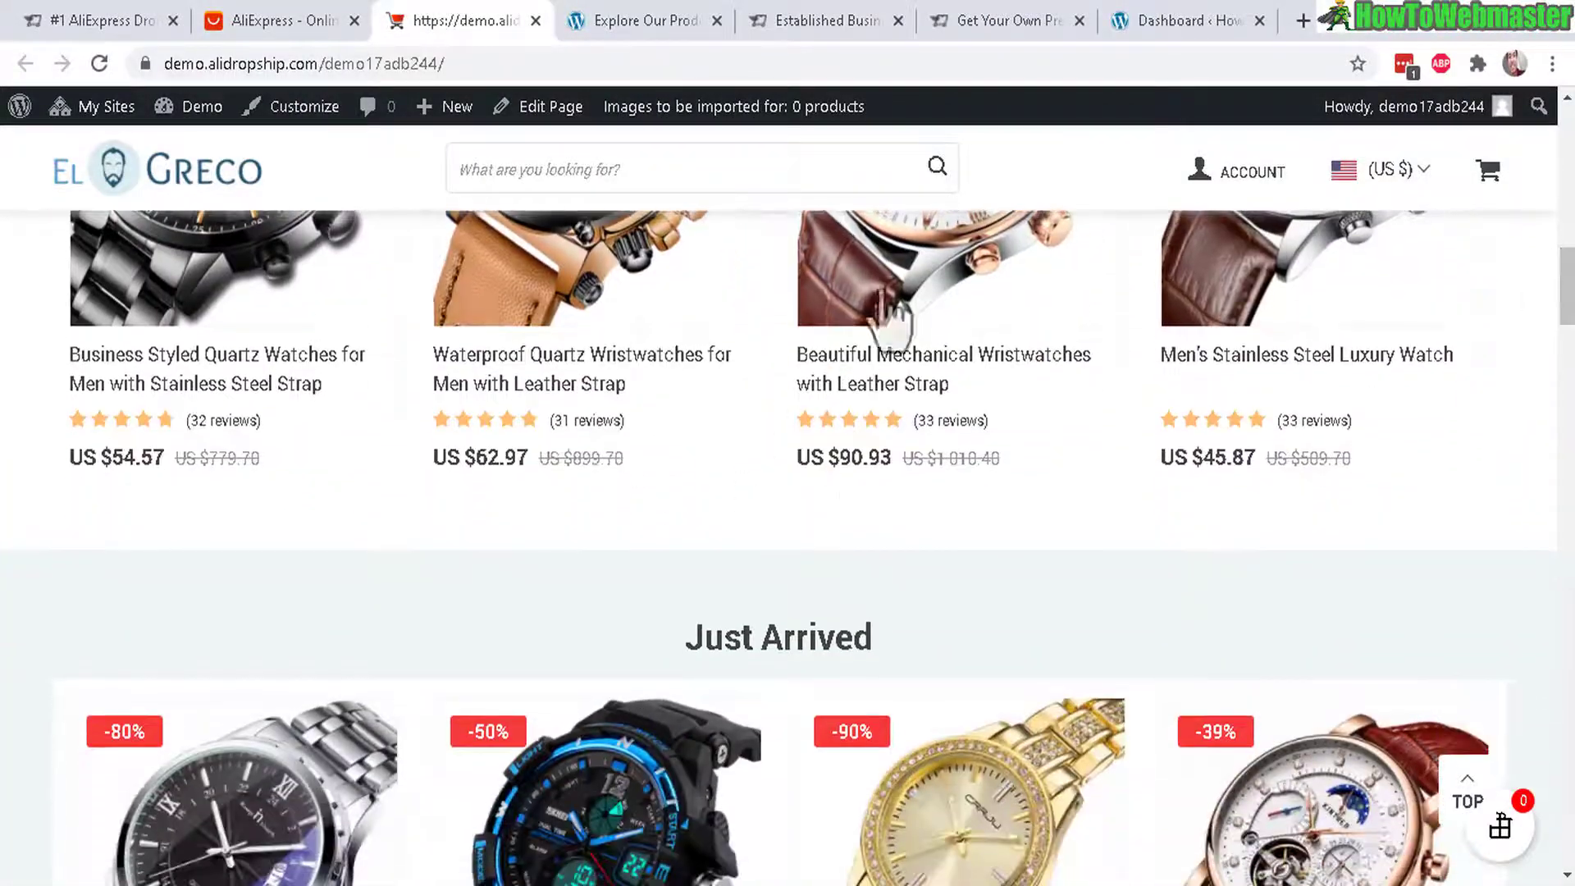
drag(1565, 288, 1567, 201)
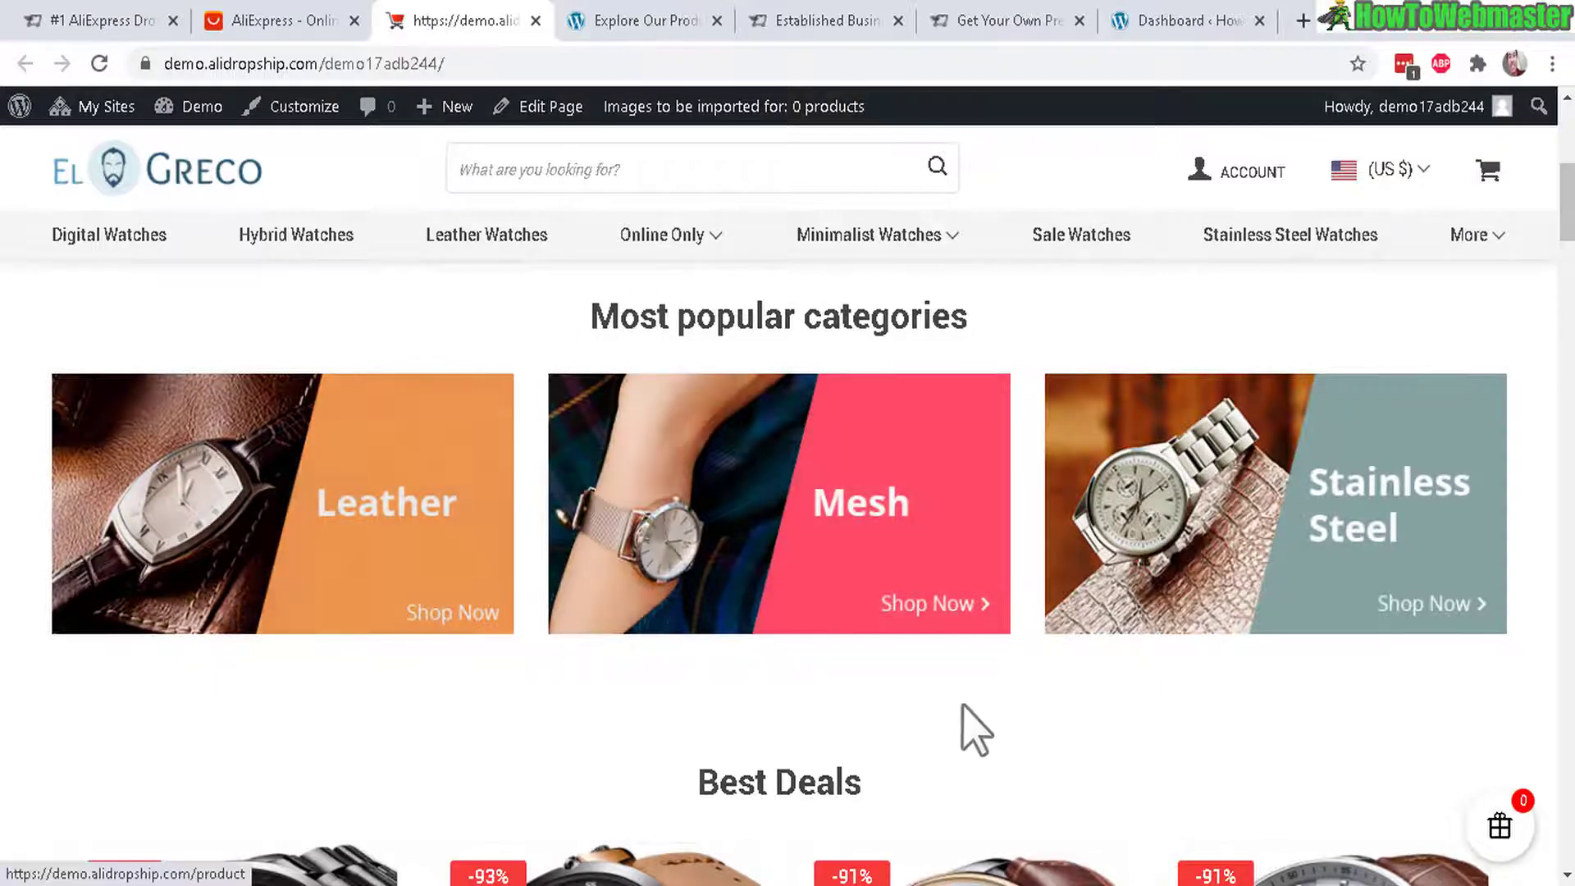
scroll(1568, 283, down, 1)
scroll(1569, 283, down, 3)
View the Beautiful Mechanical Wristwatches with Leather Strap product page and its reviews.
click(902, 533)
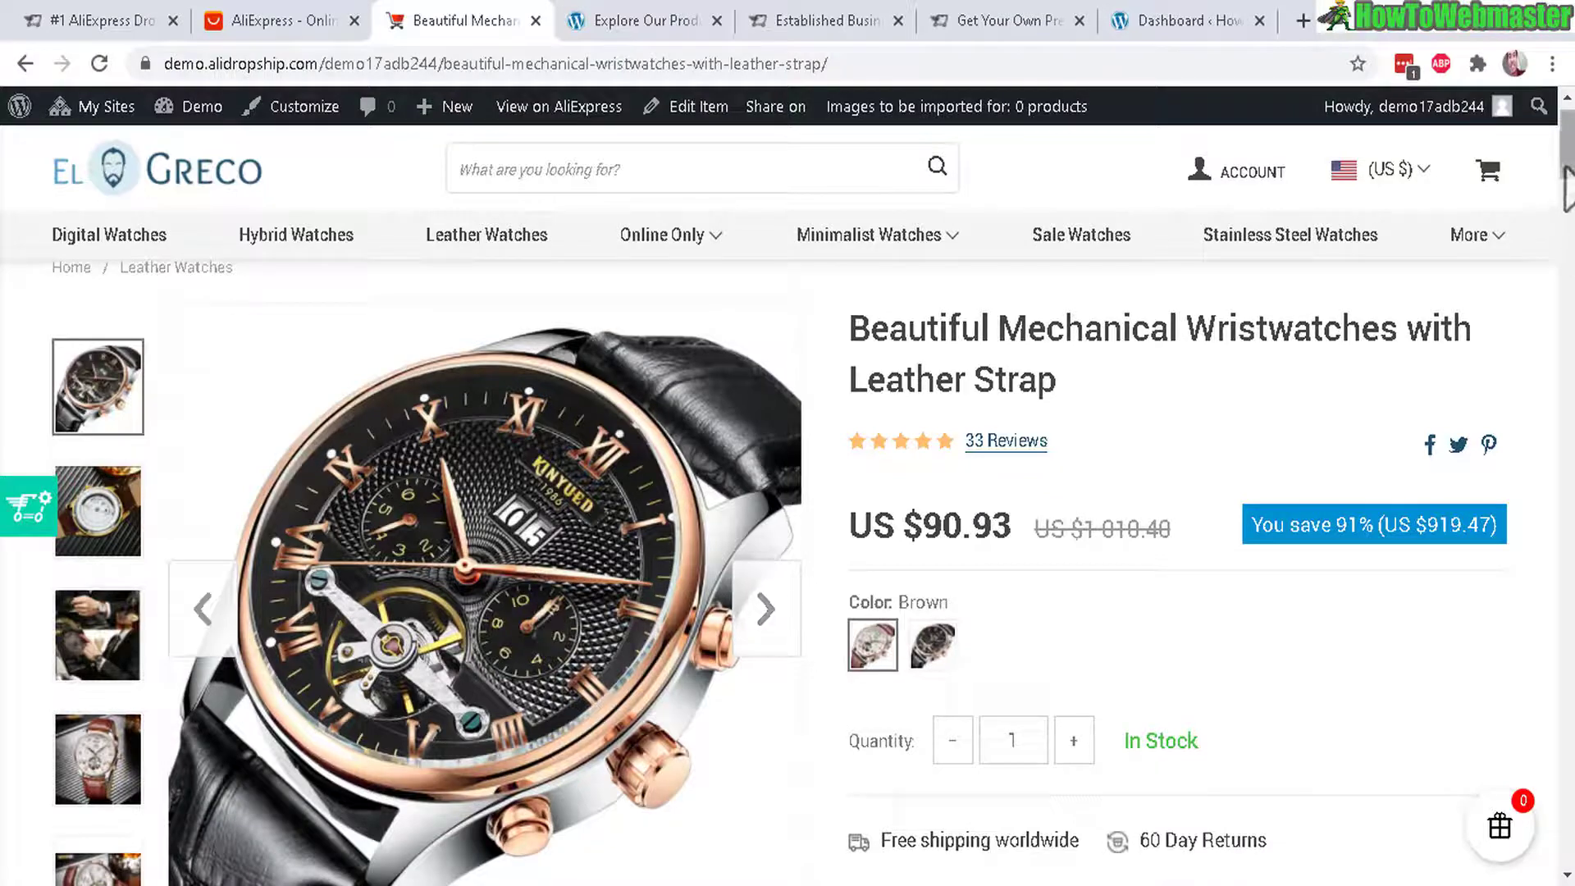
scroll(1565, 191, down, 5)
scroll(1565, 191, up, 4)
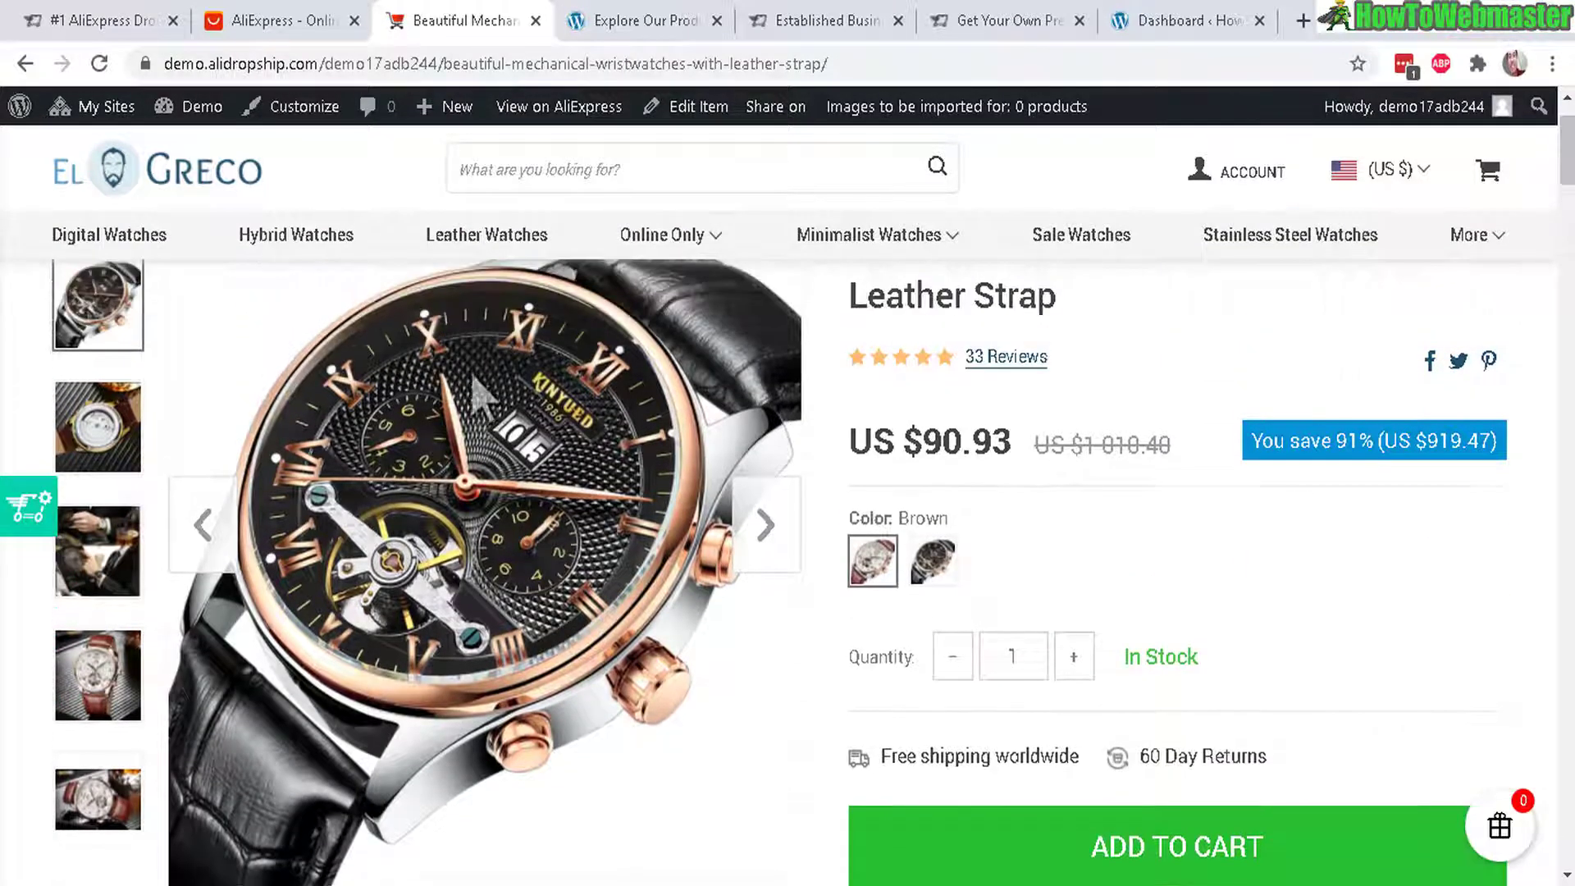
drag(1563, 143, 1566, 459)
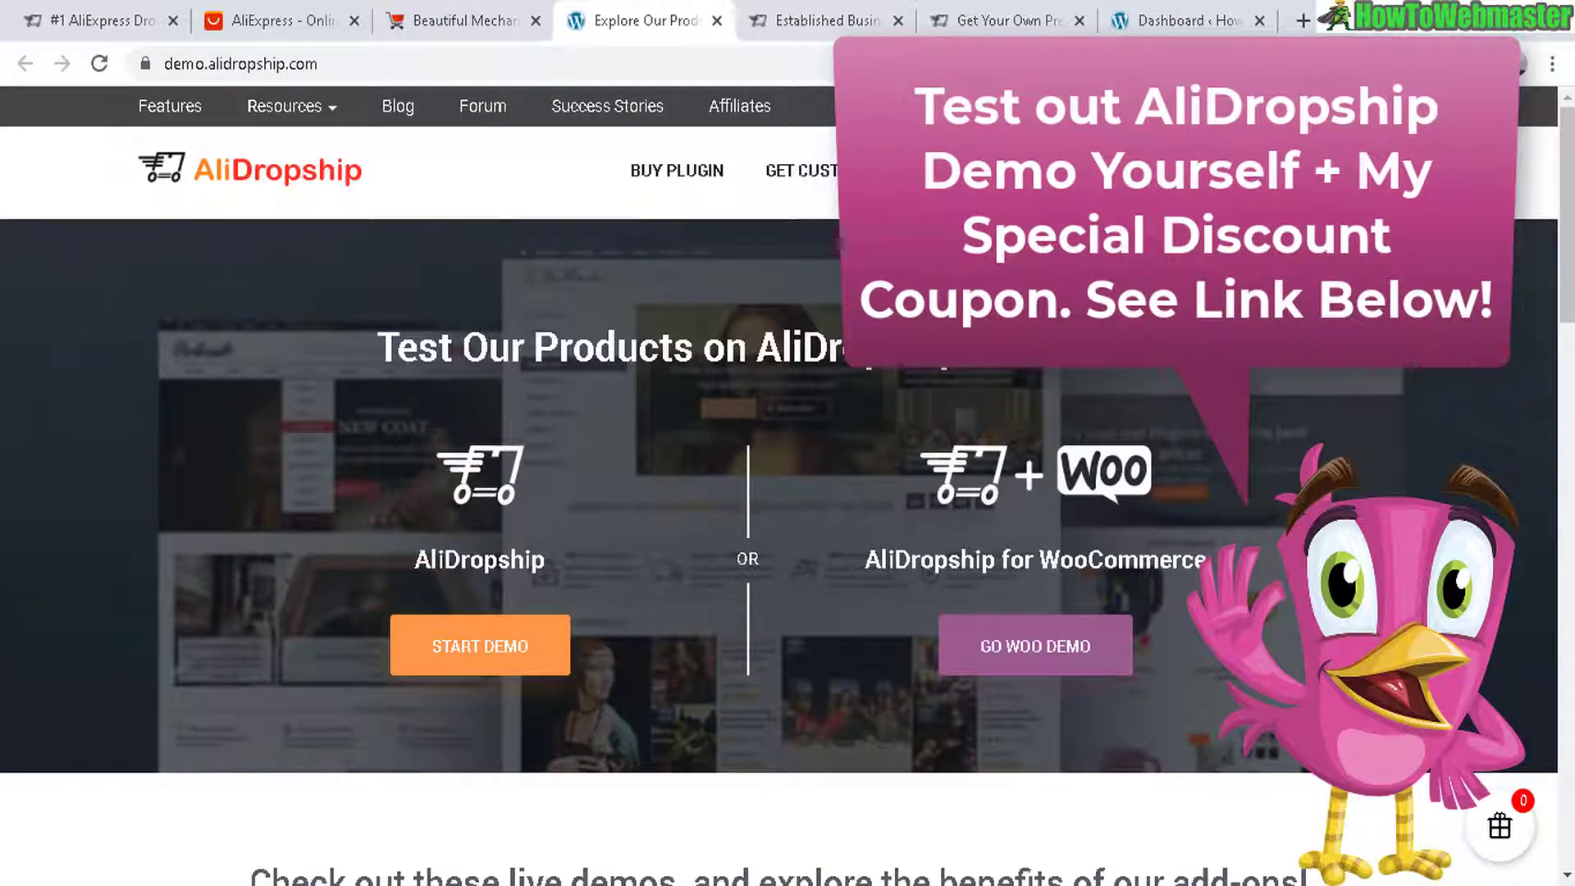
scroll(788, 484, down, 1)
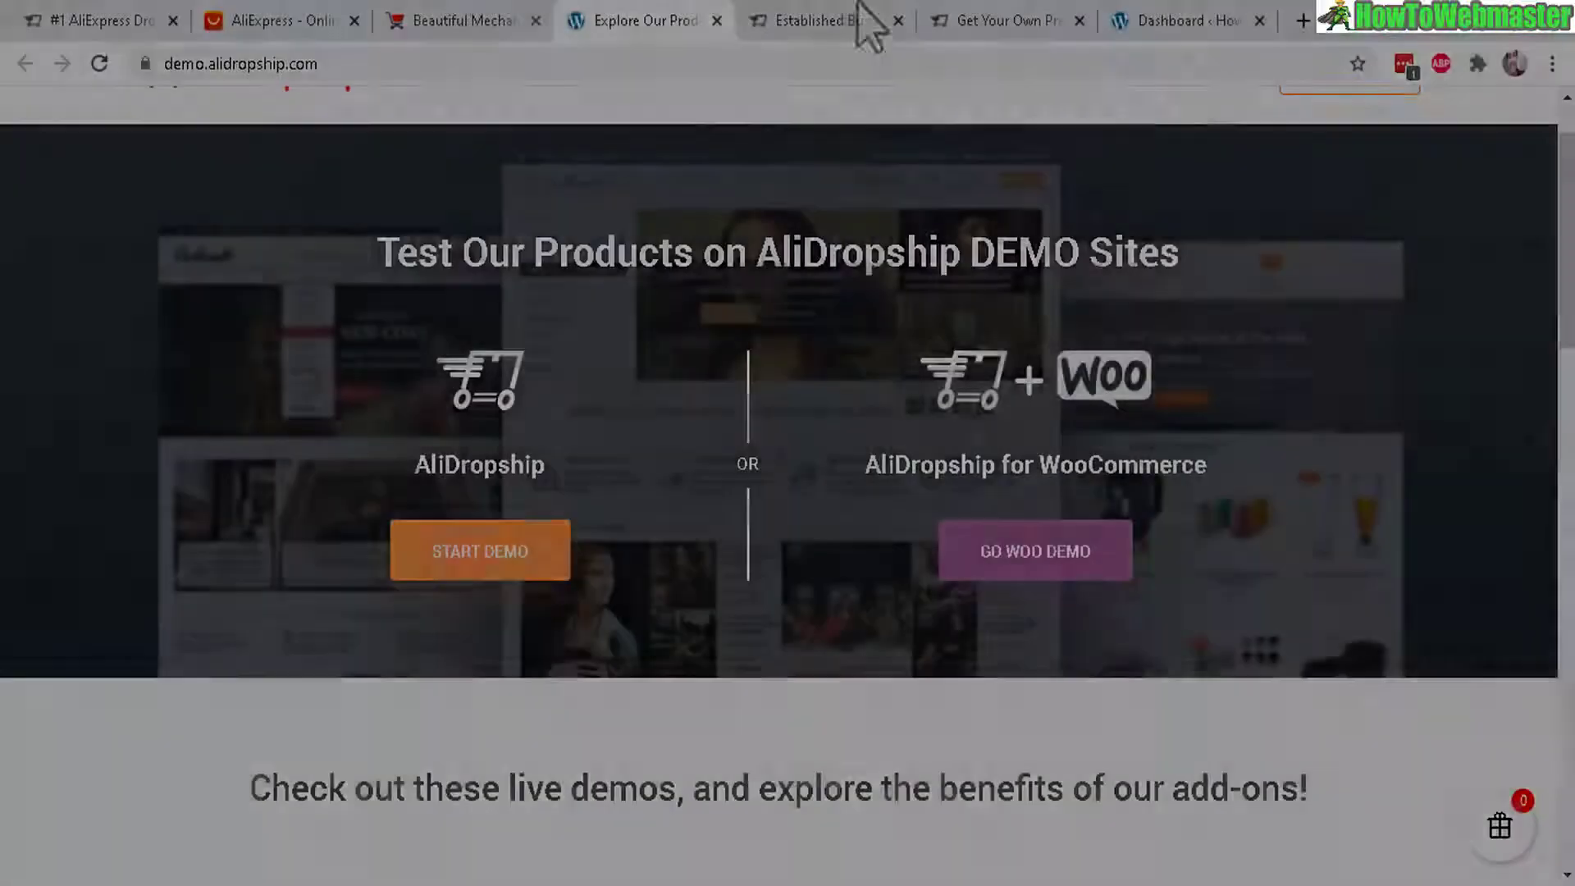
Browse the established stores page listing 19 businesses, led by TheAutoMerch.com at $523,000 monthly sales.
click(857, 19)
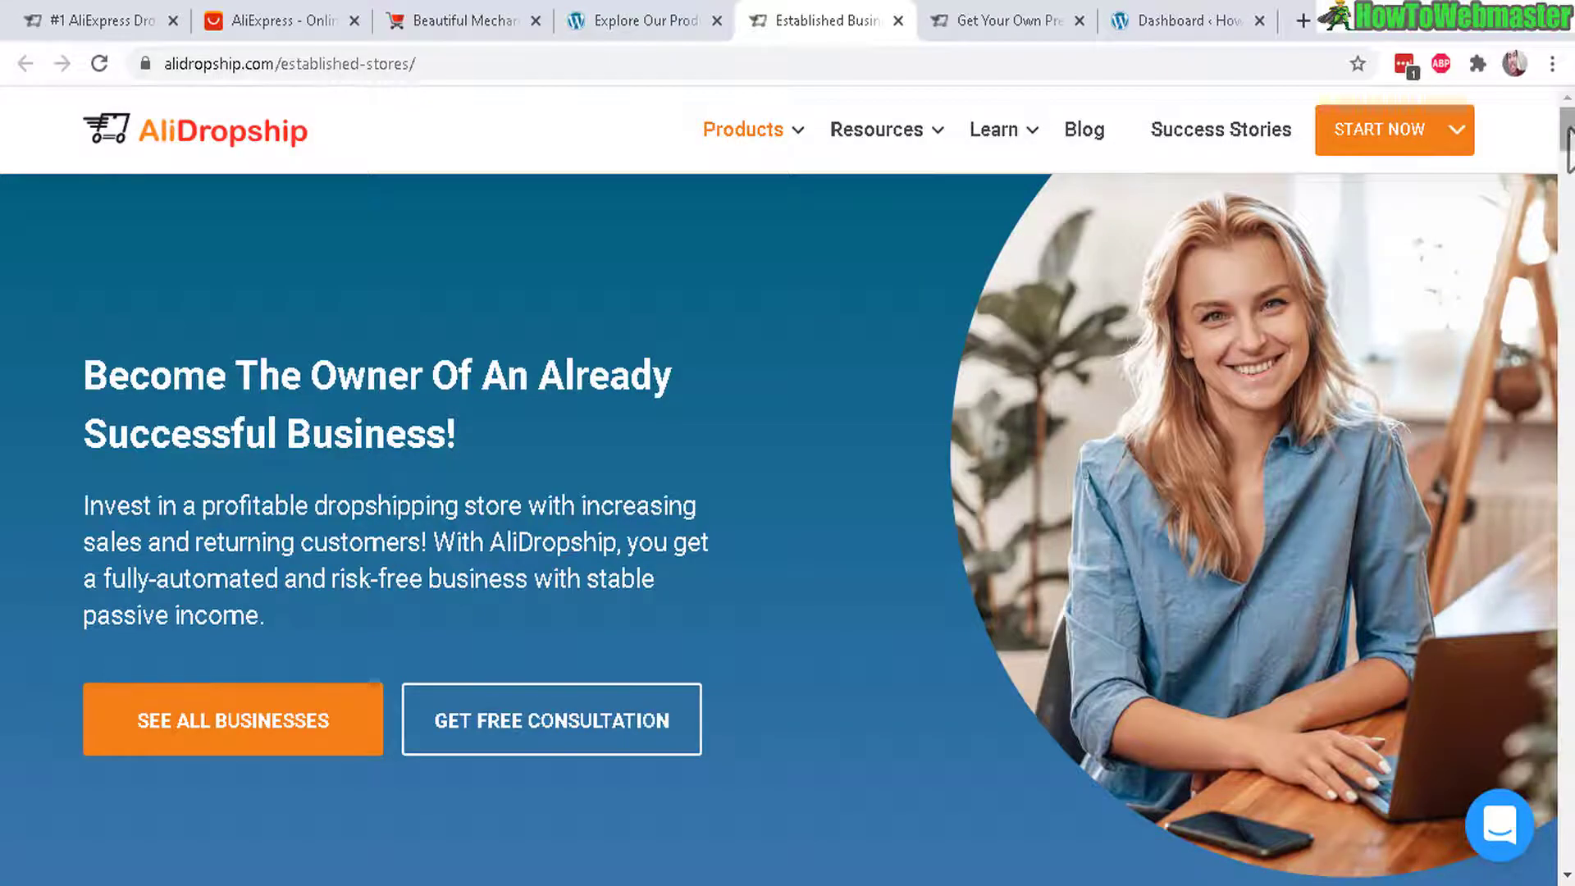
drag(1569, 129, 1568, 195)
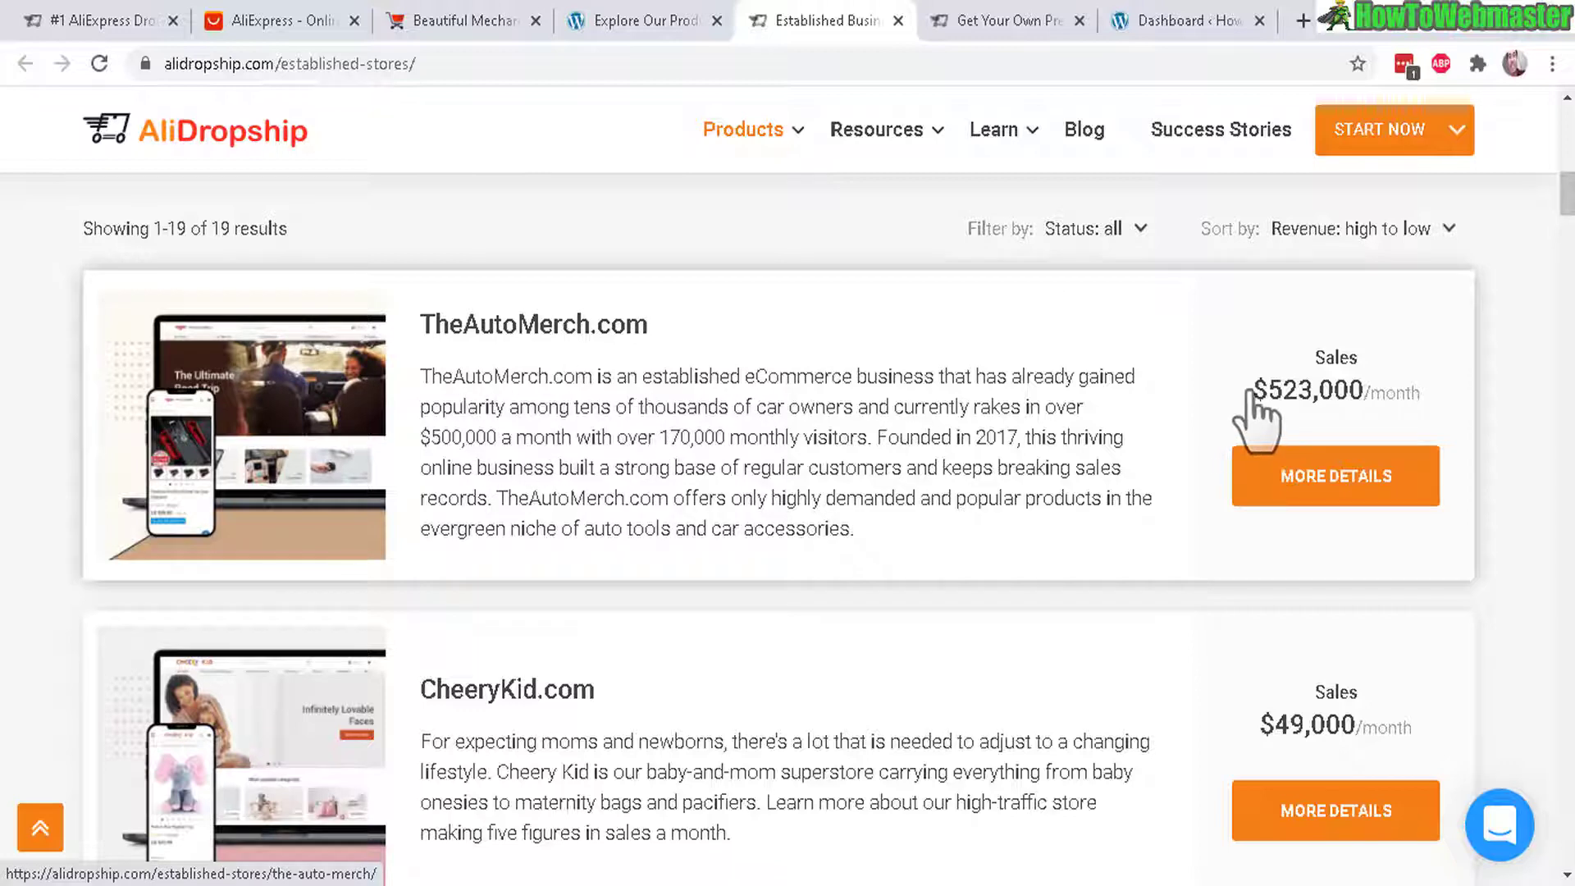
drag(1251, 392, 1484, 422)
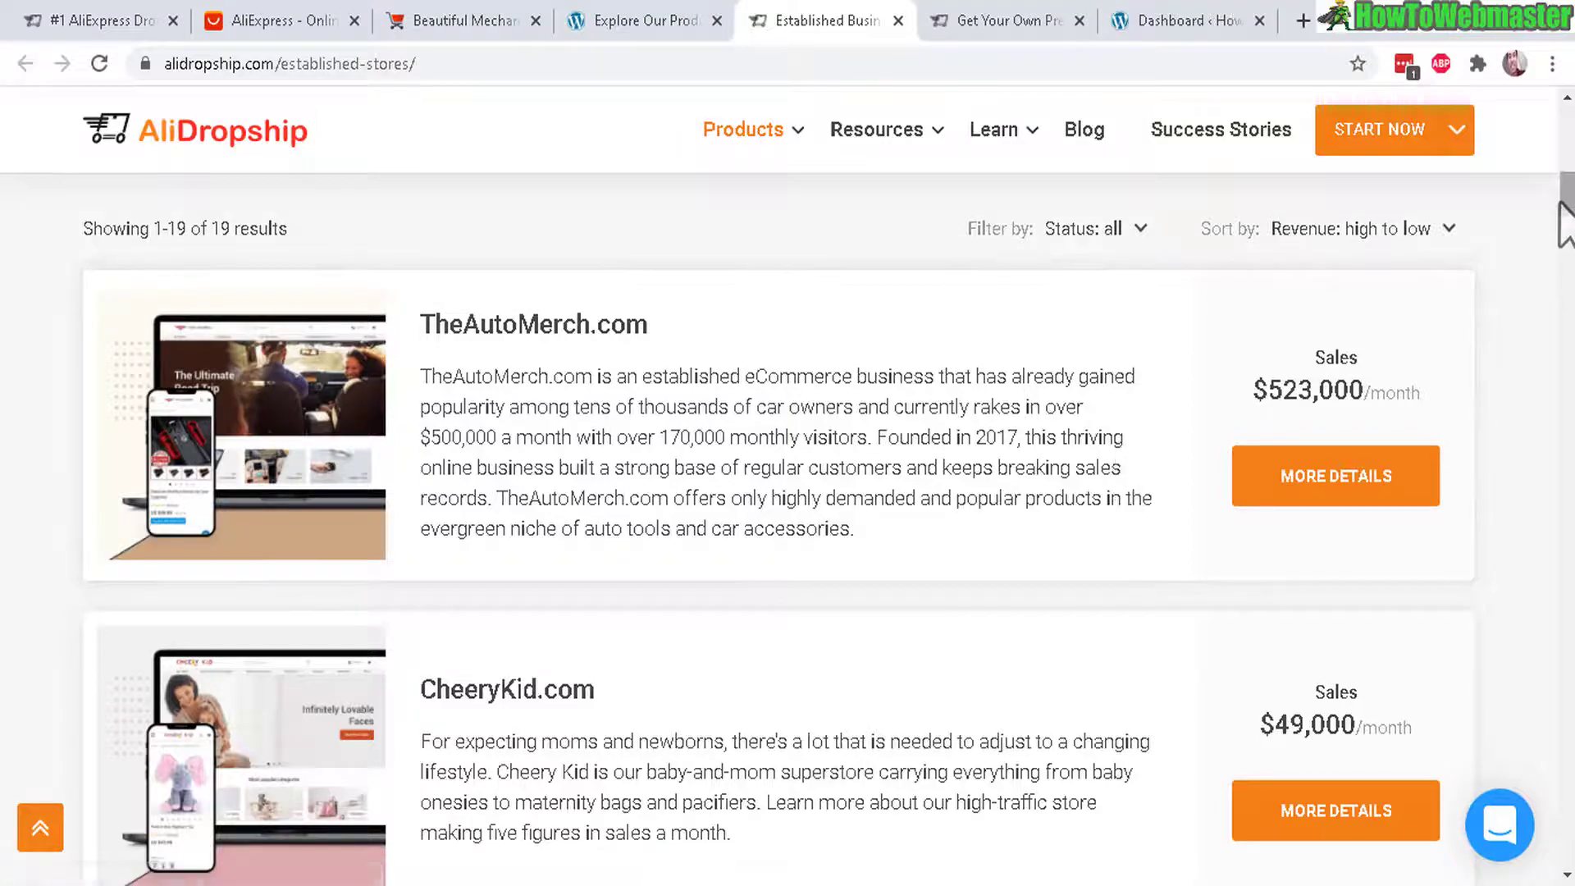
drag(1562, 209, 1561, 300)
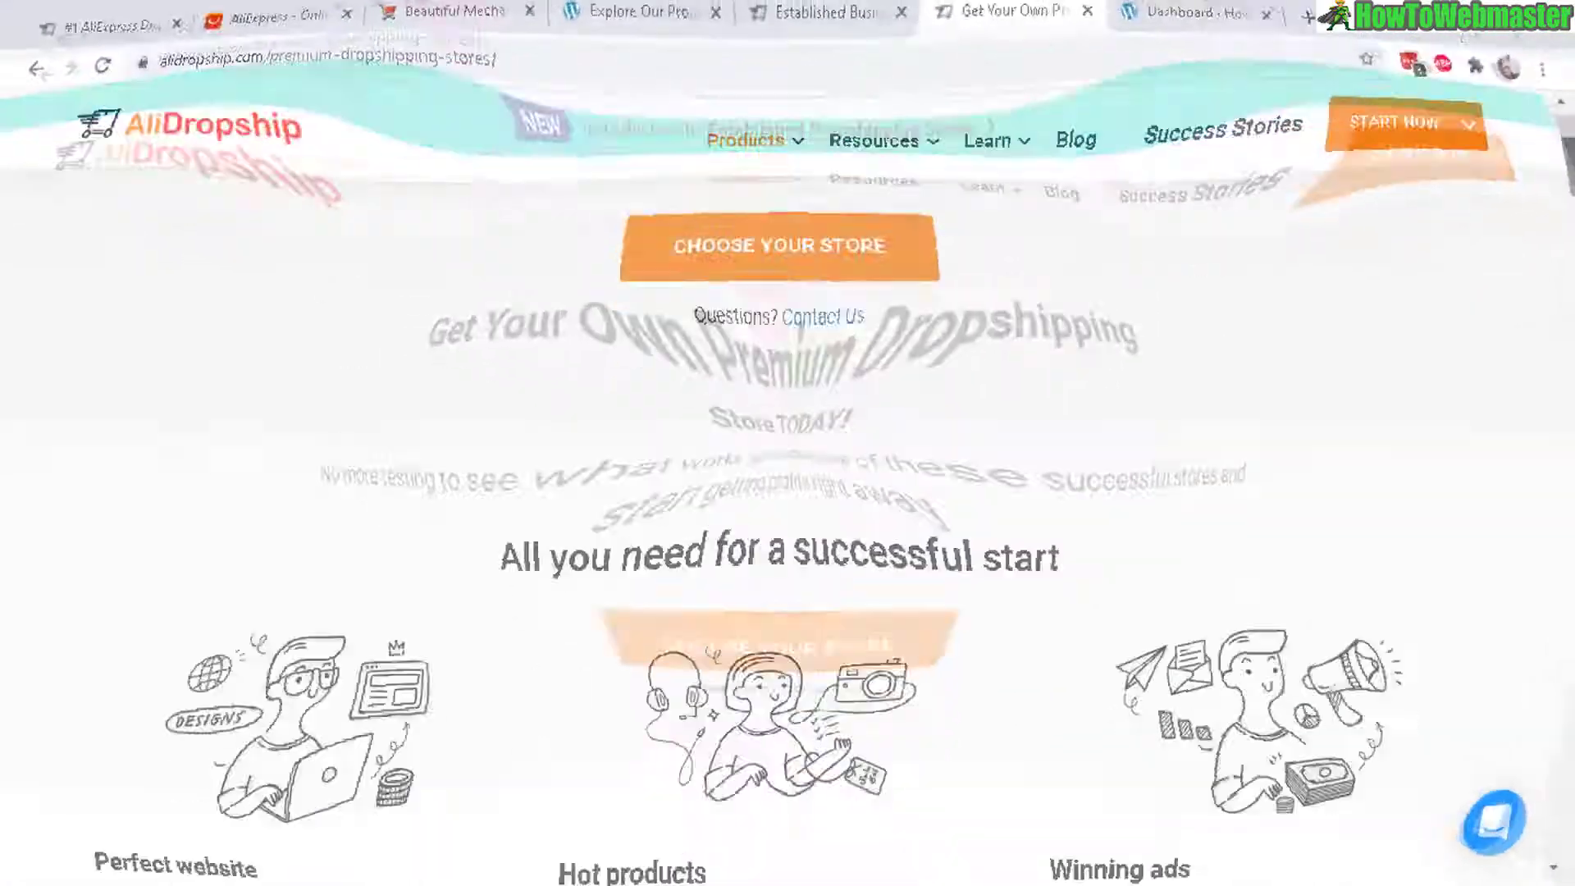
Scroll the premium stores page and highlight the middle store's monthly revenue figure.
scroll(1173, 447, down, 15)
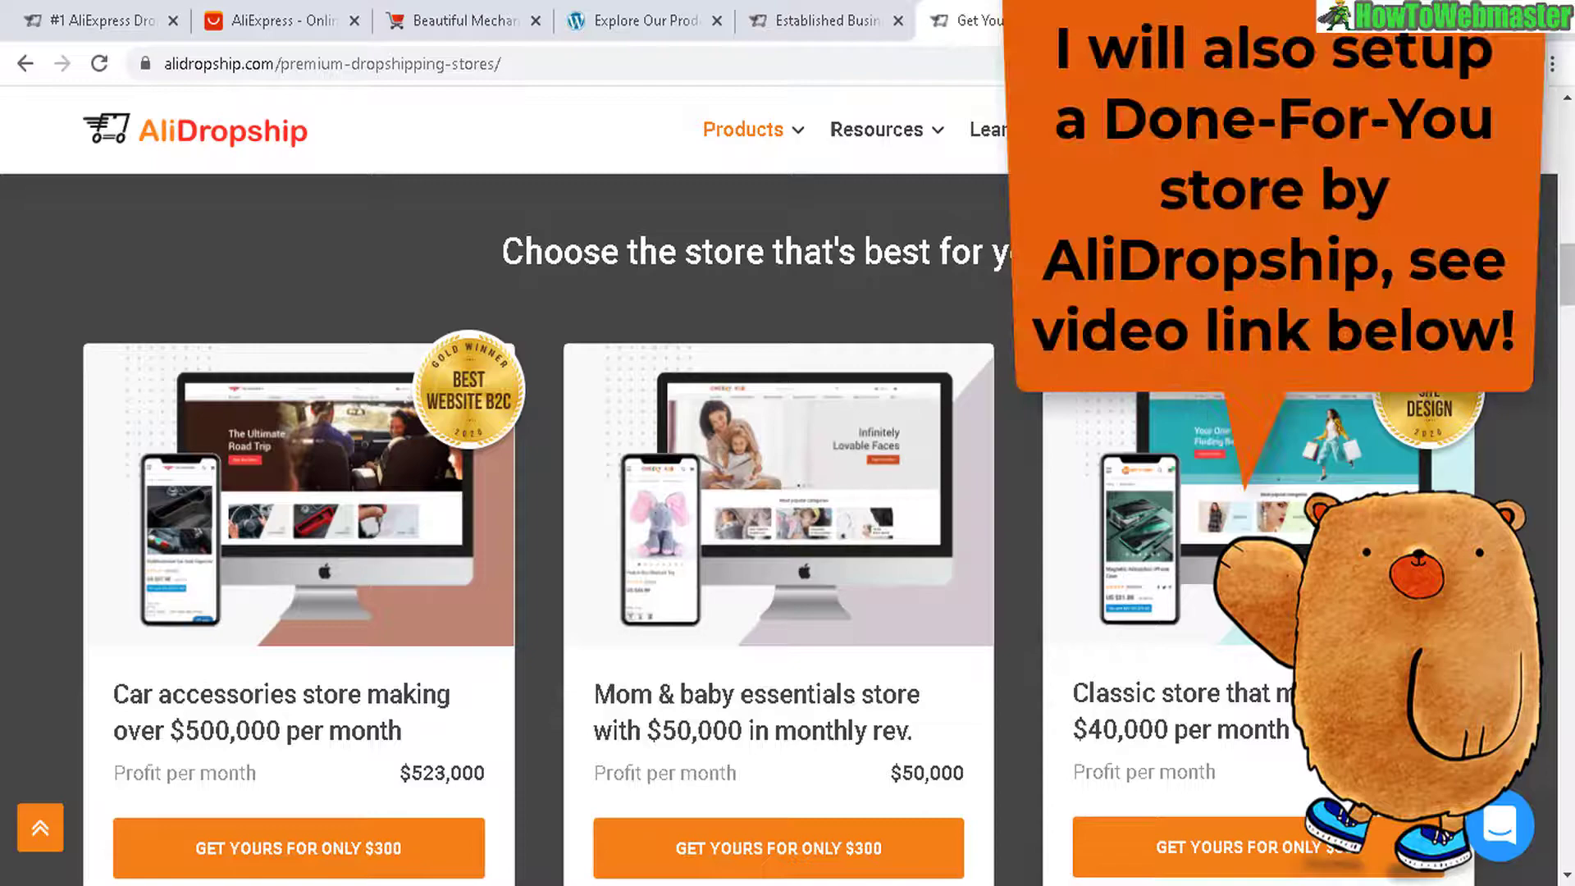
scroll(733, 566, down, 2)
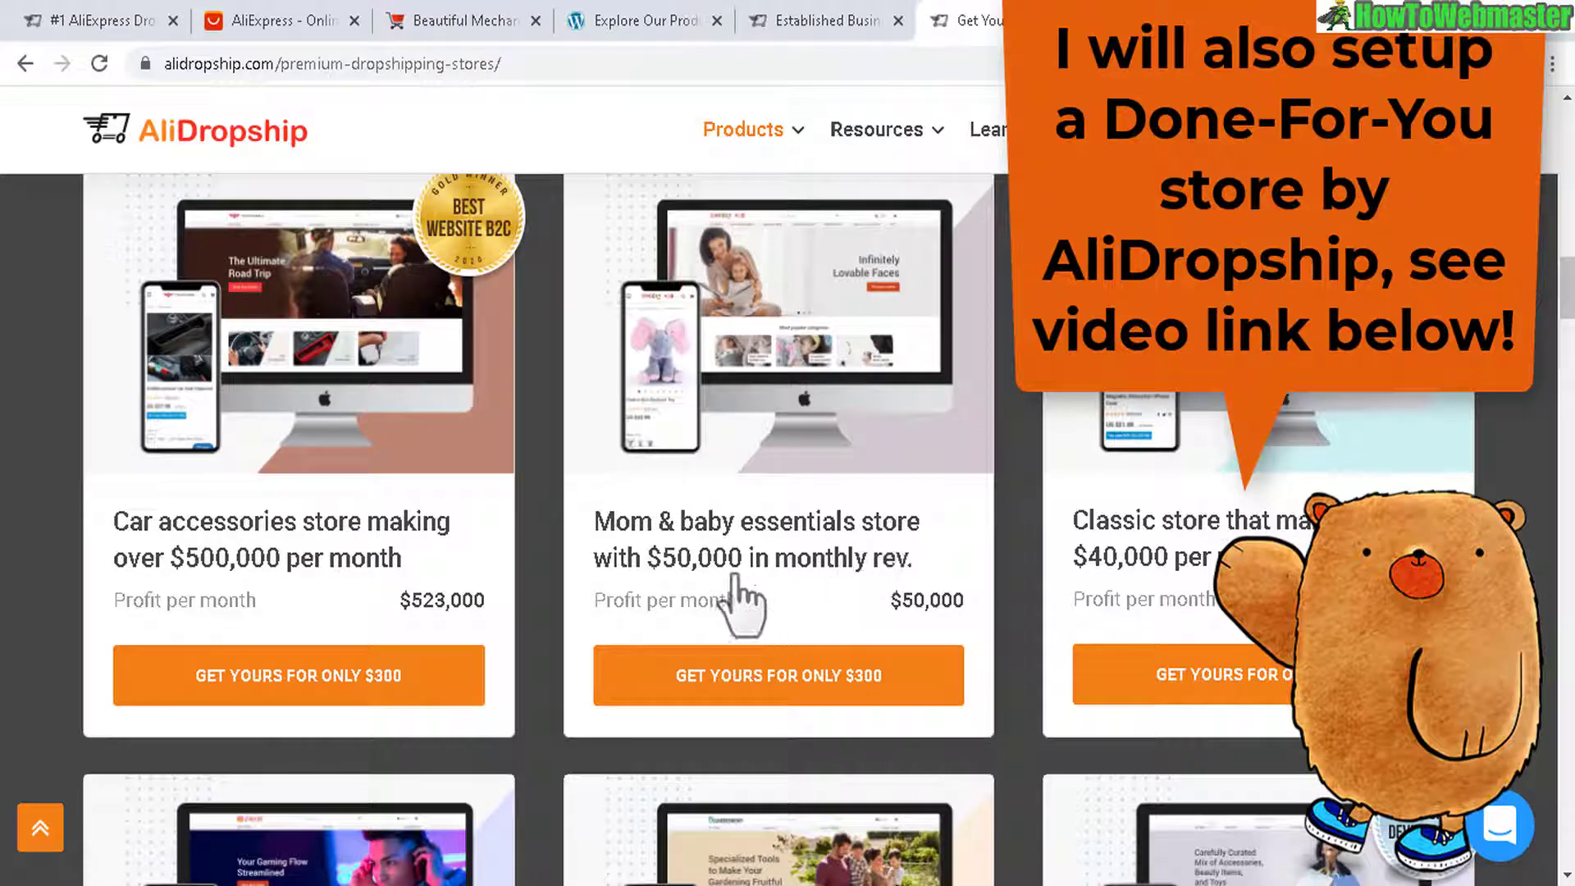
drag(642, 559, 910, 611)
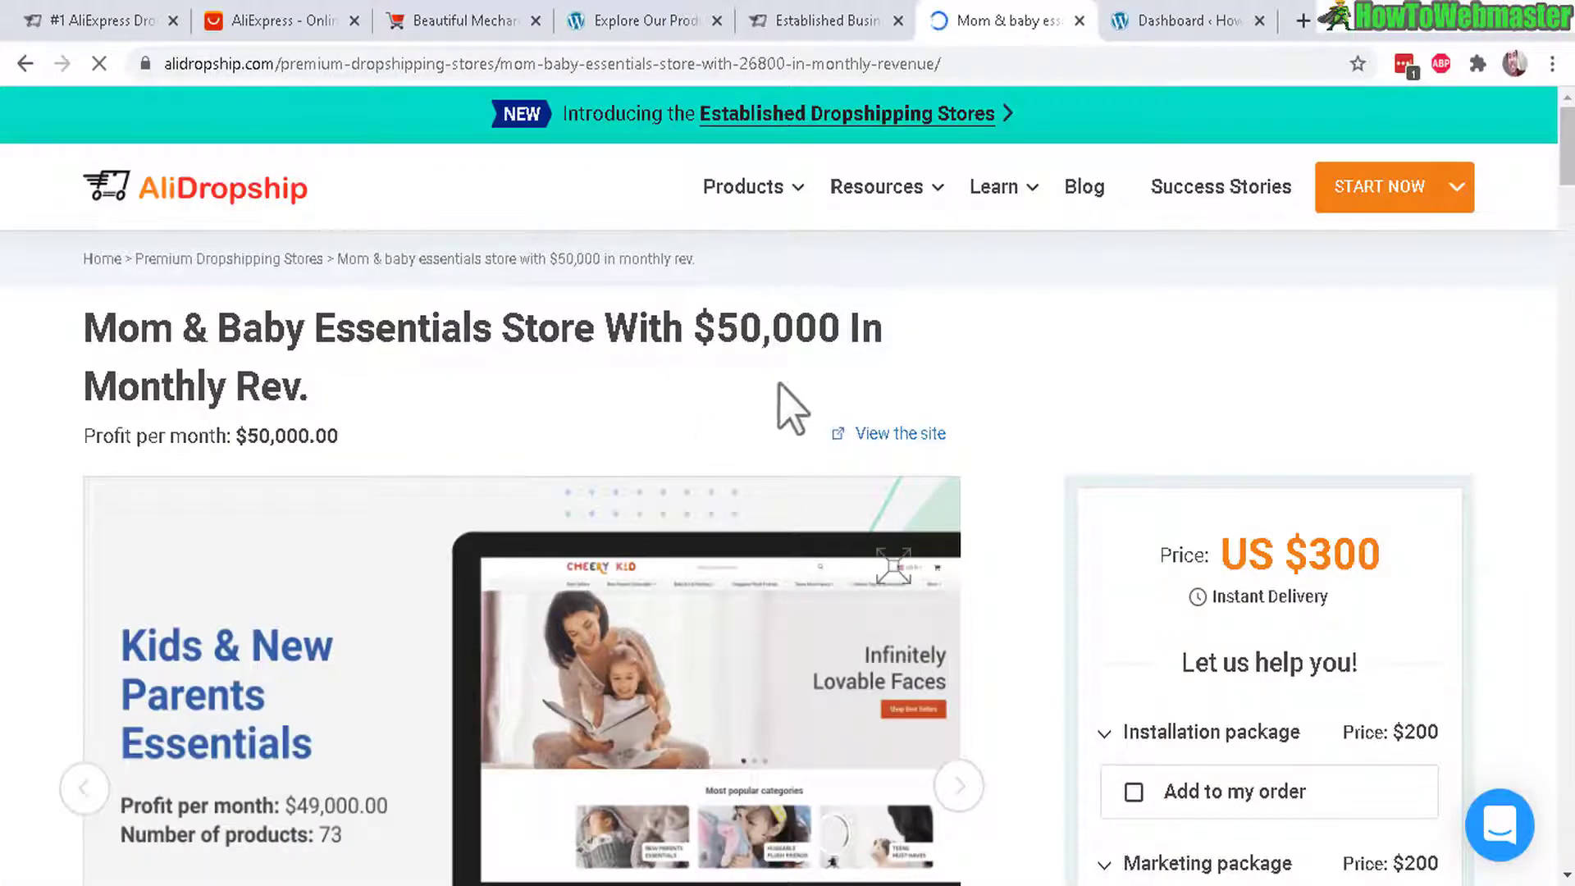
scroll(982, 410, down, 3)
scroll(1371, 193, up, 1)
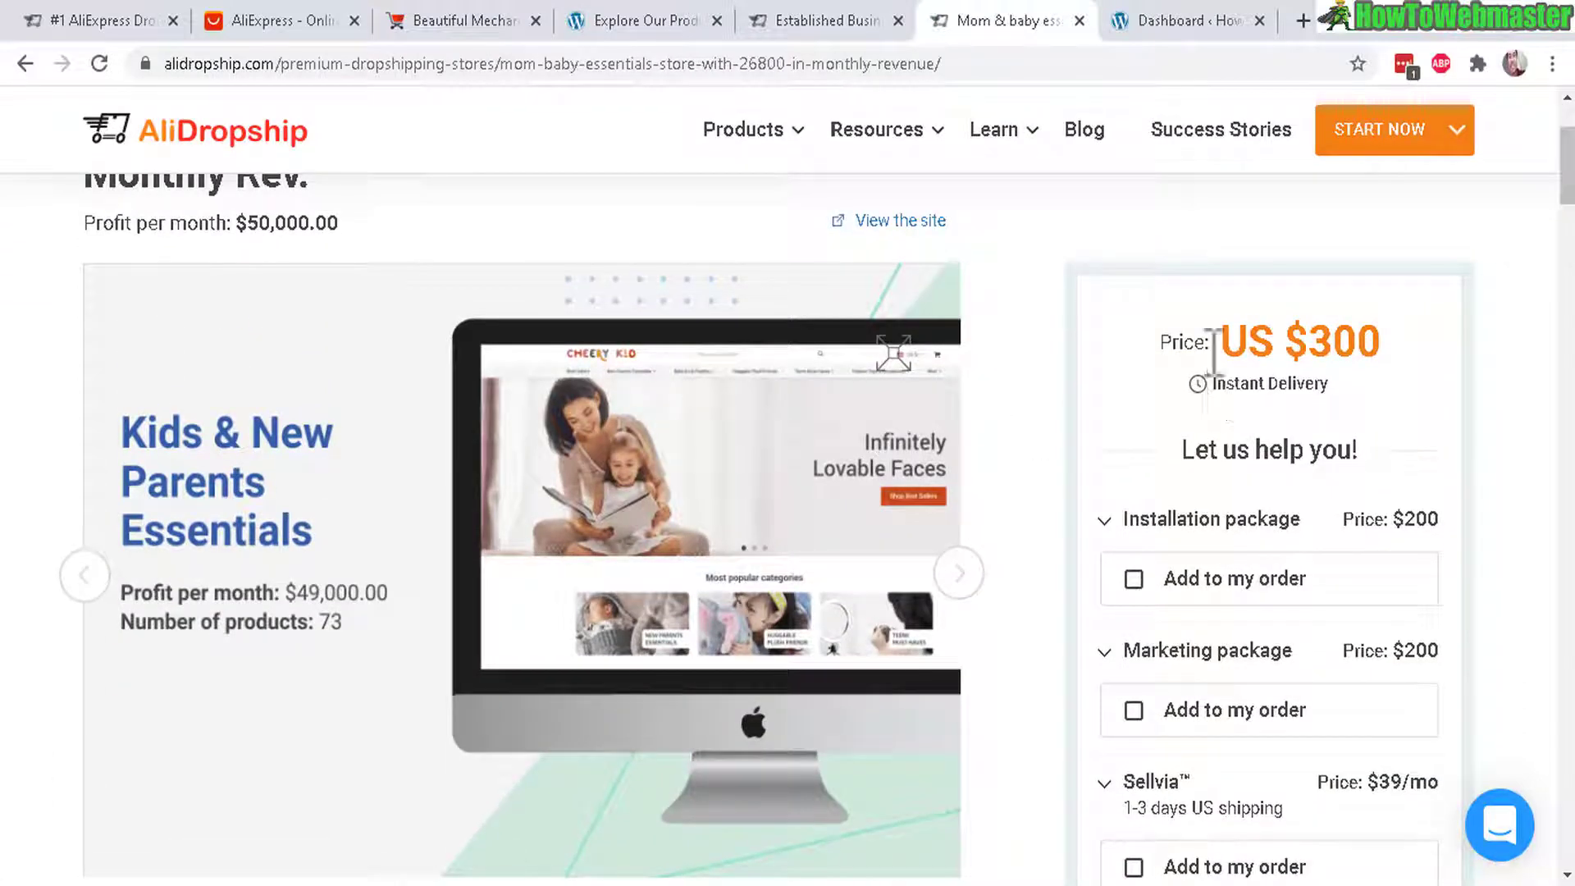
Highlight the Mom & Baby store's US $300 price and $50,000 monthly profit, then return to the WordPress dashboard.
drag(1221, 343, 1386, 340)
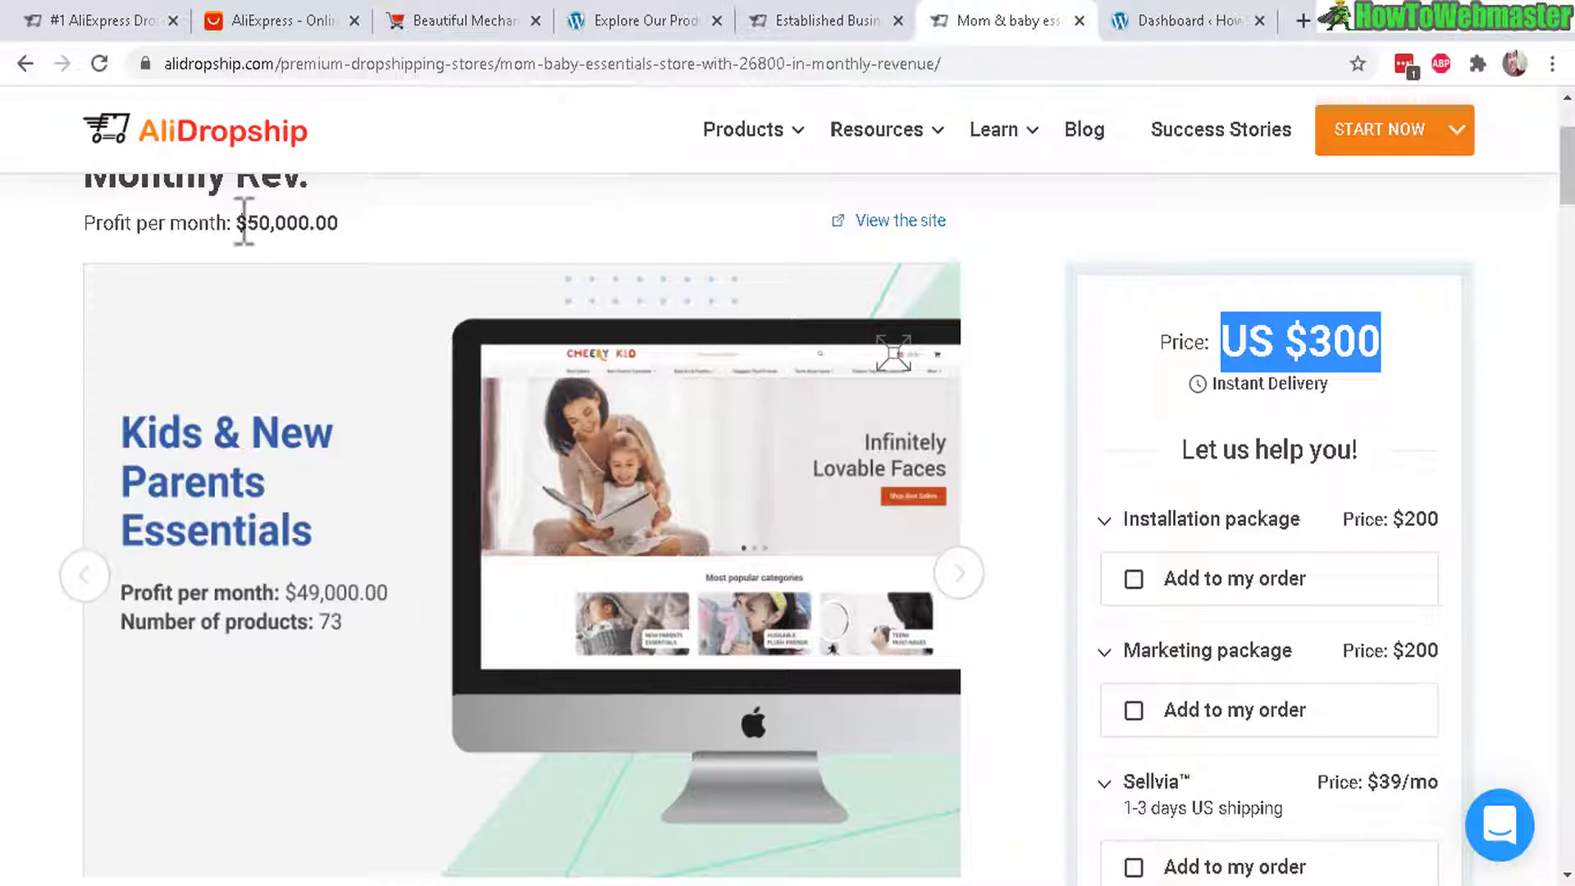
drag(243, 221, 335, 222)
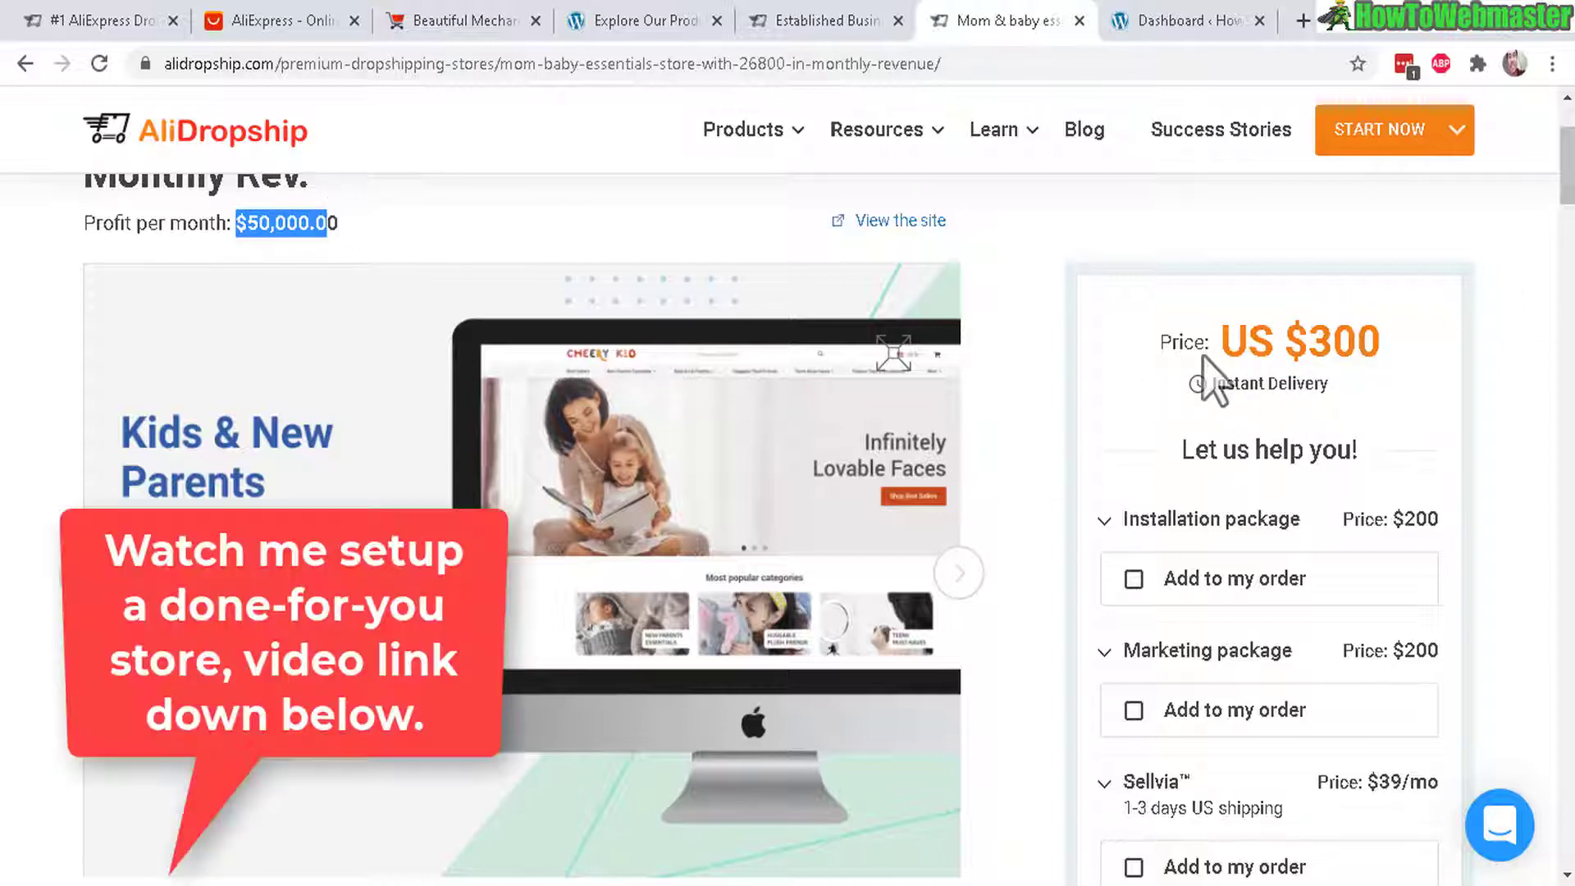
drag(1208, 343, 1394, 361)
scroll(1394, 361, up, 2)
scroll(1091, 480, down, 3)
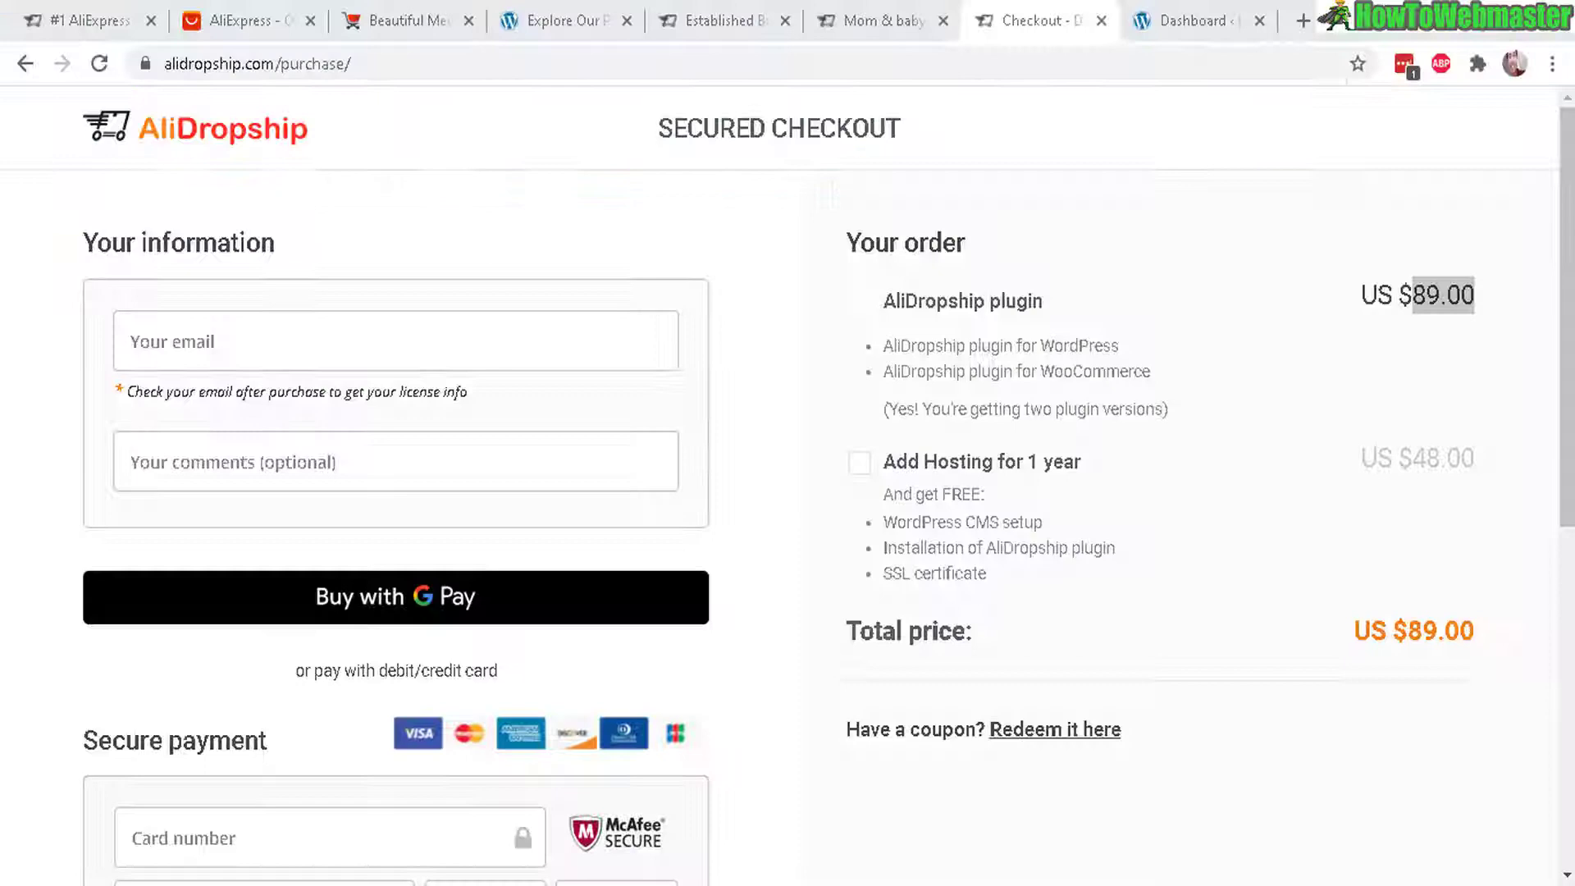
click(1198, 24)
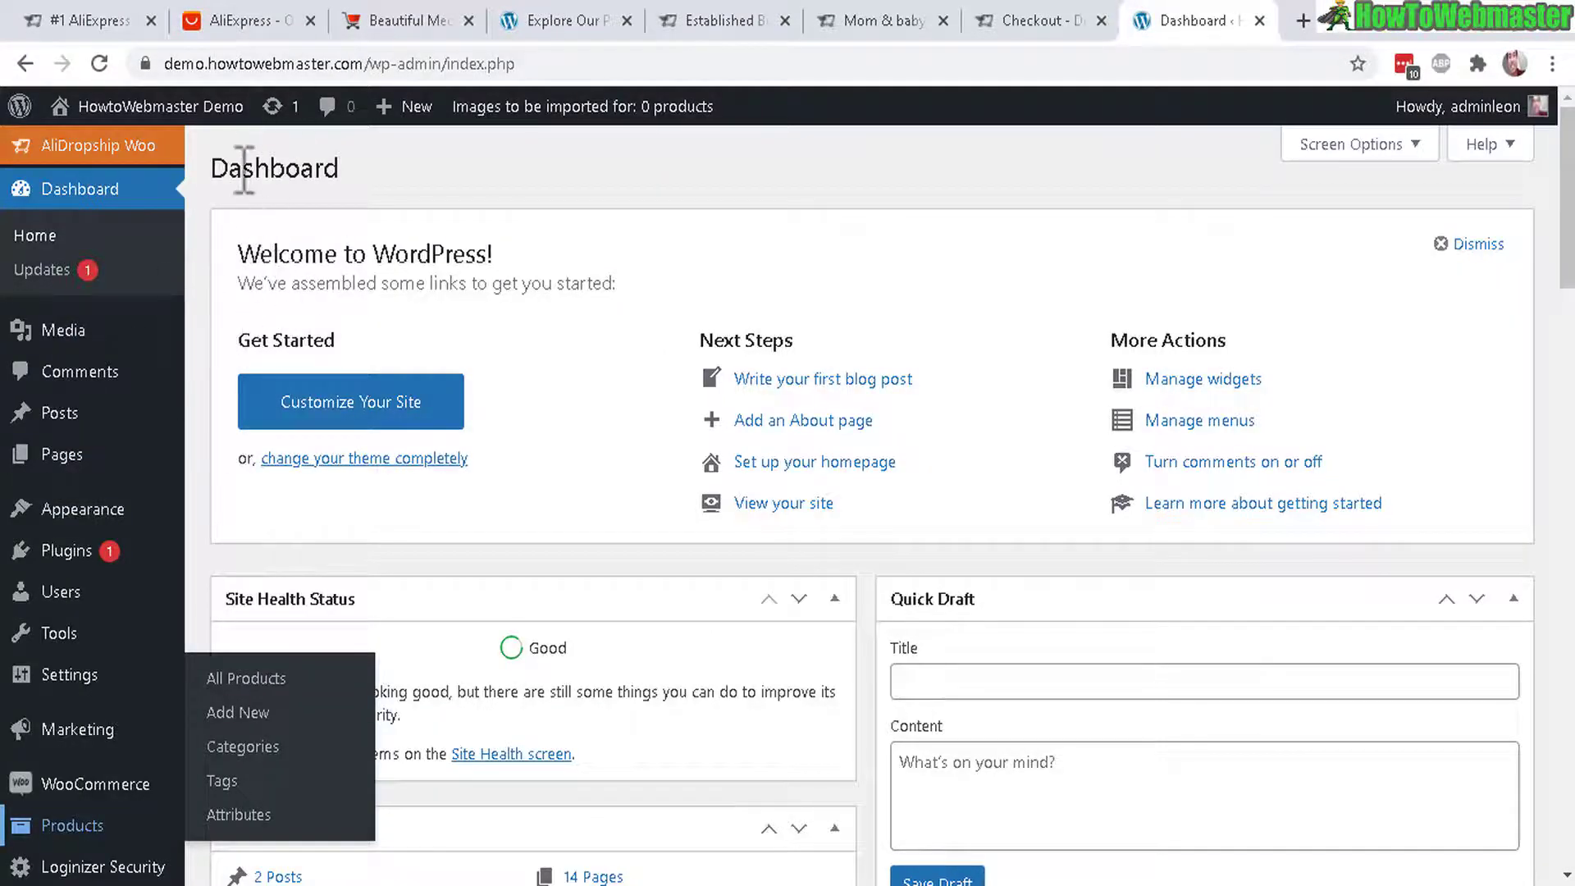
Show the Add Plugins zip upload panel and AliDropship files folder, then open the AliDropship Woo menu.
mouse_move(66, 559)
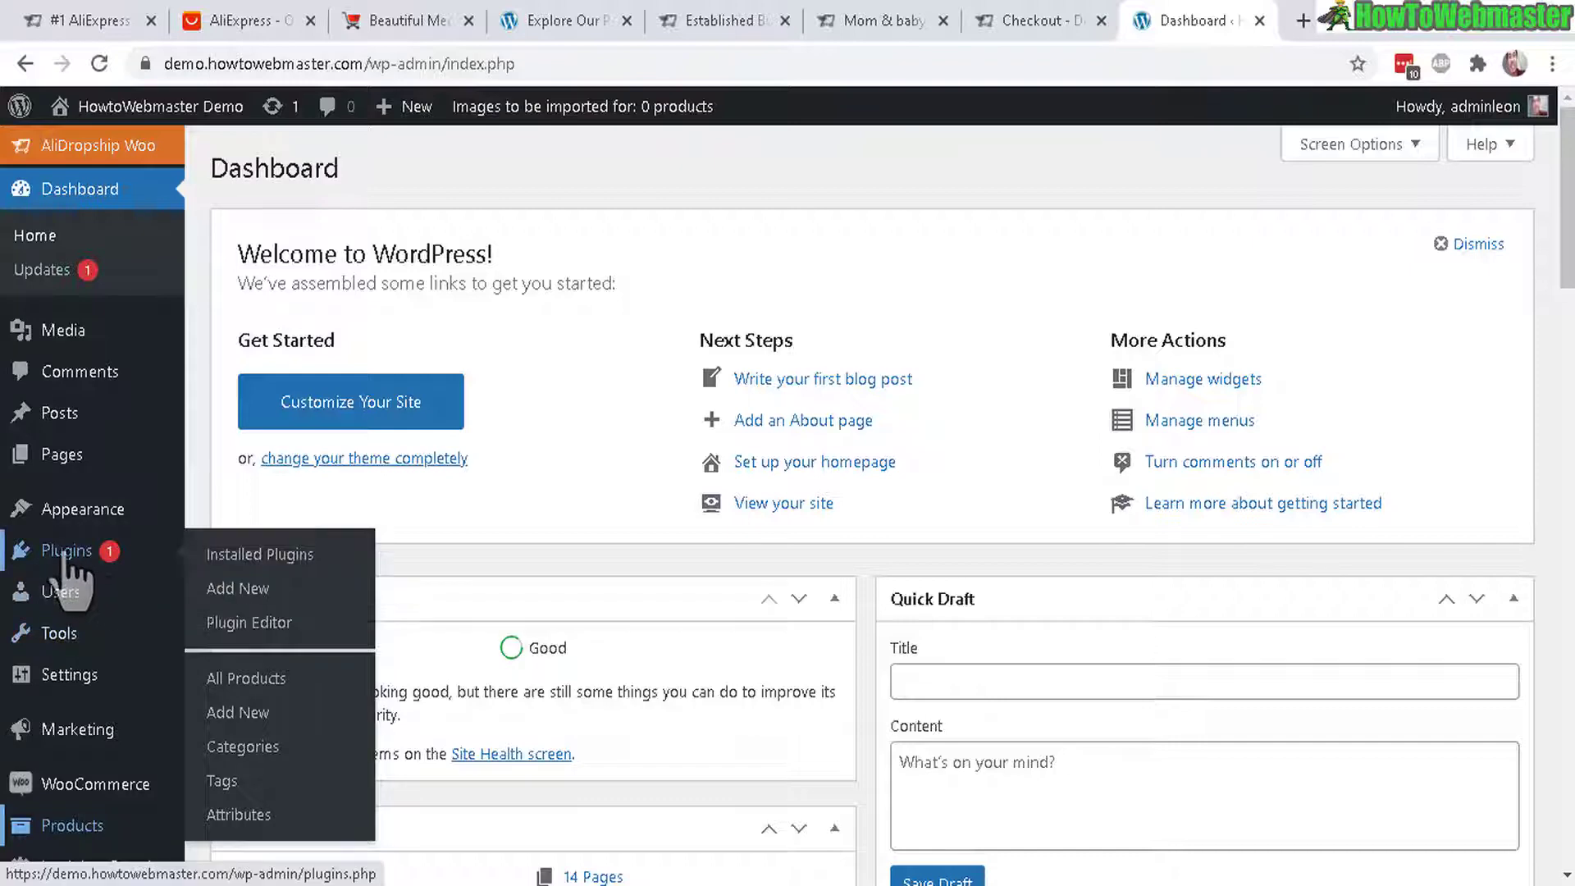
click(242, 598)
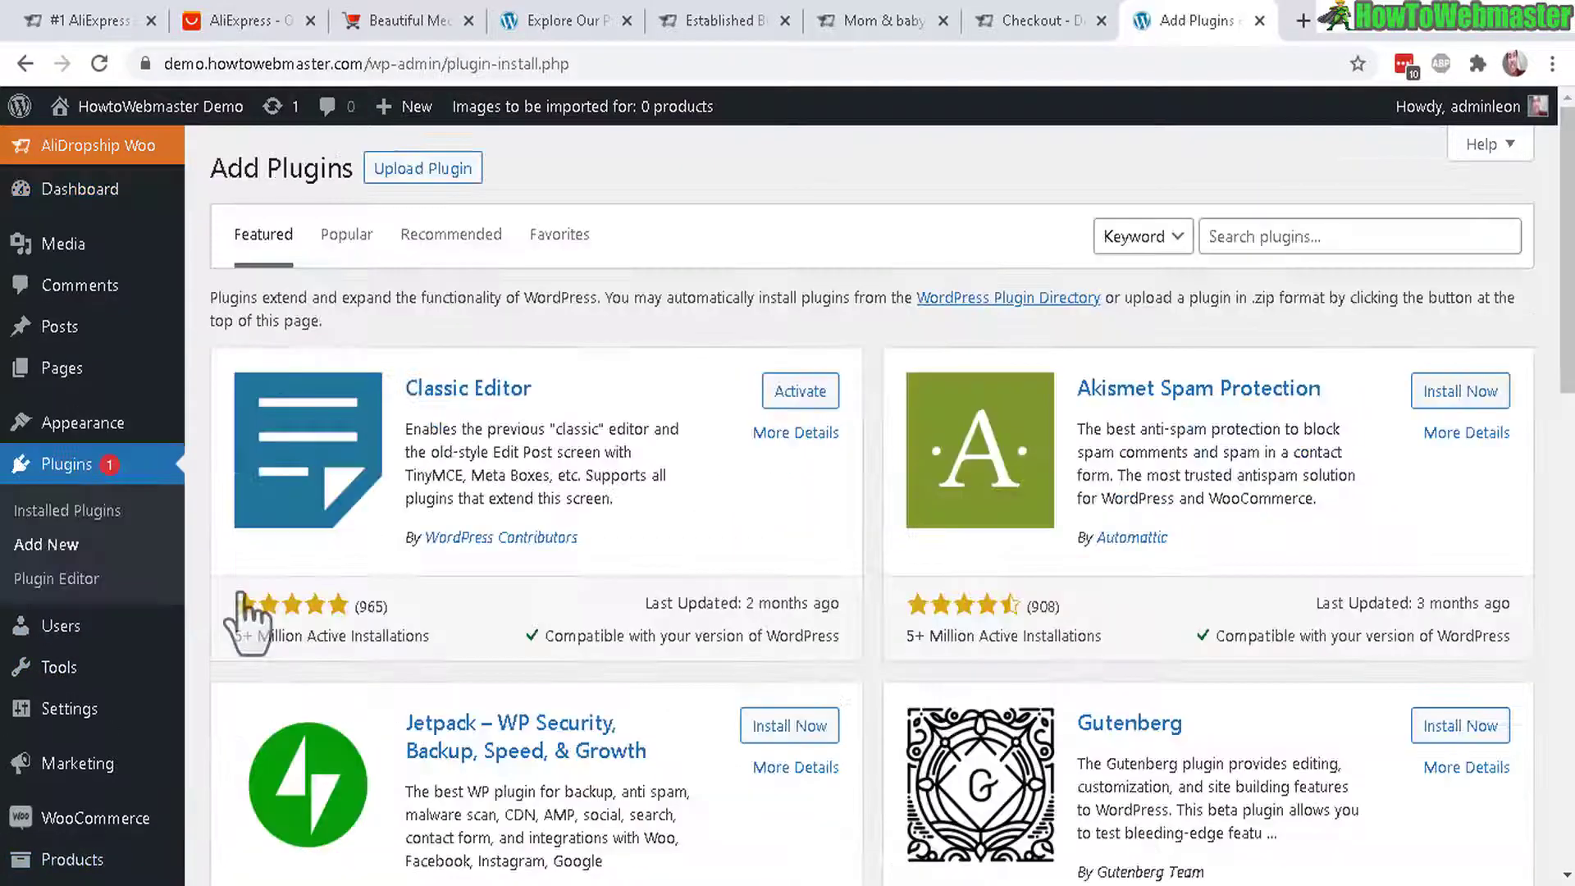
click(422, 169)
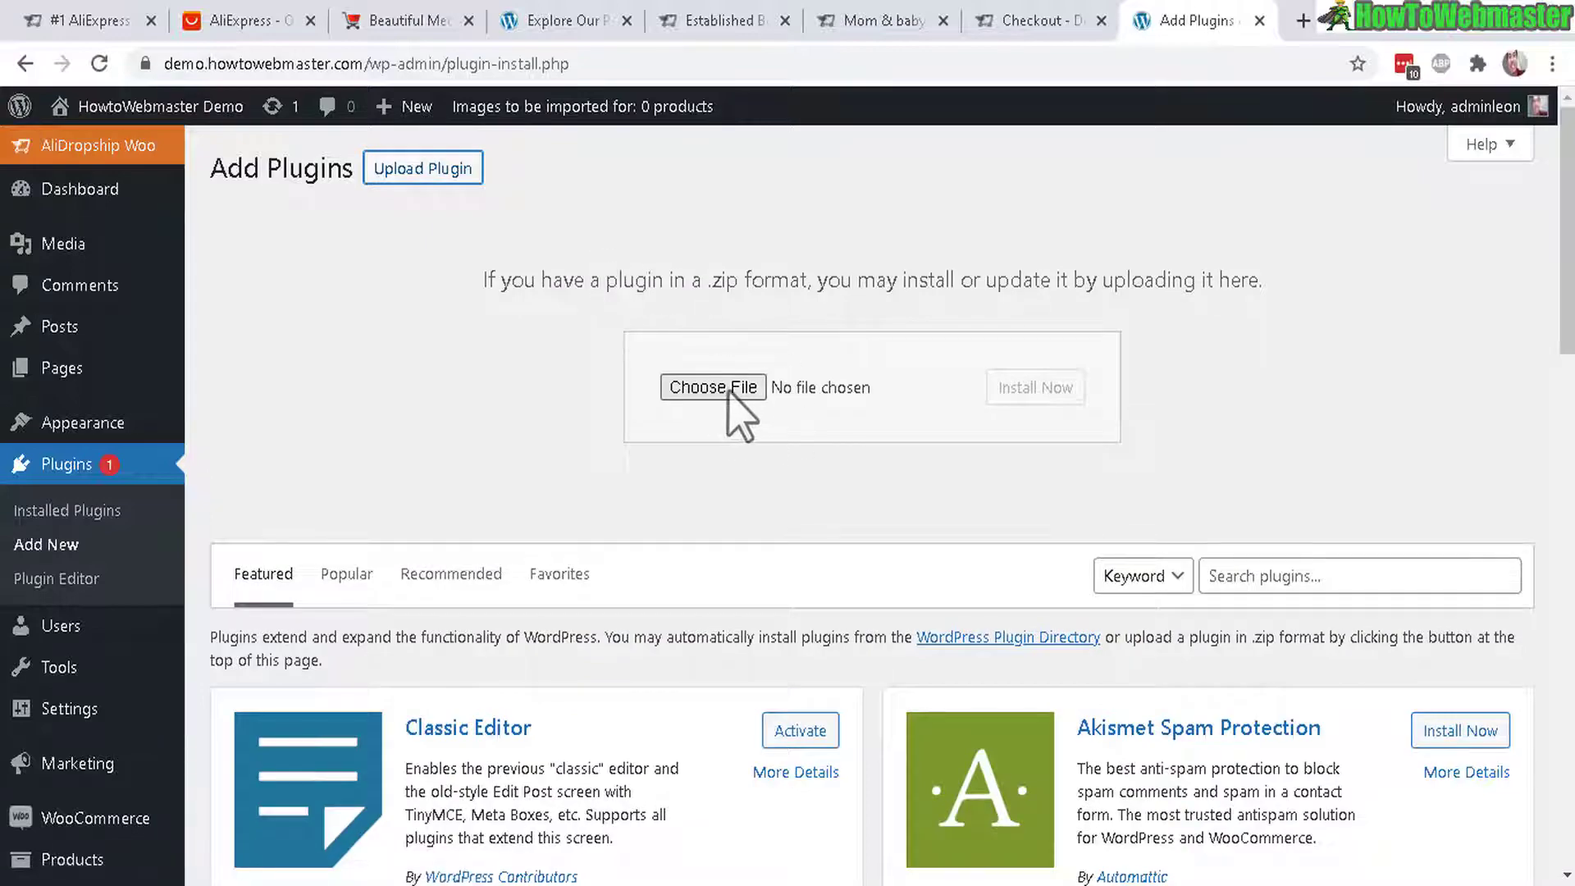
key(alt+Tab)
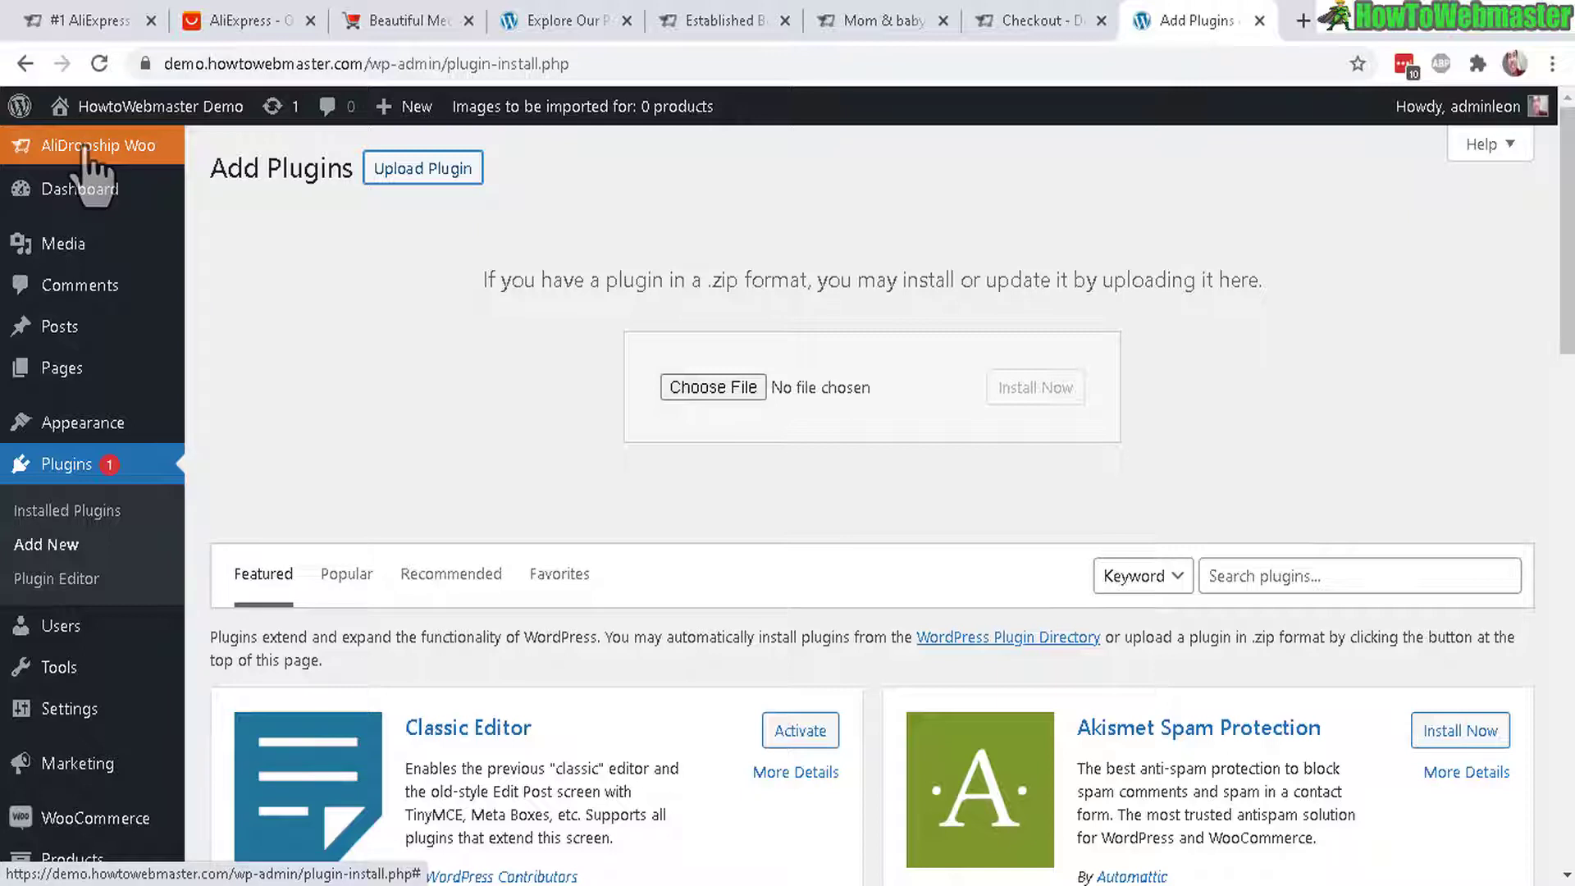
click(85, 148)
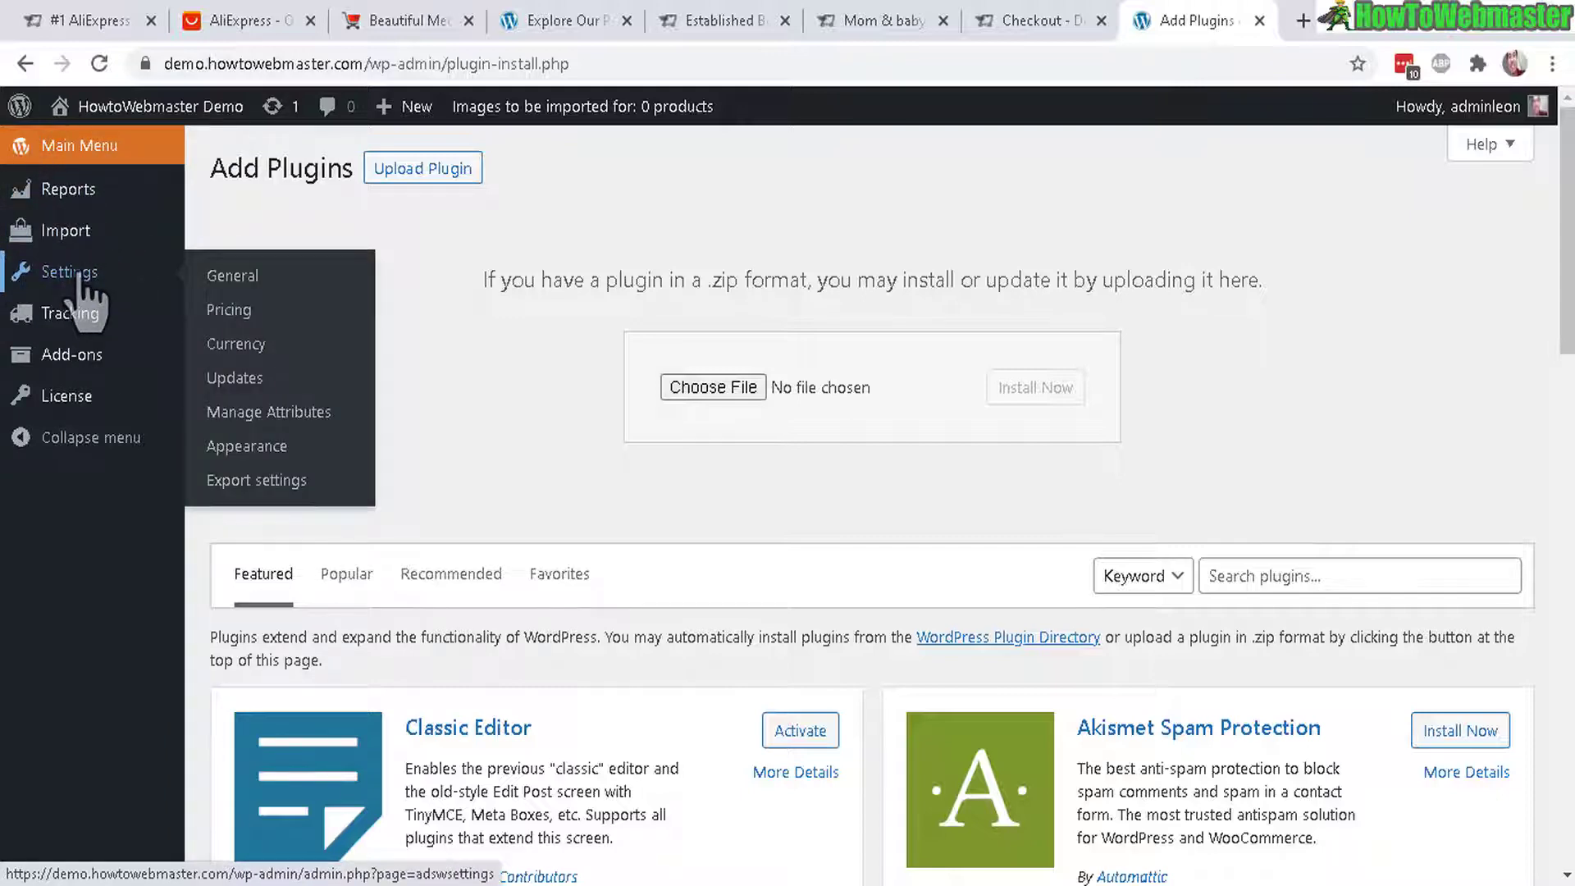
In General settings, point out Order Fulfilment and the supplier note requesting no invoices.
click(80, 279)
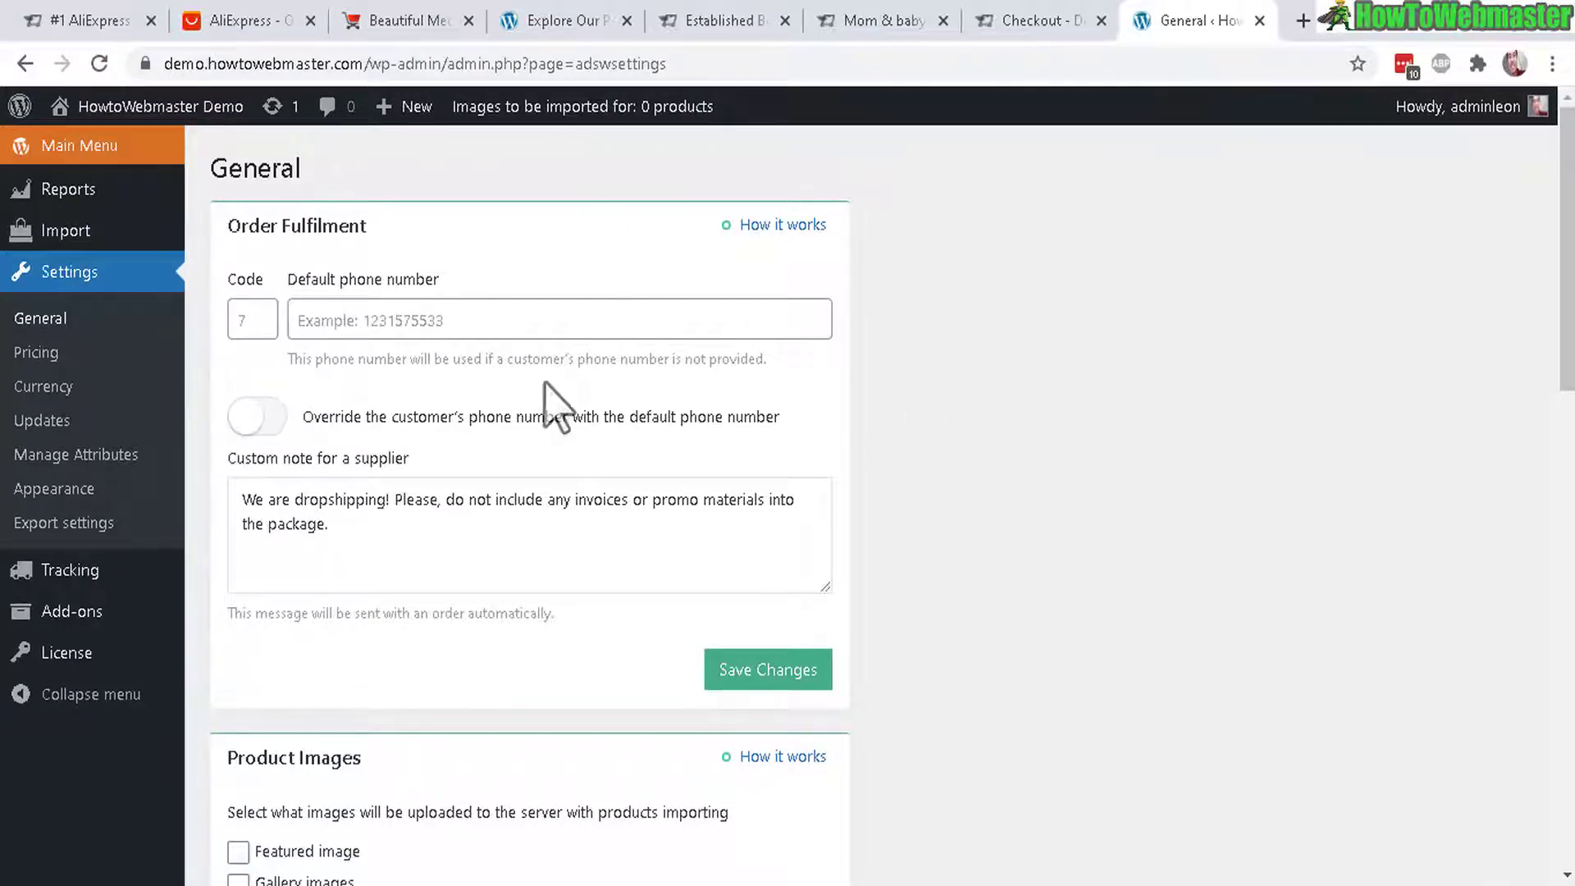
mouse_move(1566, 311)
mouse_down()
mouse_move(1567, 484)
mouse_move(1568, 312)
mouse_up()
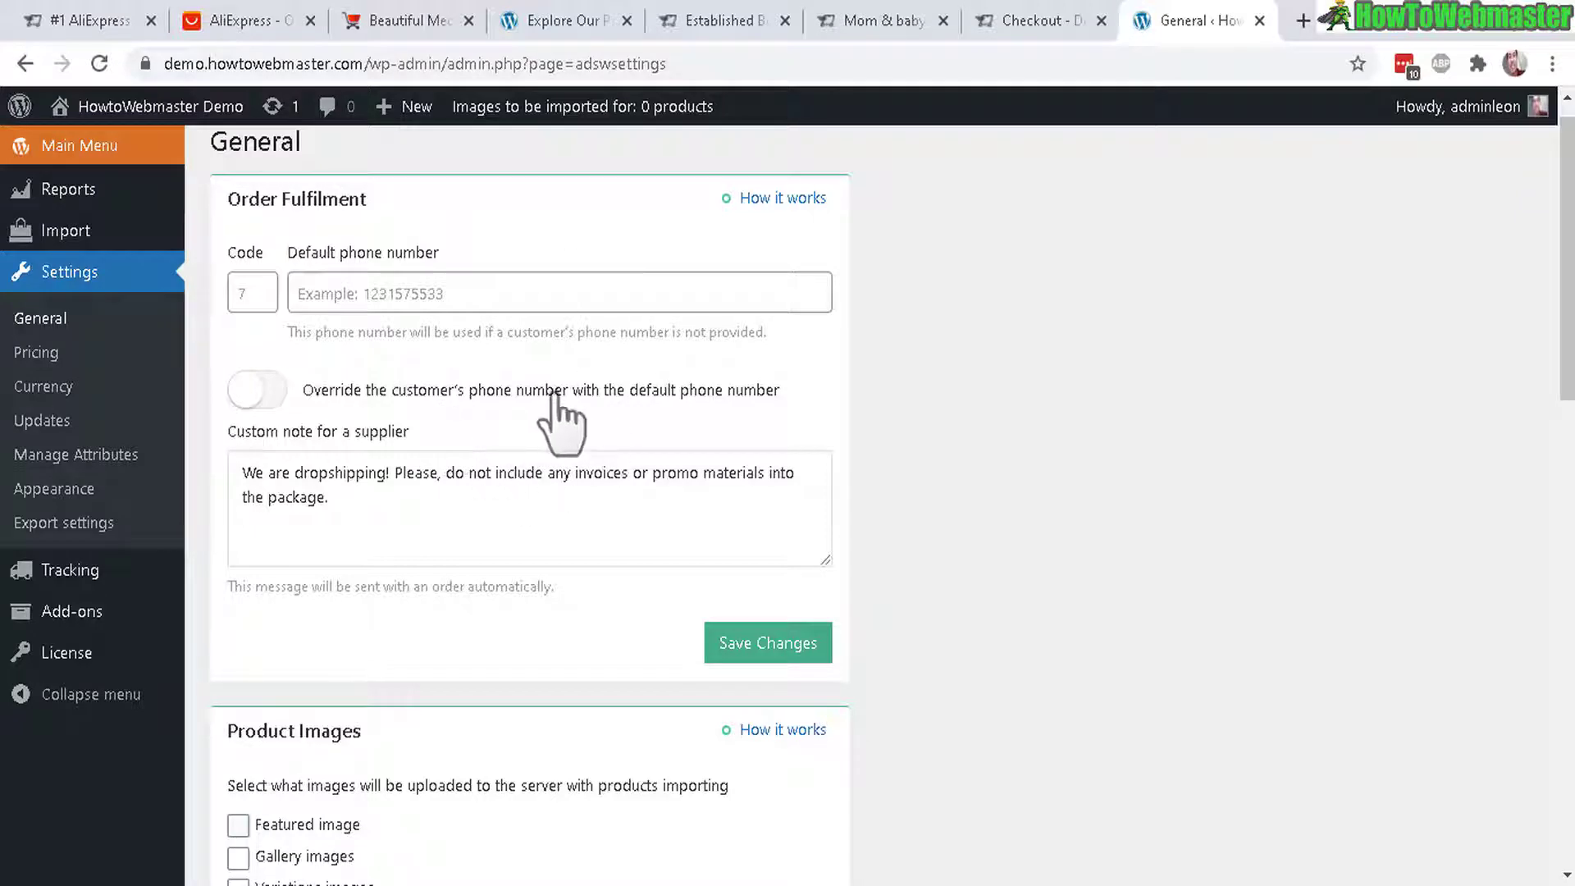
triple_click(240, 200)
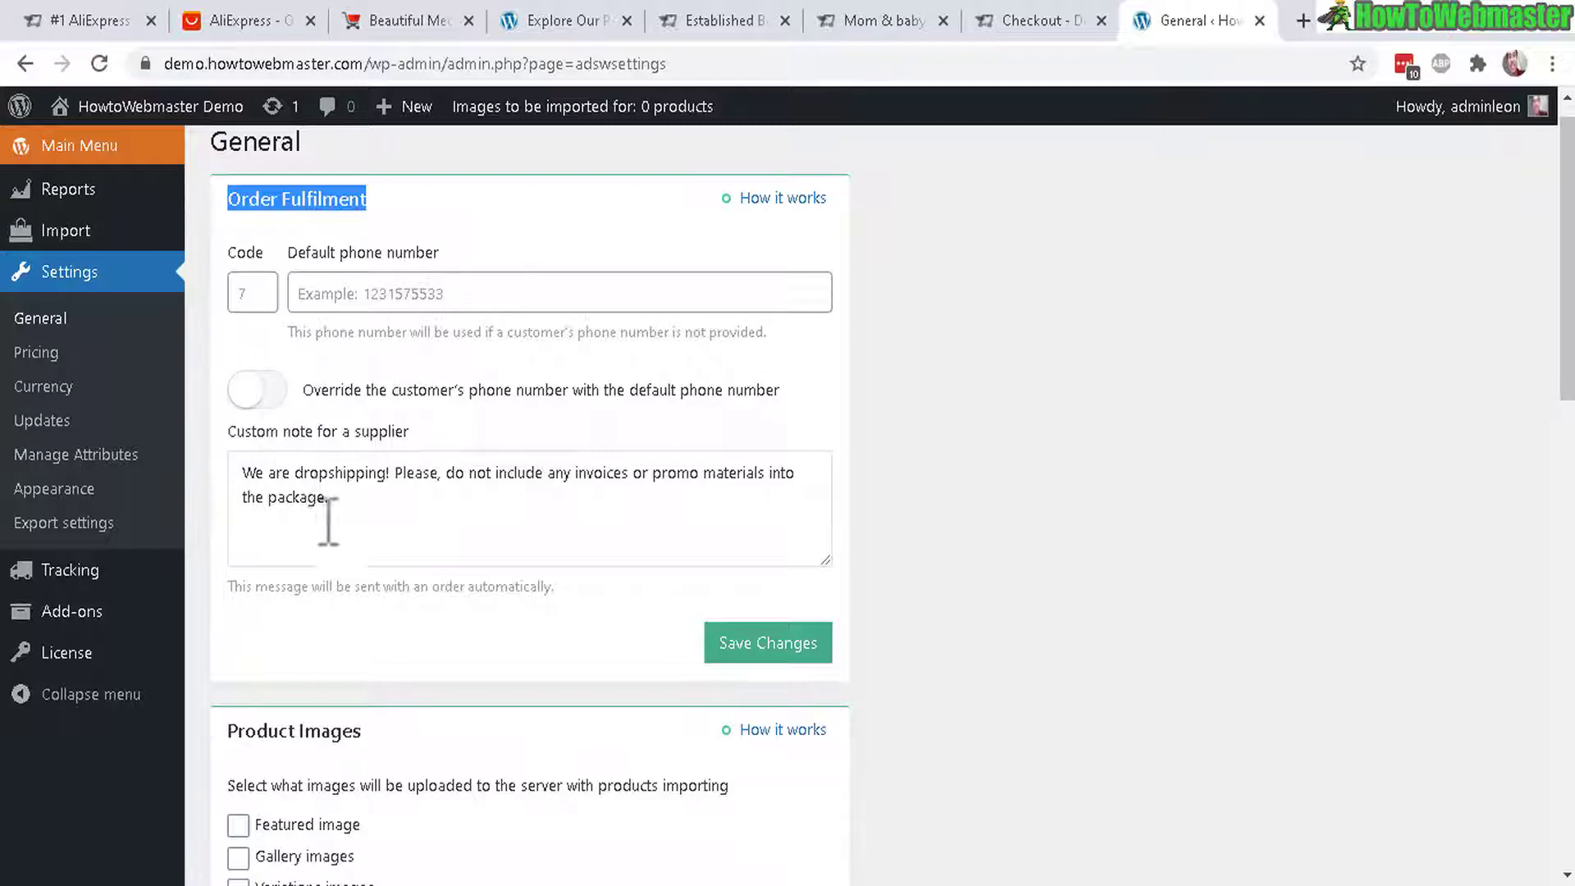
drag(334, 501, 240, 468)
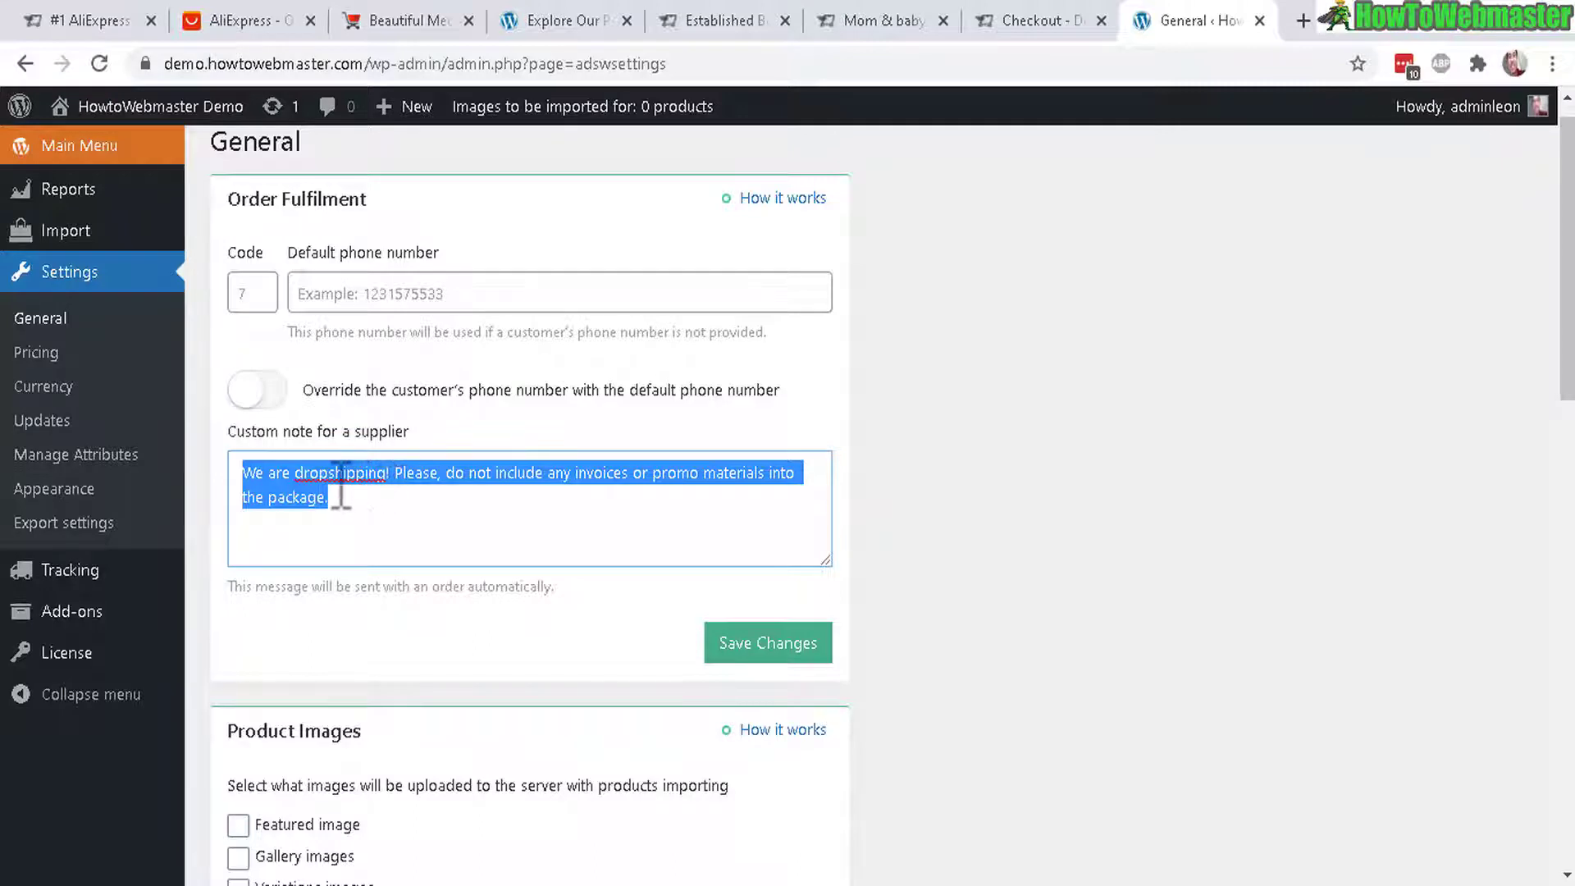
drag(341, 484, 697, 486)
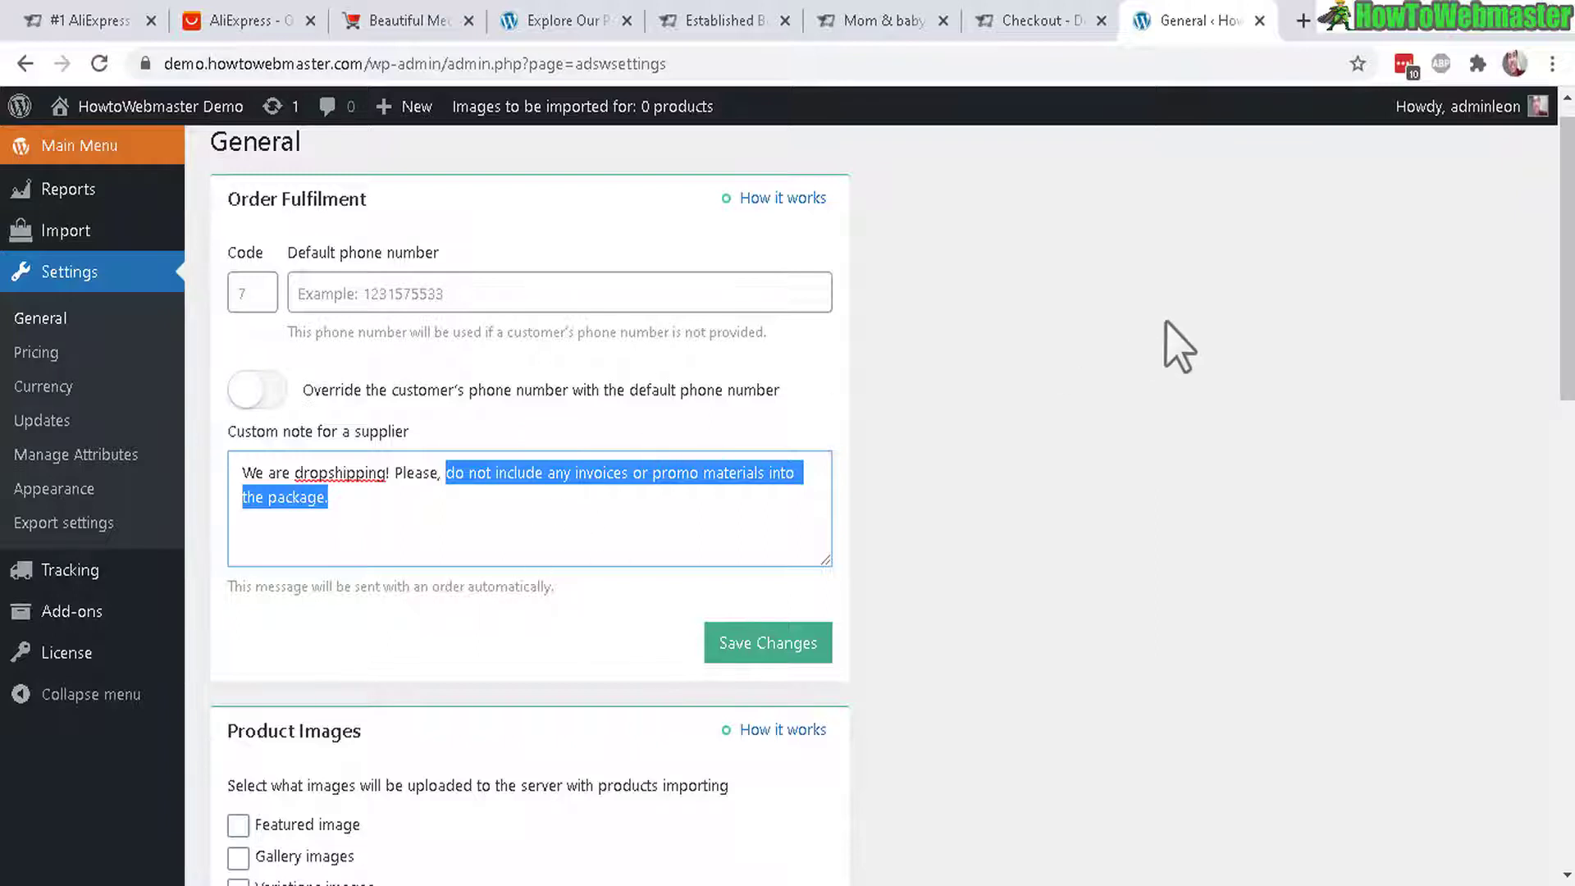
Tick Gallery, Variations and Product description images for upload under Product Images.
drag(1567, 352, 1567, 526)
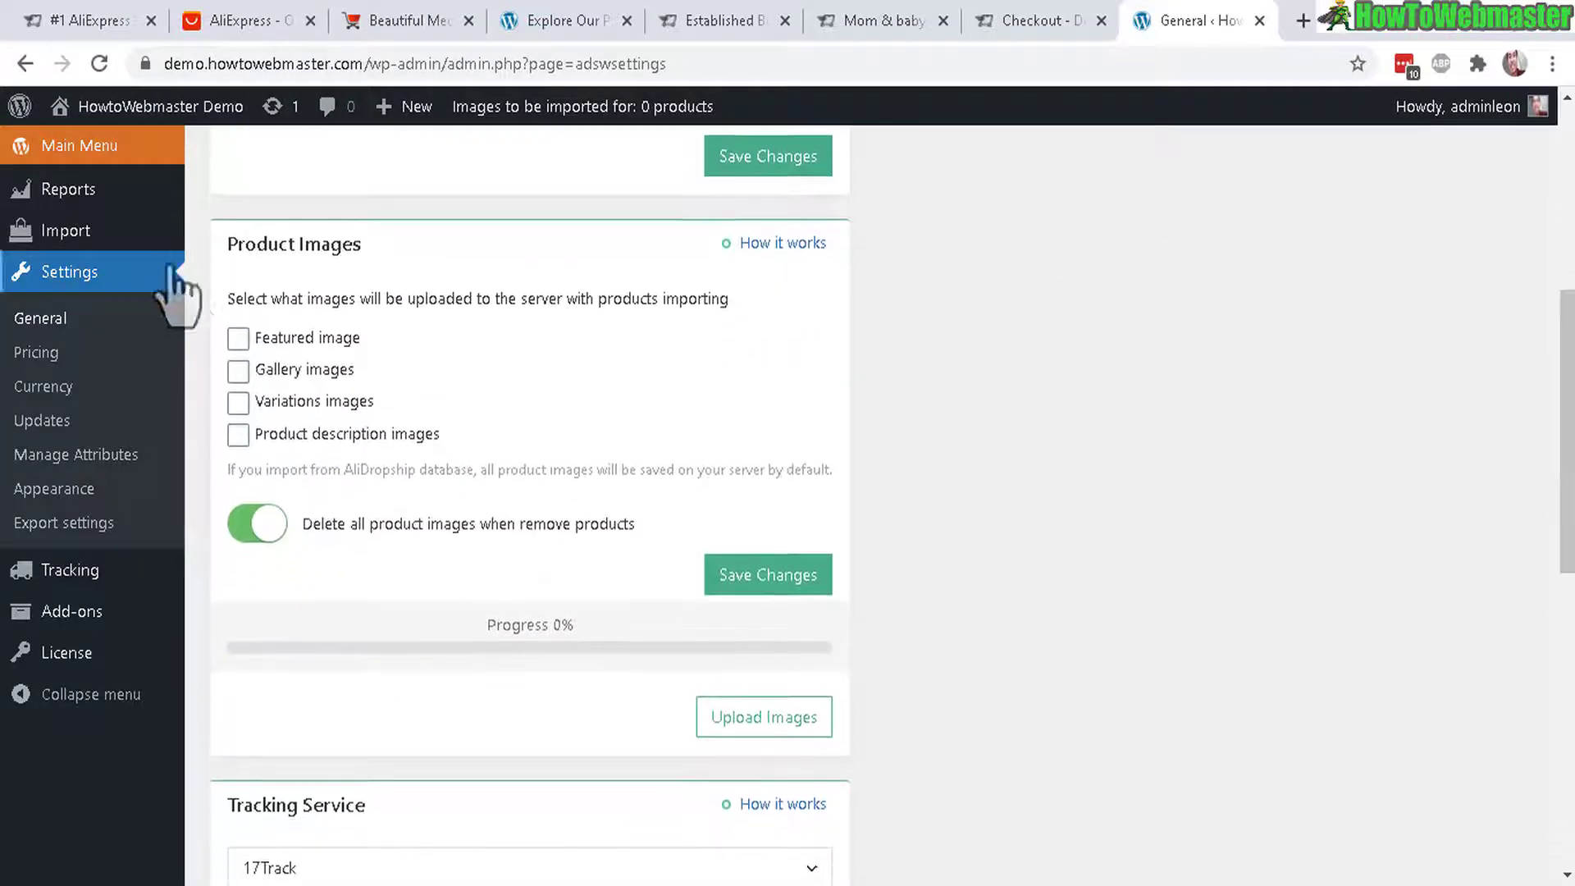
click(238, 370)
click(238, 402)
click(238, 434)
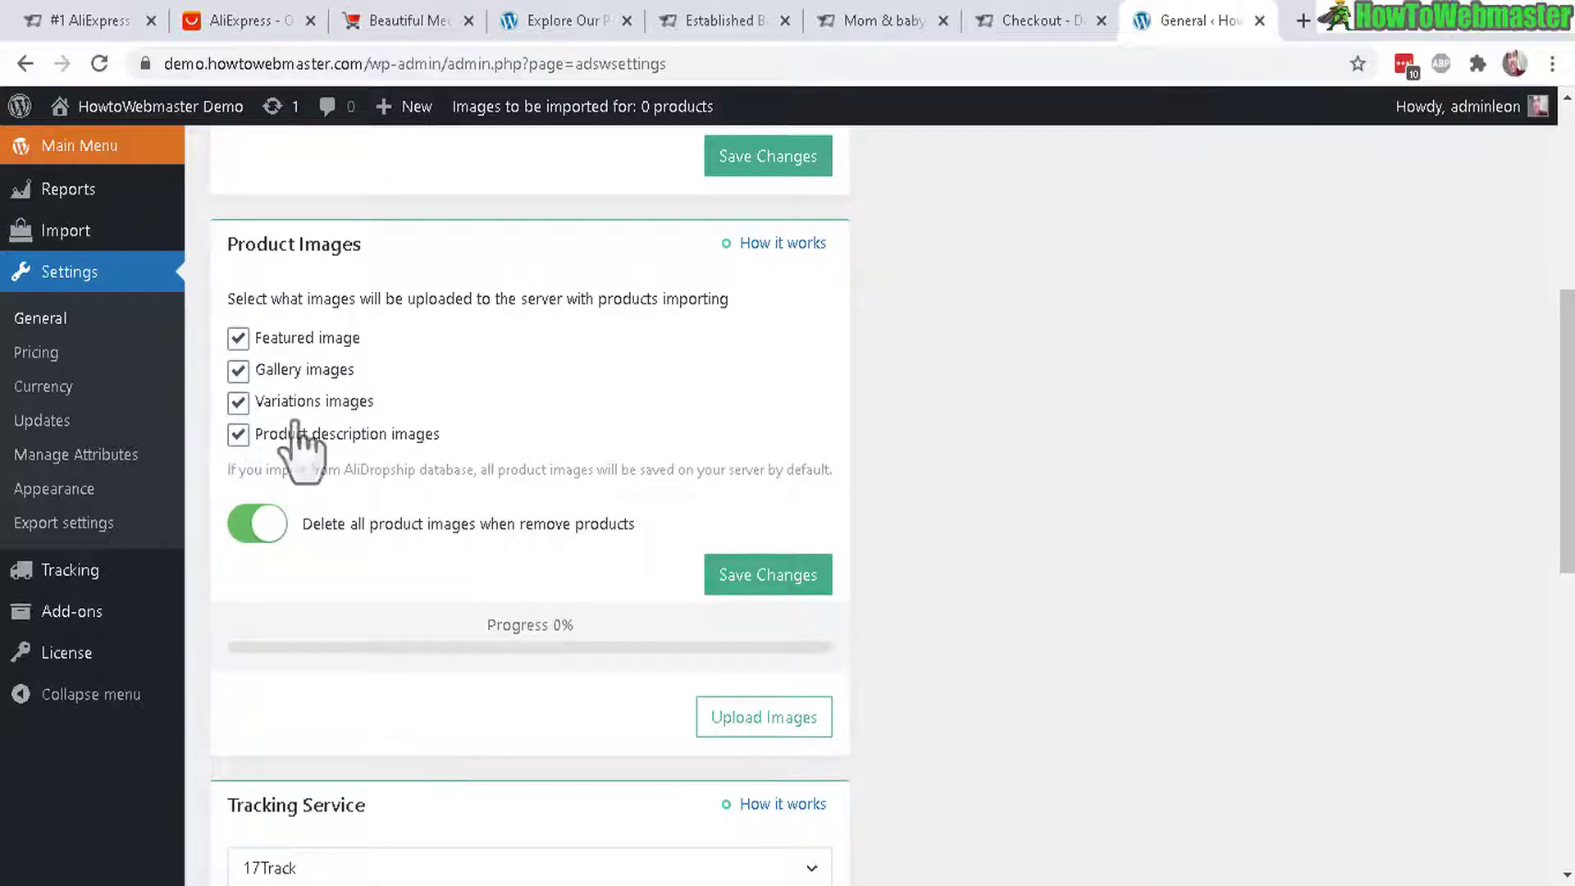
drag(428, 299, 604, 294)
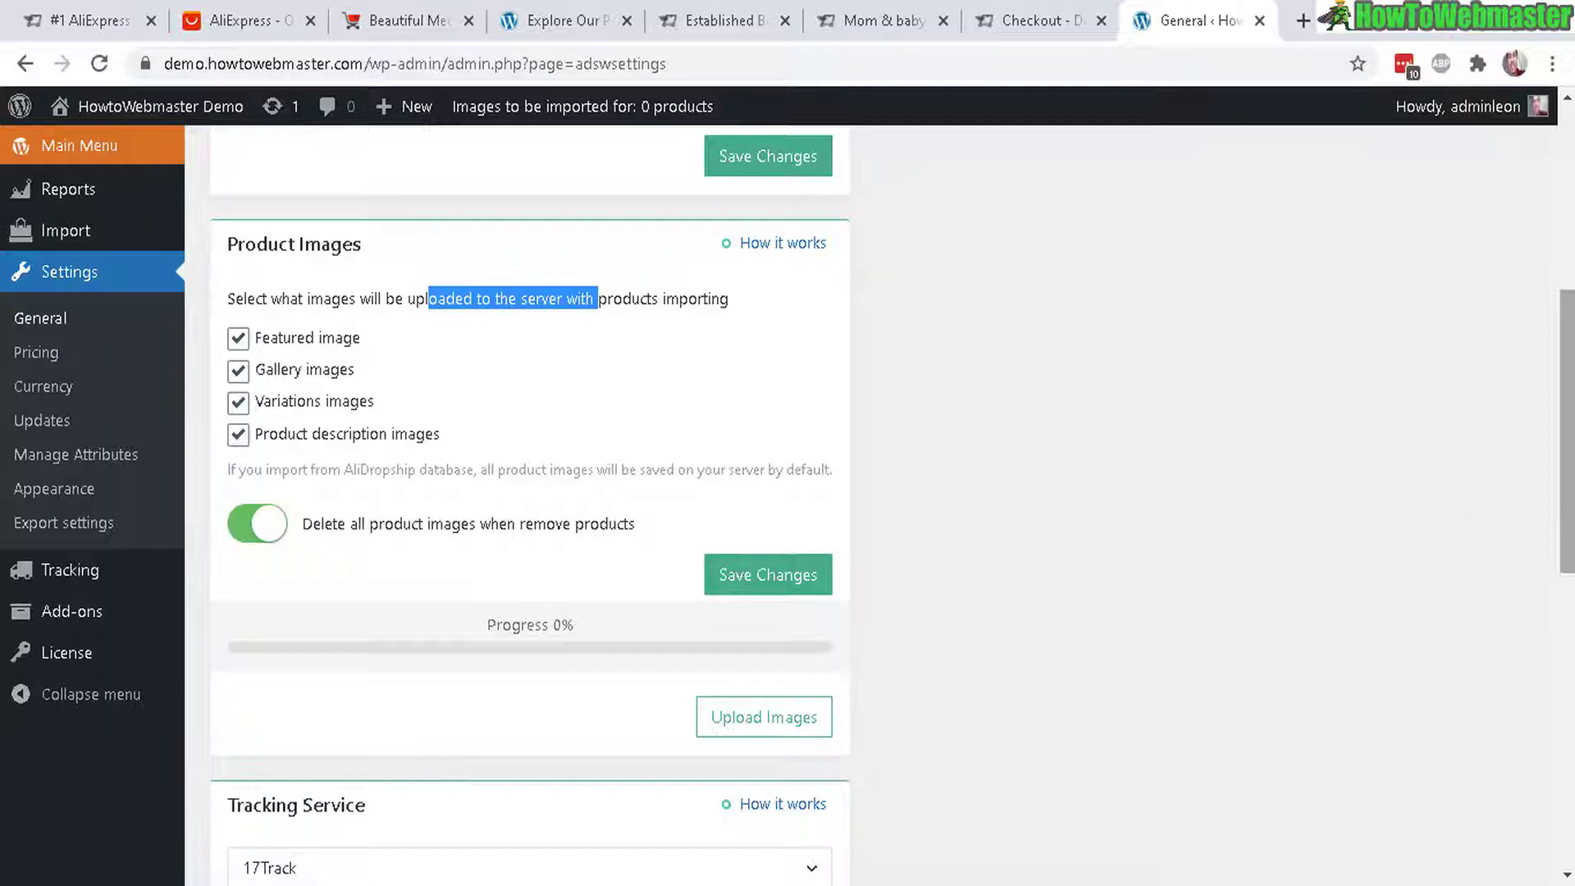
scroll(669, 388, down, 7)
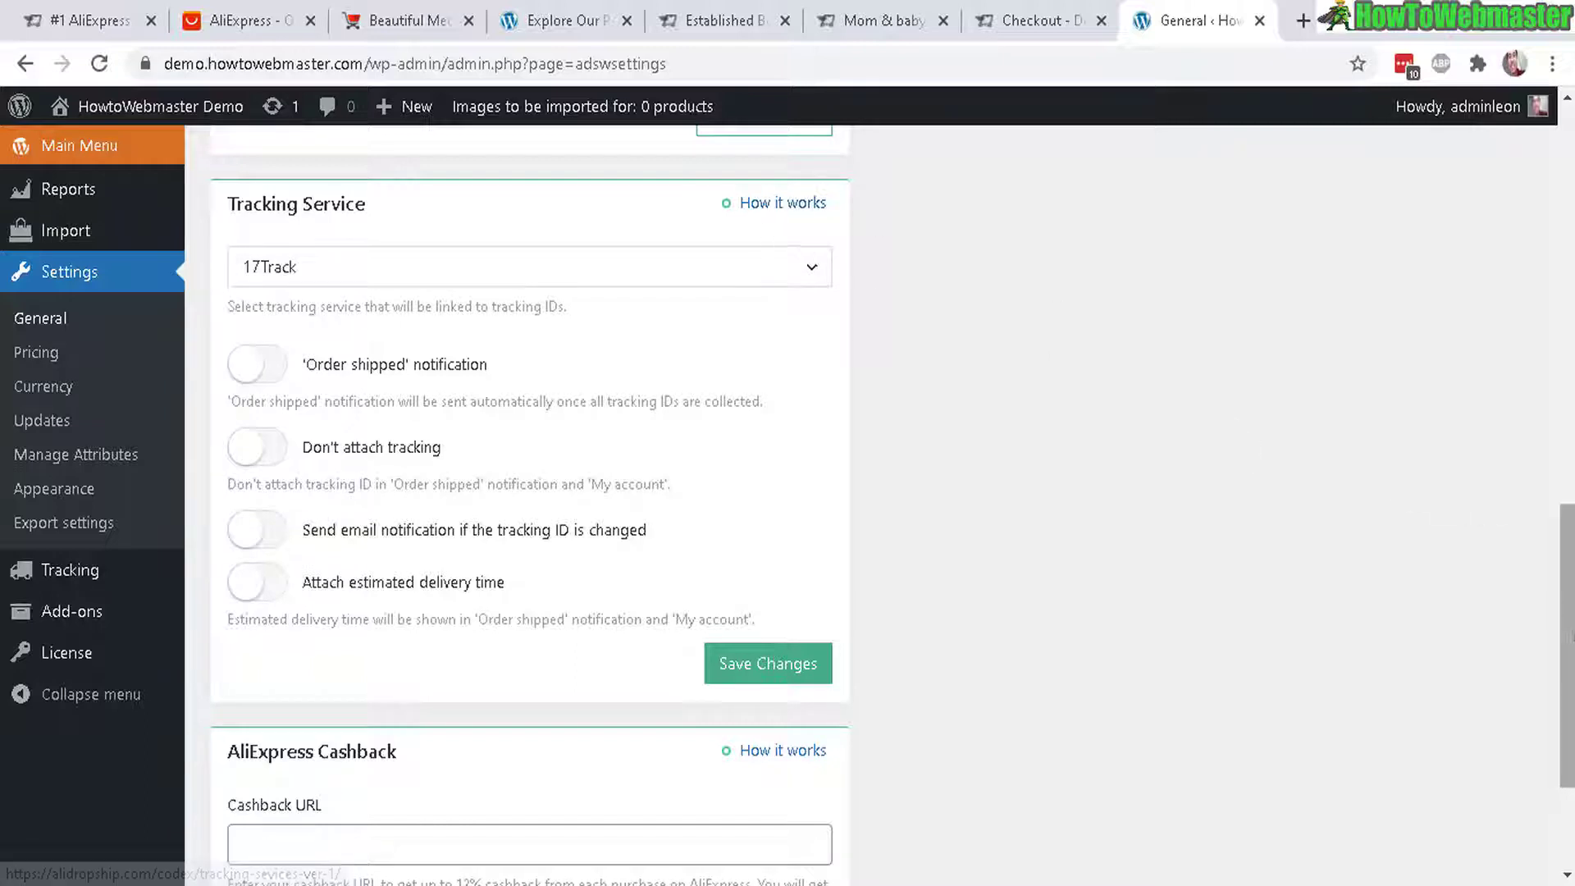
scroll(1567, 648, down, 2)
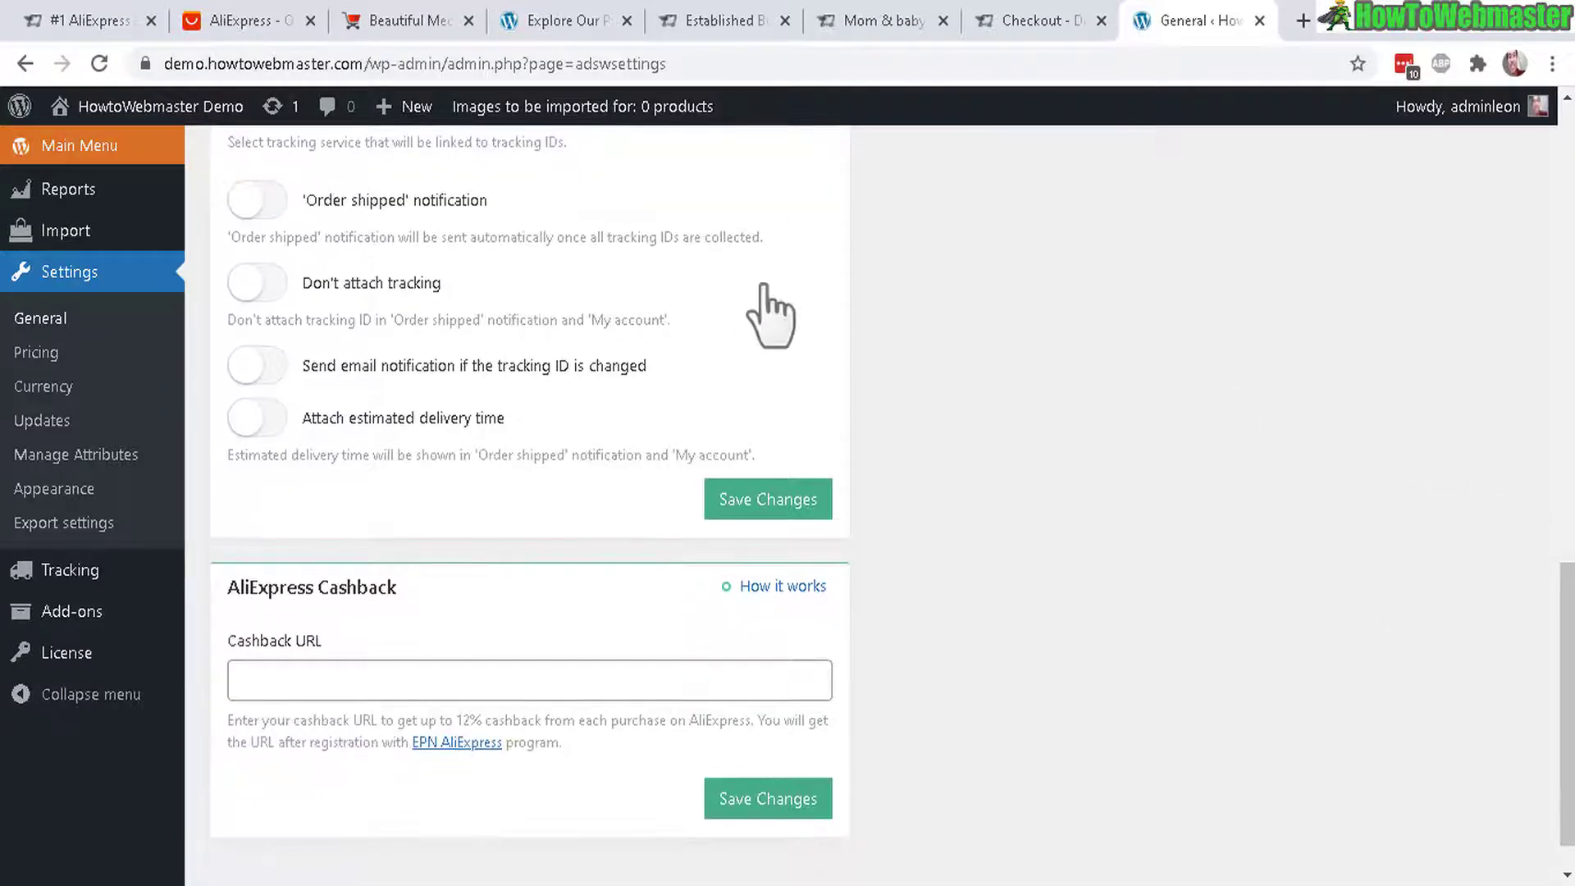
scroll(1566, 739, down, 1)
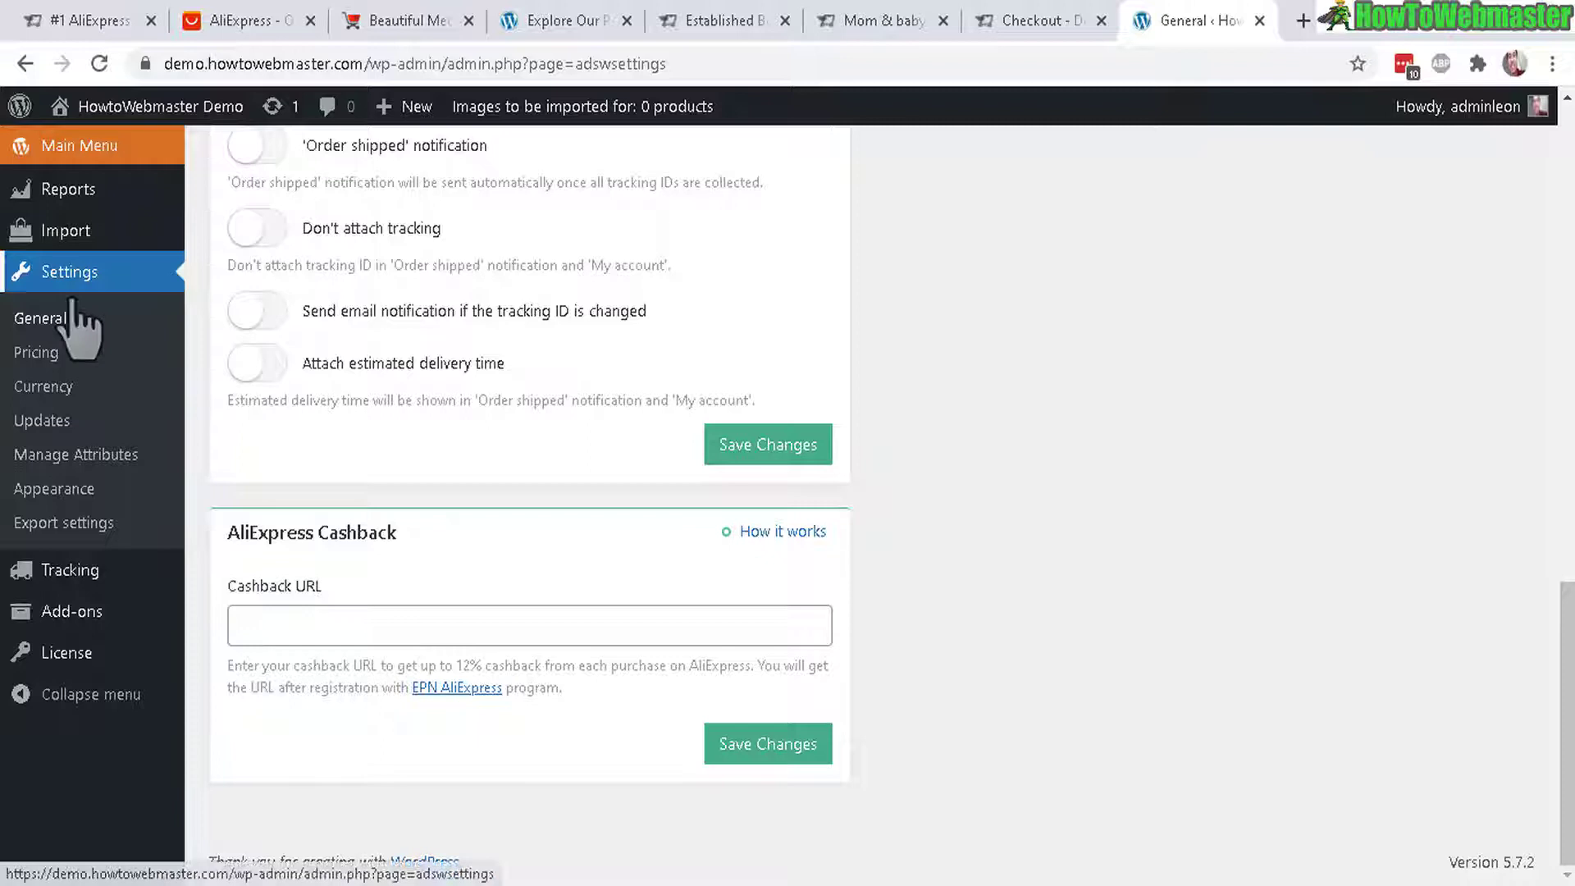
click(37, 353)
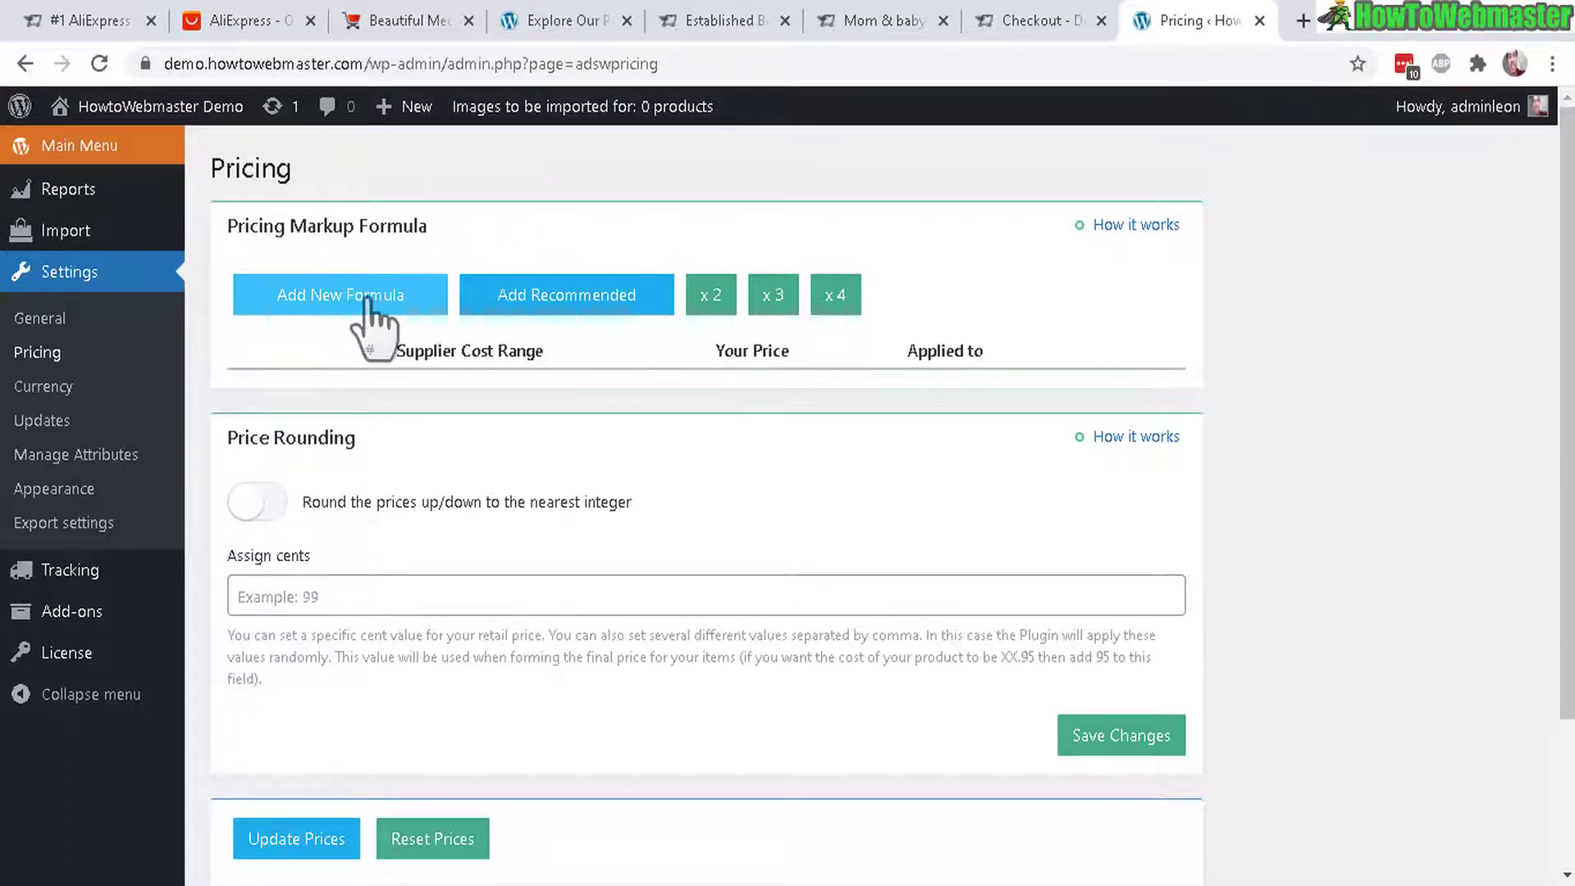
Add the recommended markup formulas and point out the 9.95 and 13.95 prices.
click(584, 316)
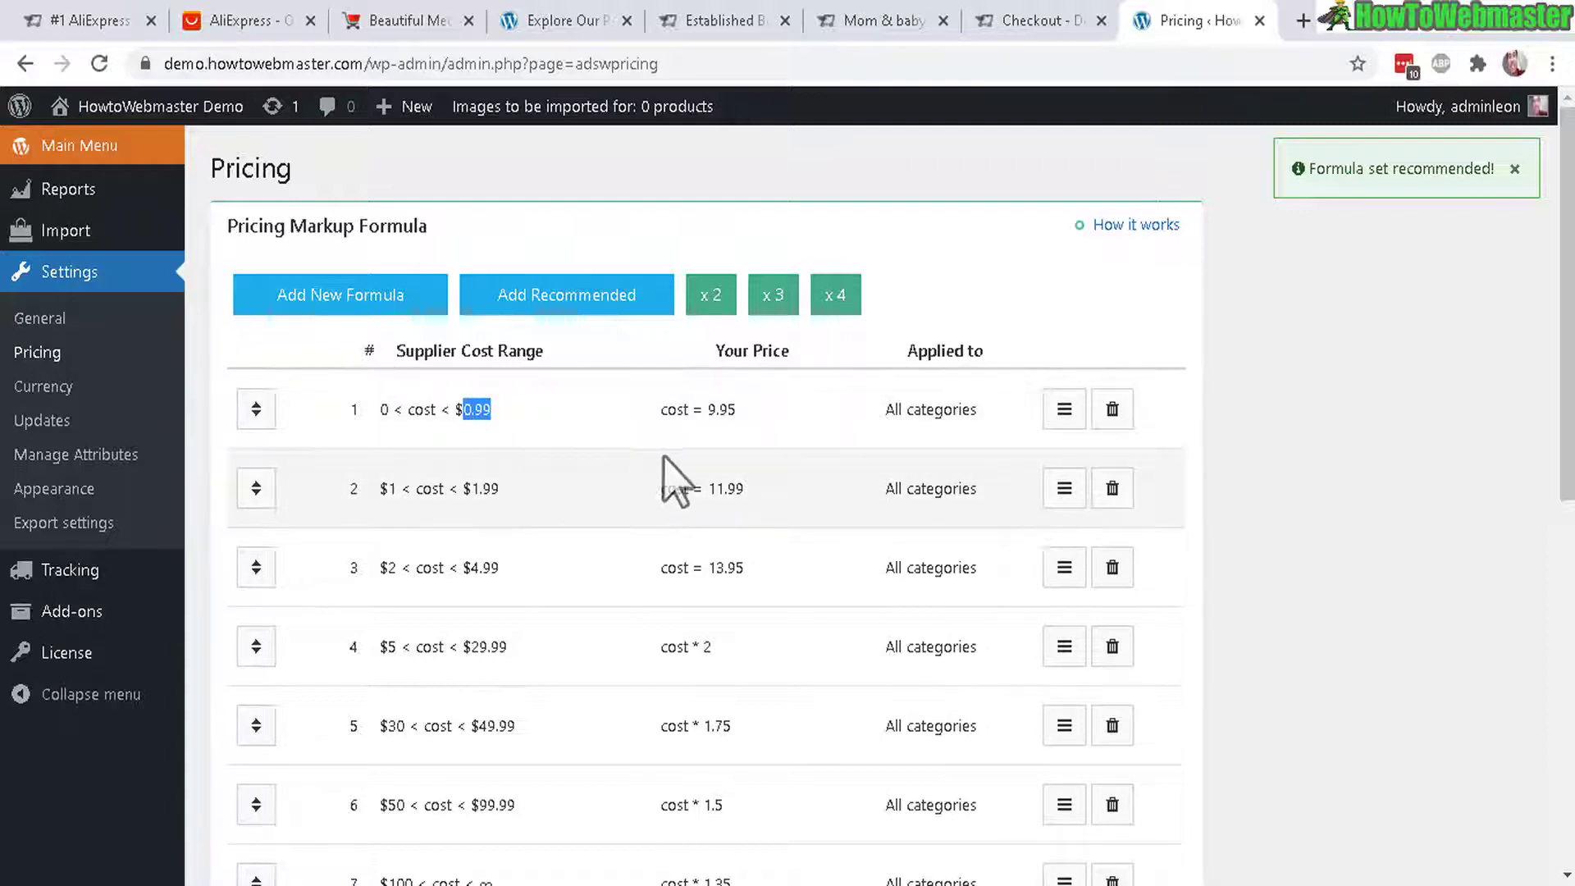
drag(661, 409, 754, 422)
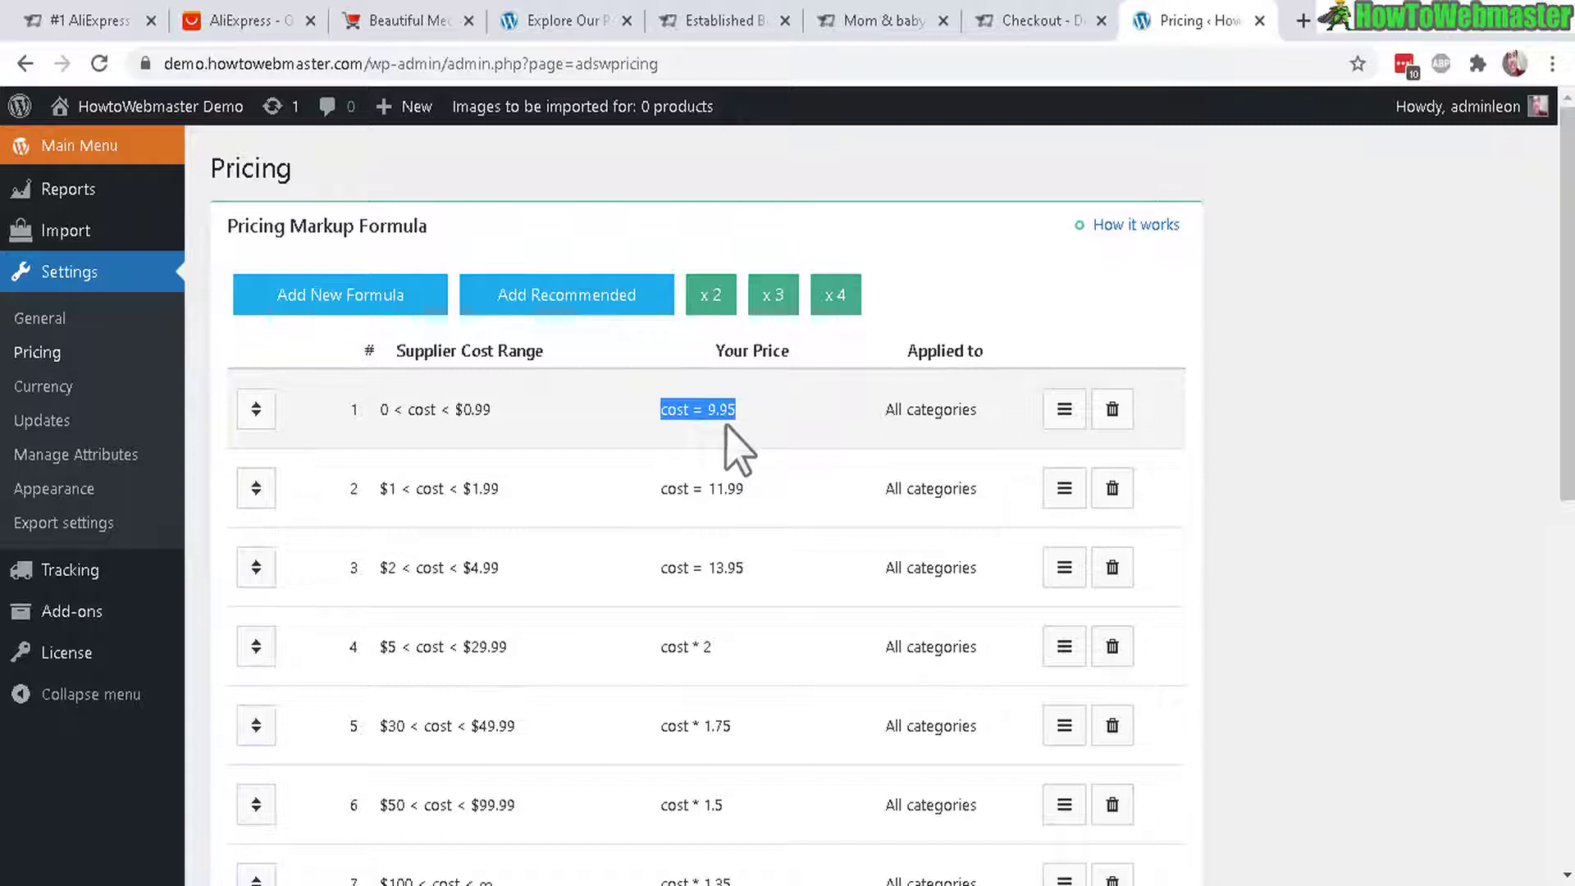
scroll(1258, 440, down, 2)
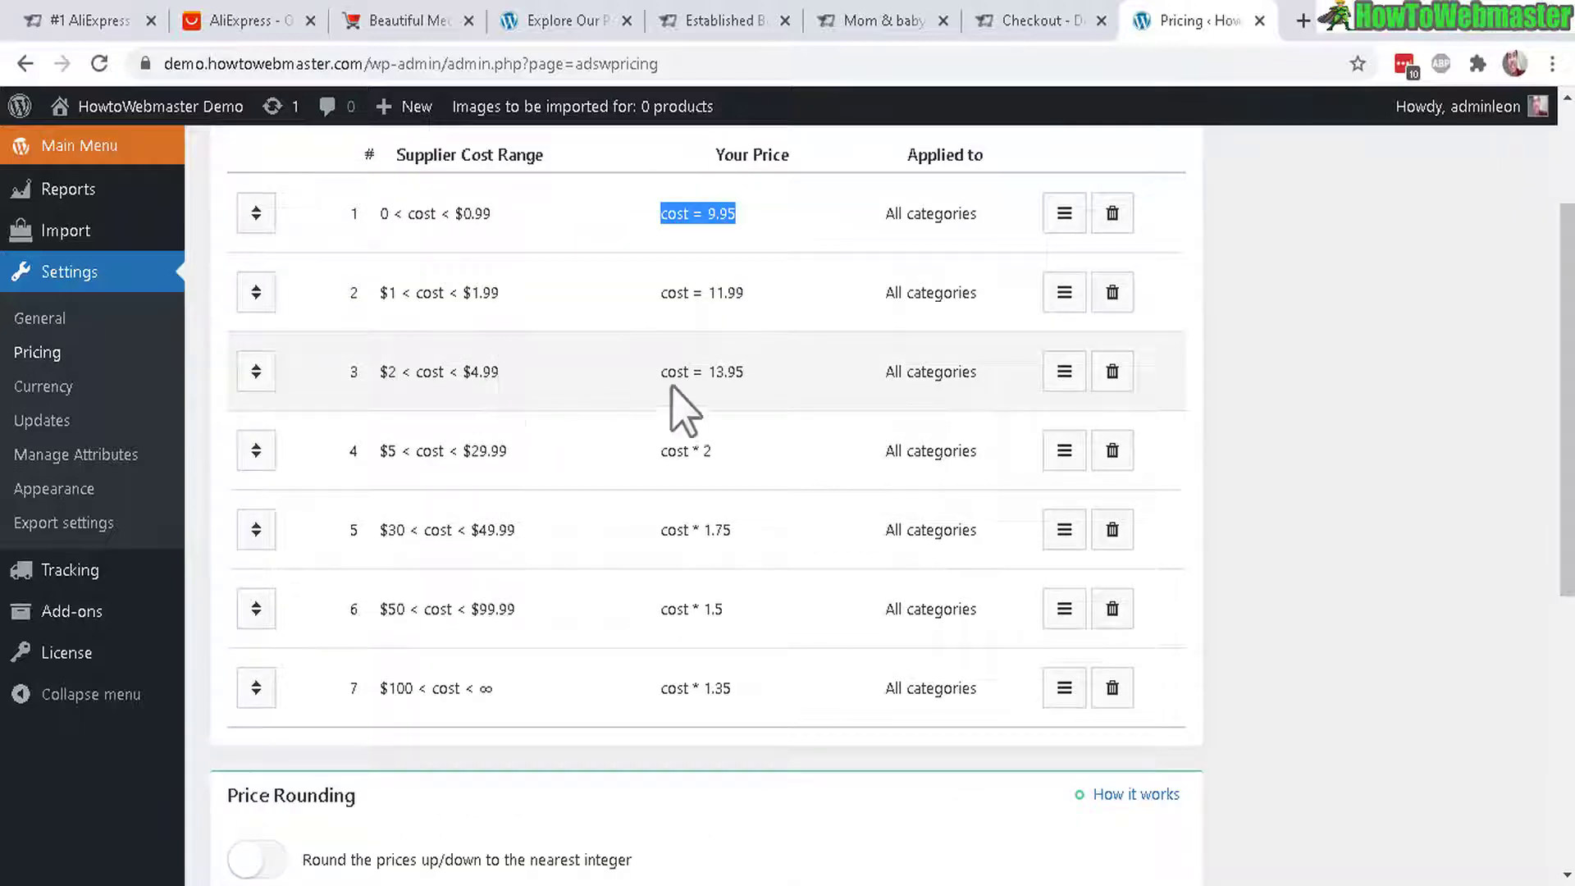
drag(677, 374, 776, 376)
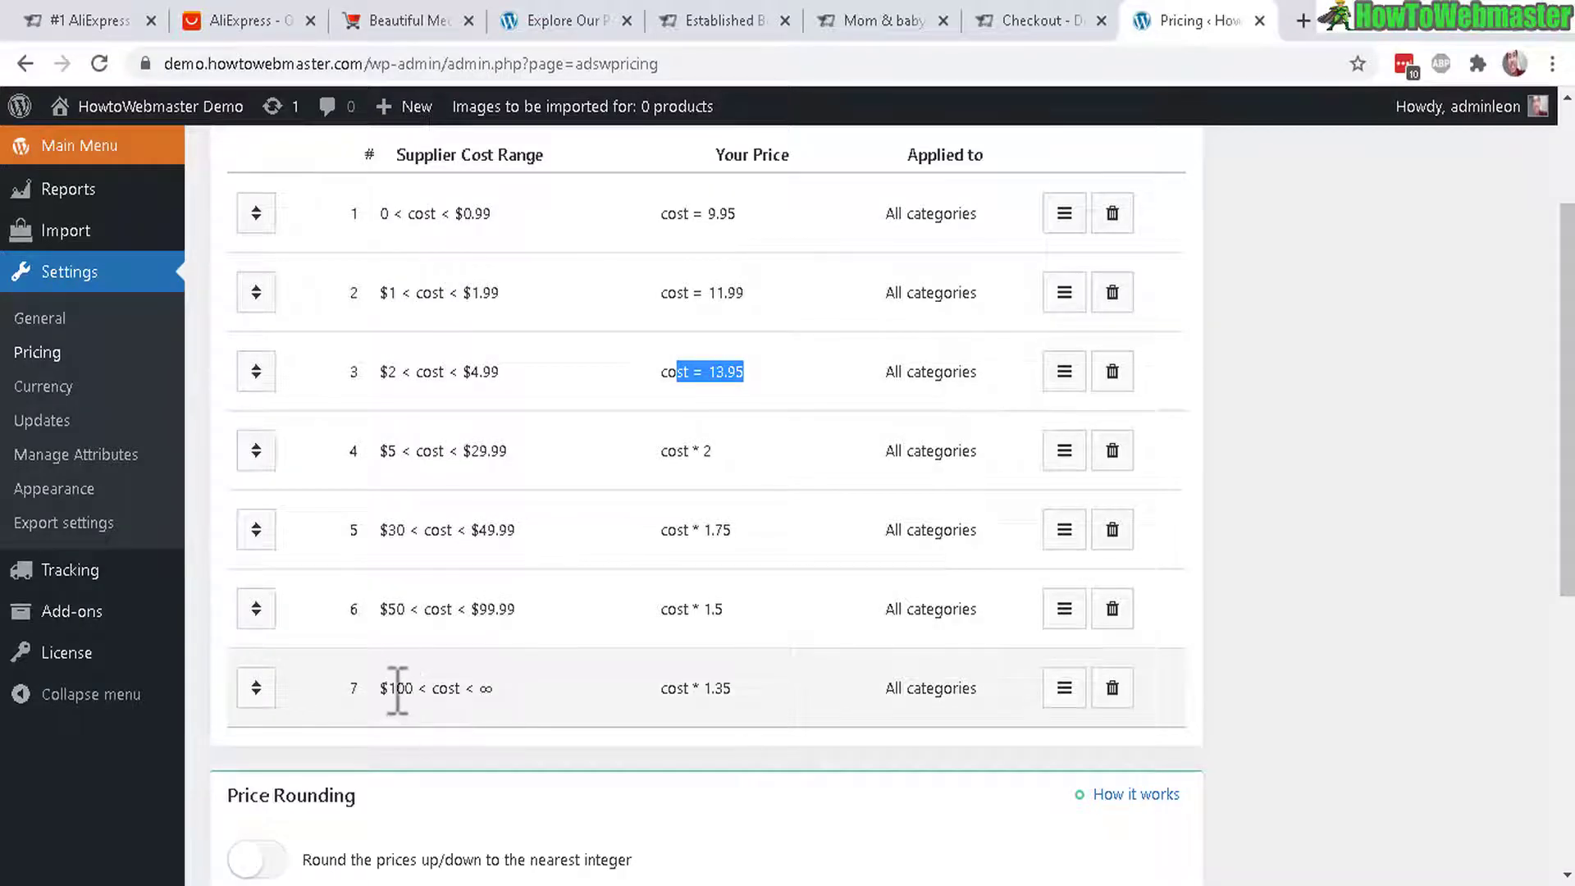
Point out row 7's $100-and-up cost range in the markup table.
drag(381, 689, 545, 720)
click(732, 692)
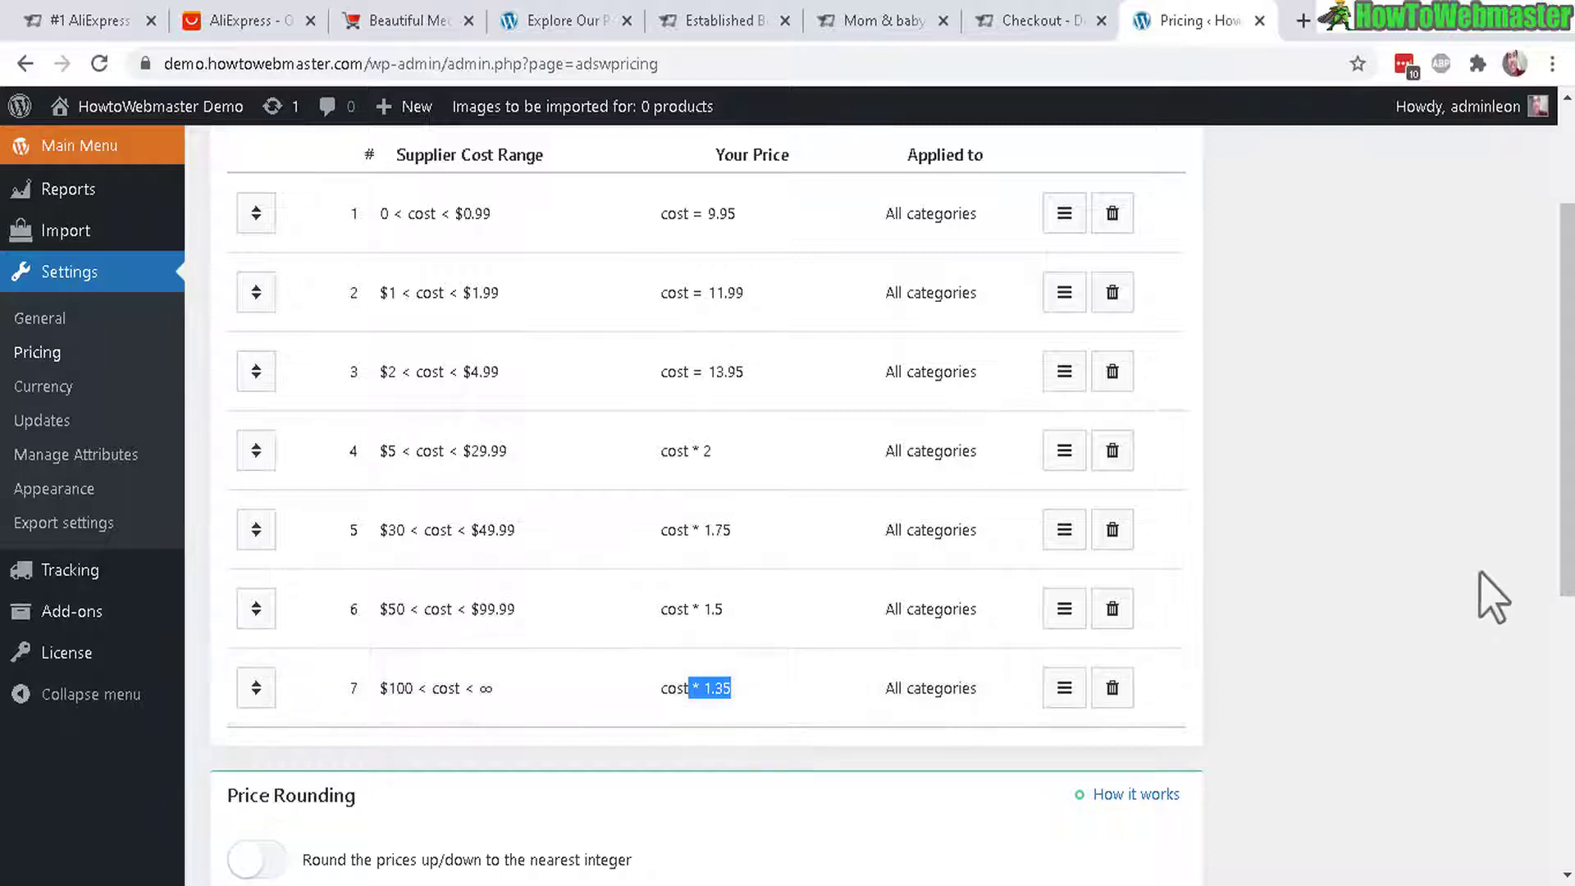
drag(388, 689, 450, 688)
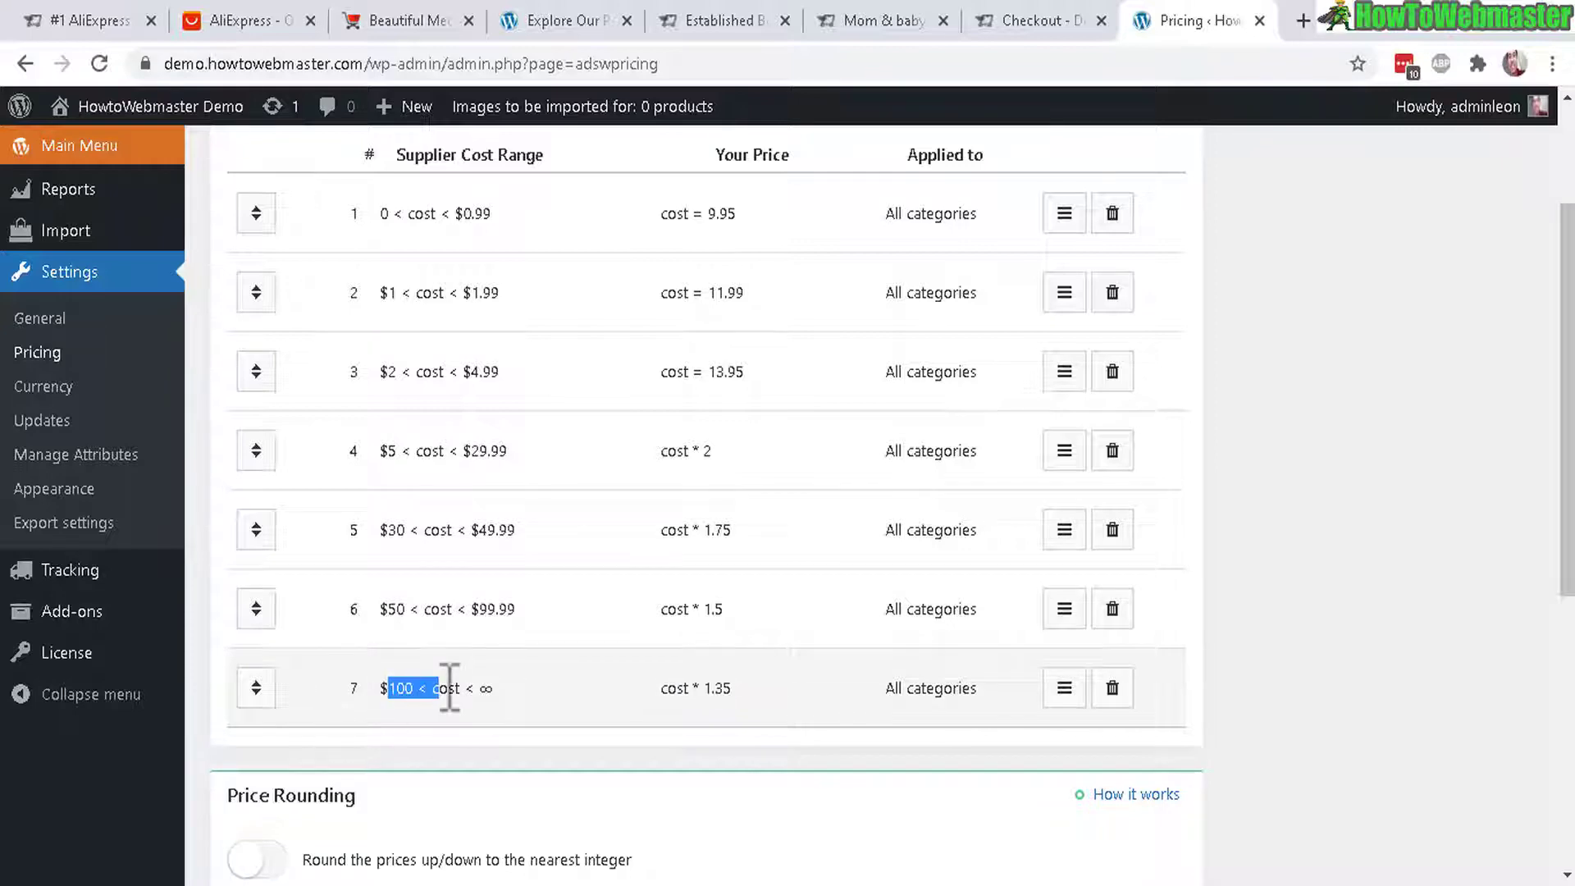
scroll(299, 541, down, 4)
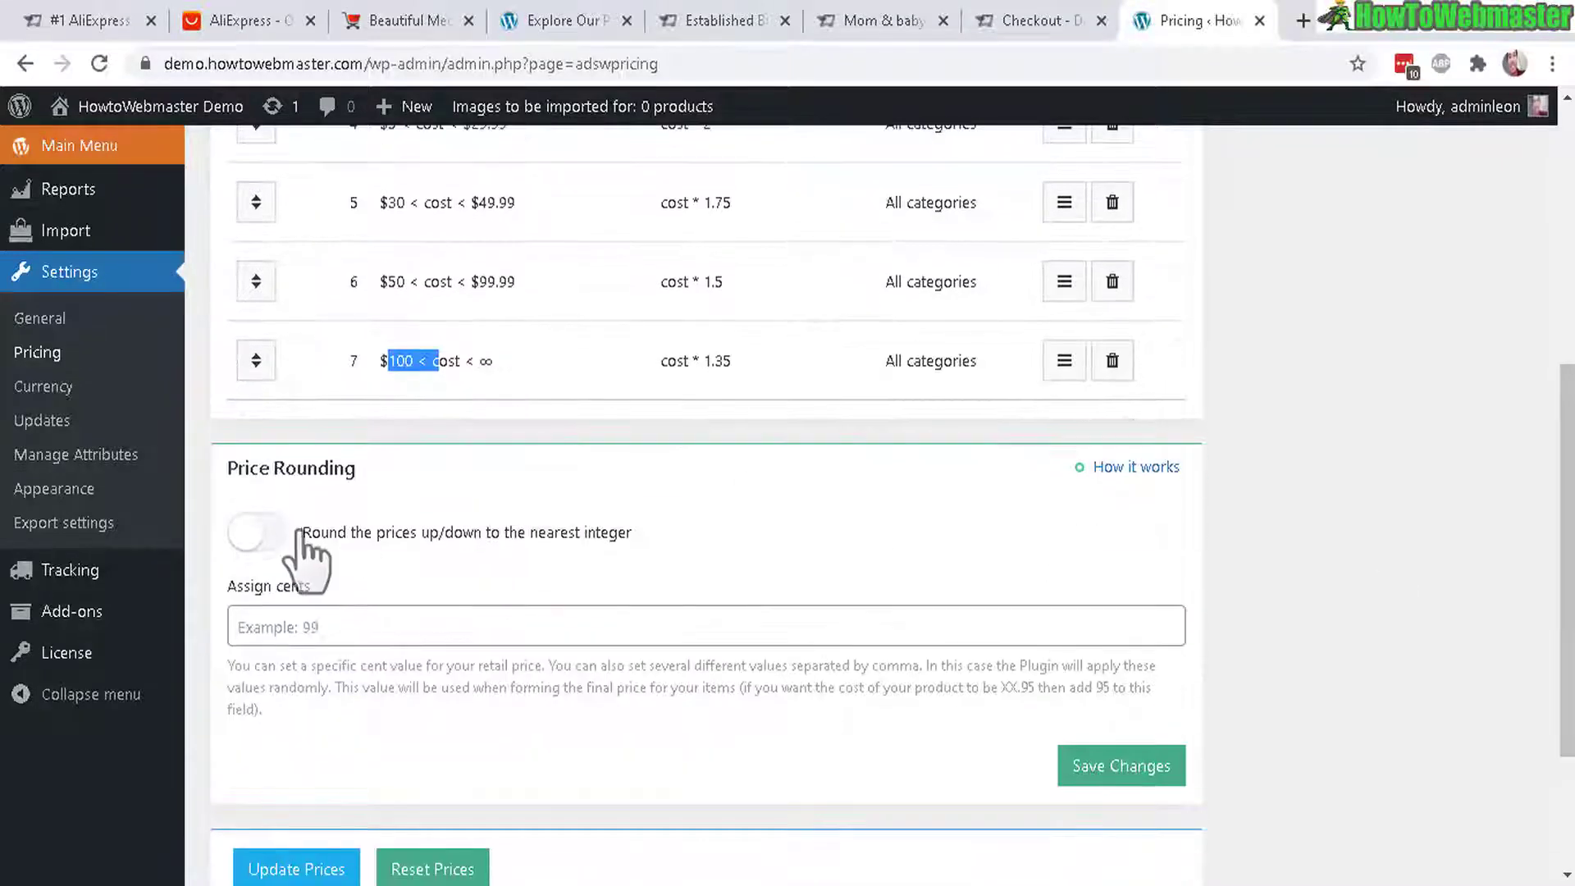
drag(1566, 619, 1567, 689)
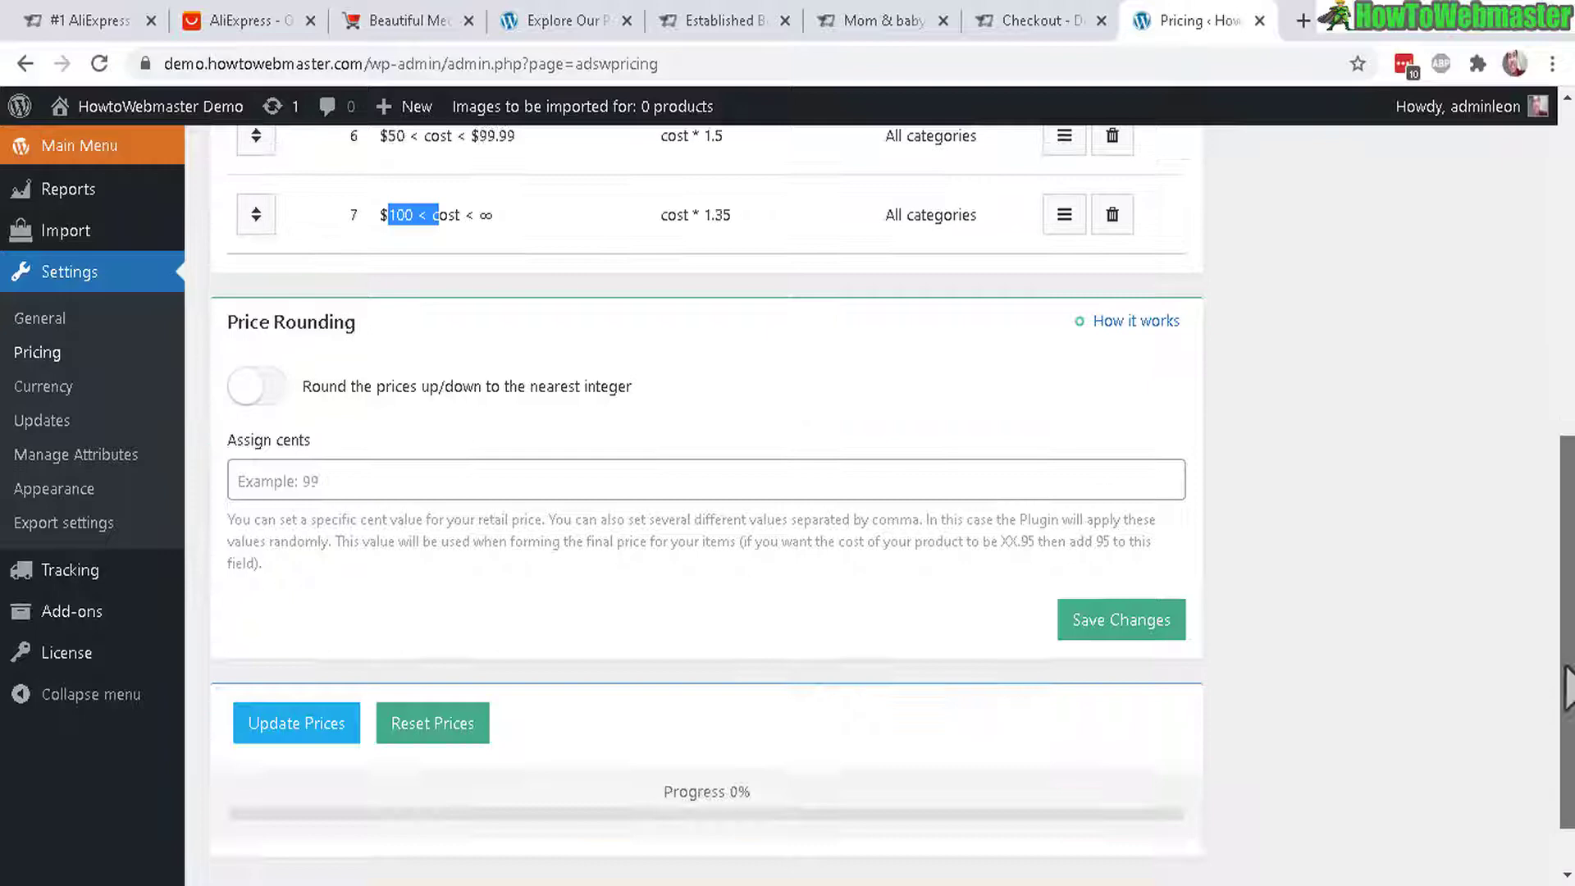
Look over the Currency settings, then open Manage Attributes listing 'Ships from' in ten languages.
click(46, 389)
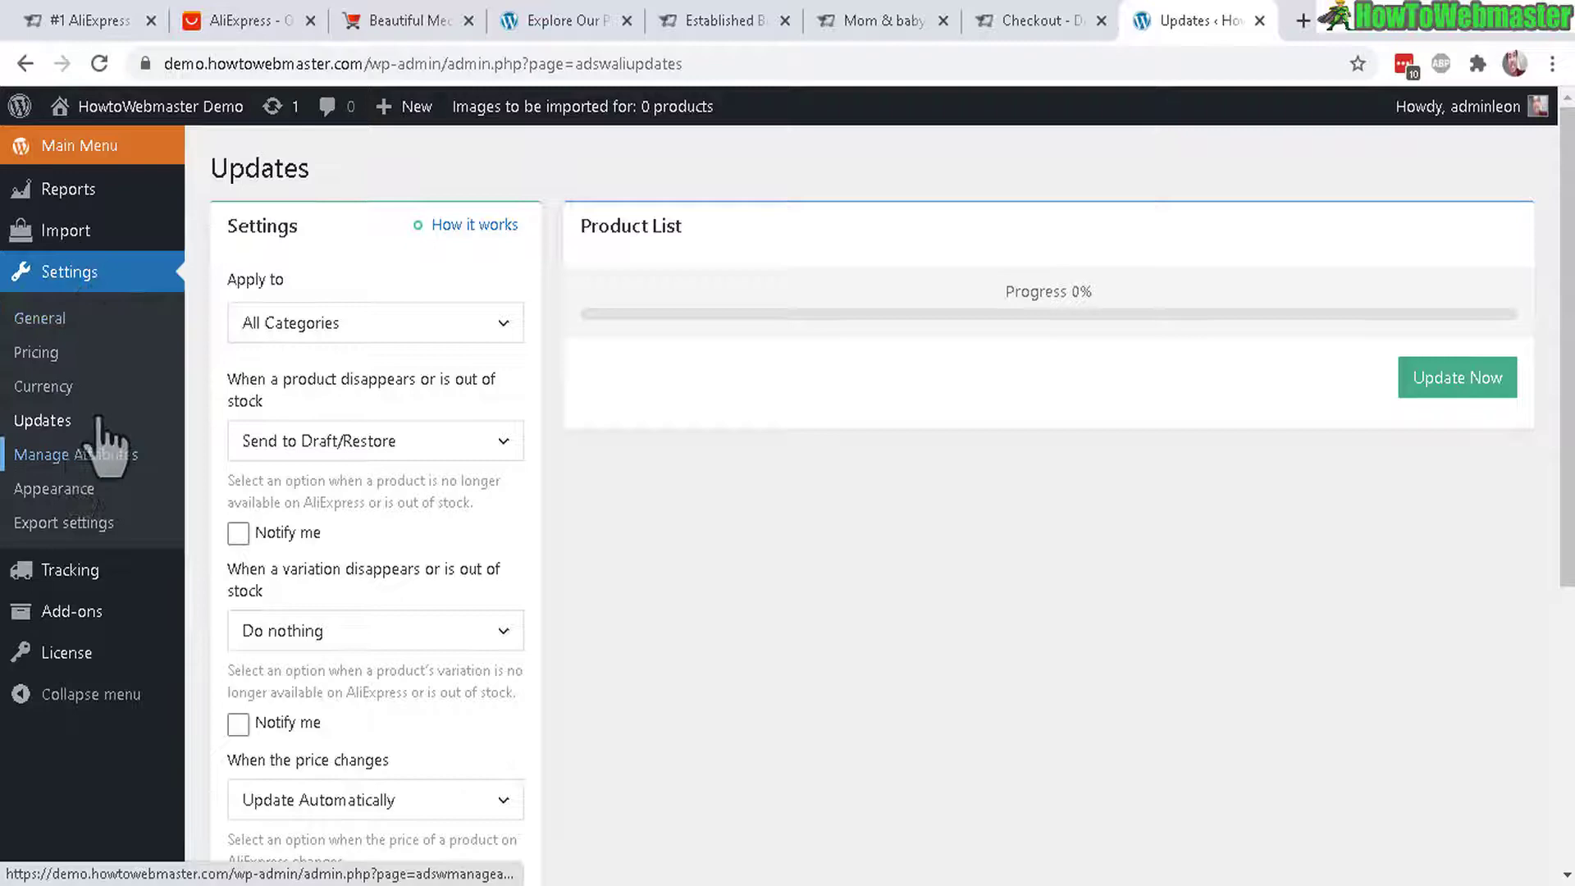
mouse_move(1565, 423)
mouse_down()
mouse_move(1565, 578)
mouse_move(1565, 422)
mouse_up()
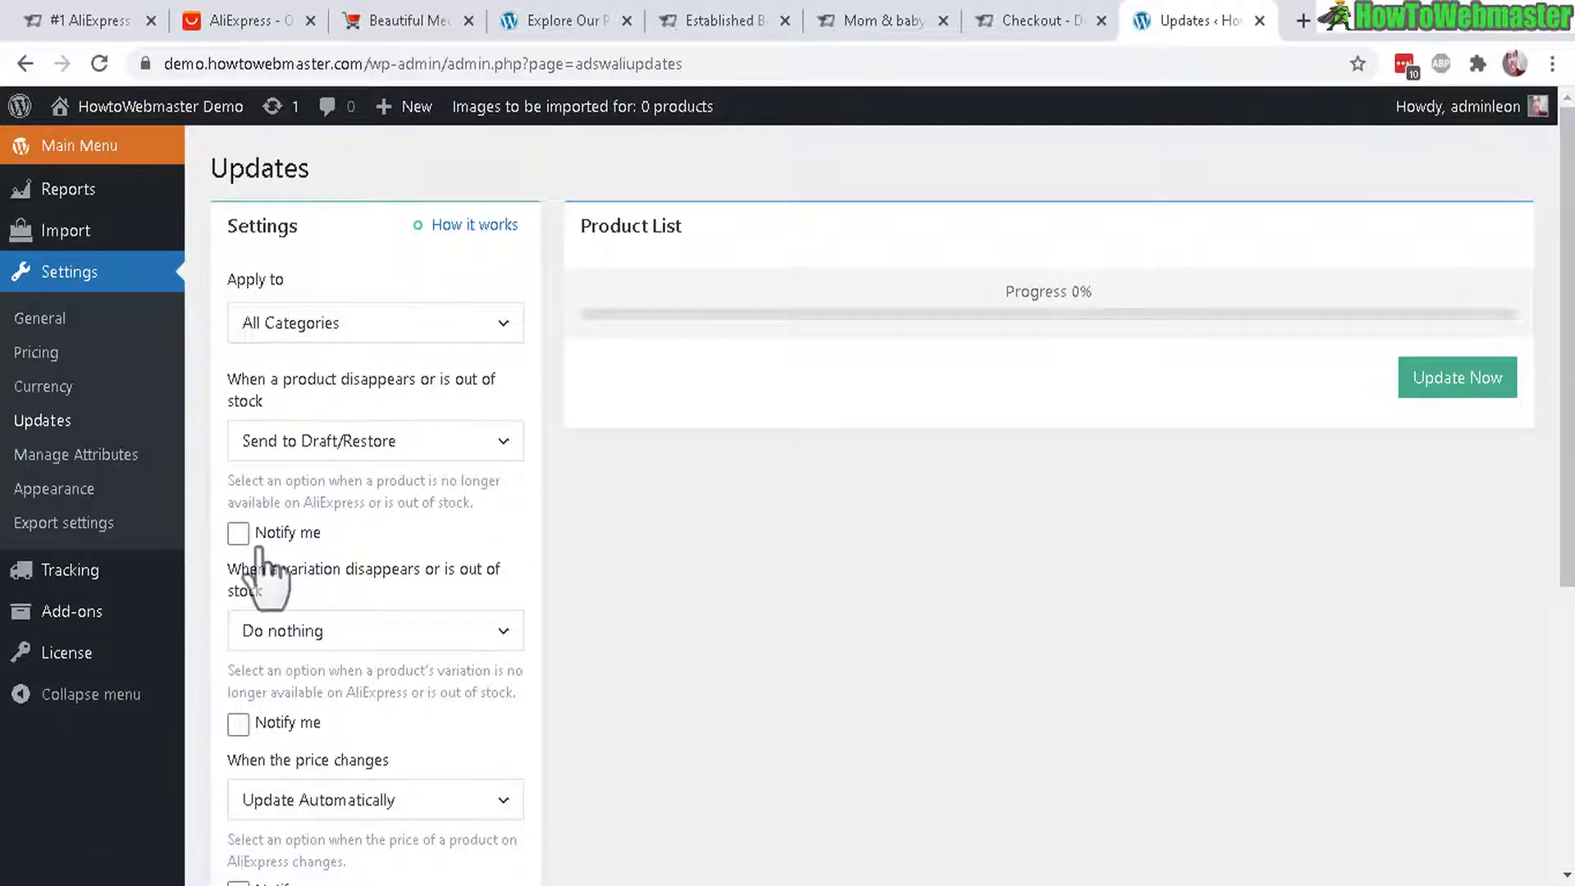
click(72, 456)
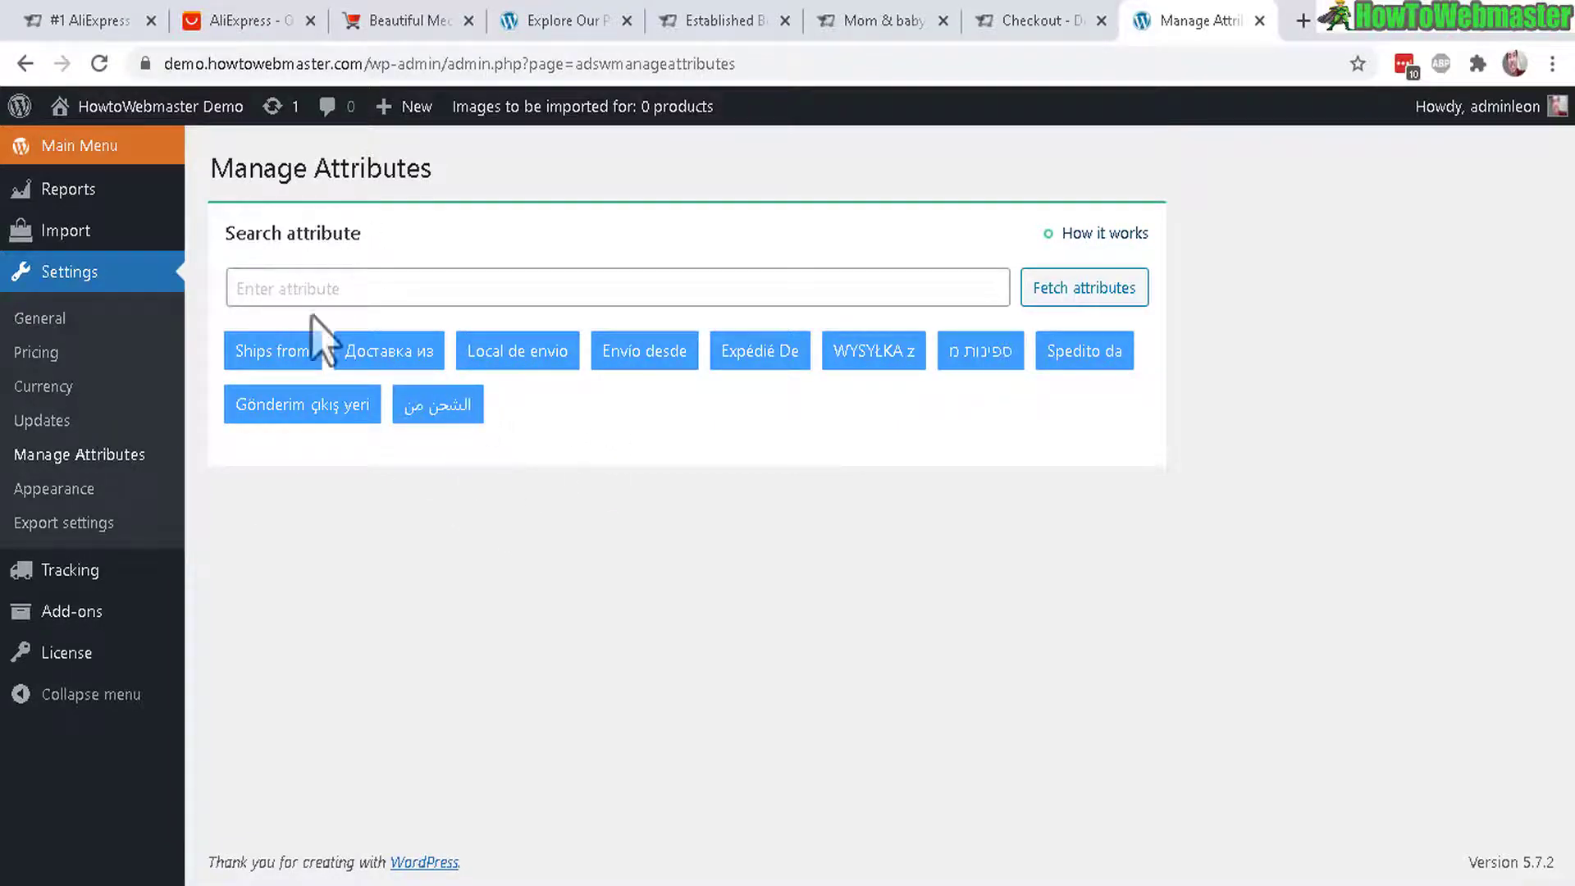
Review the Appearance settings: attribute status, quick edit, review popups and size guide enabled.
click(35, 491)
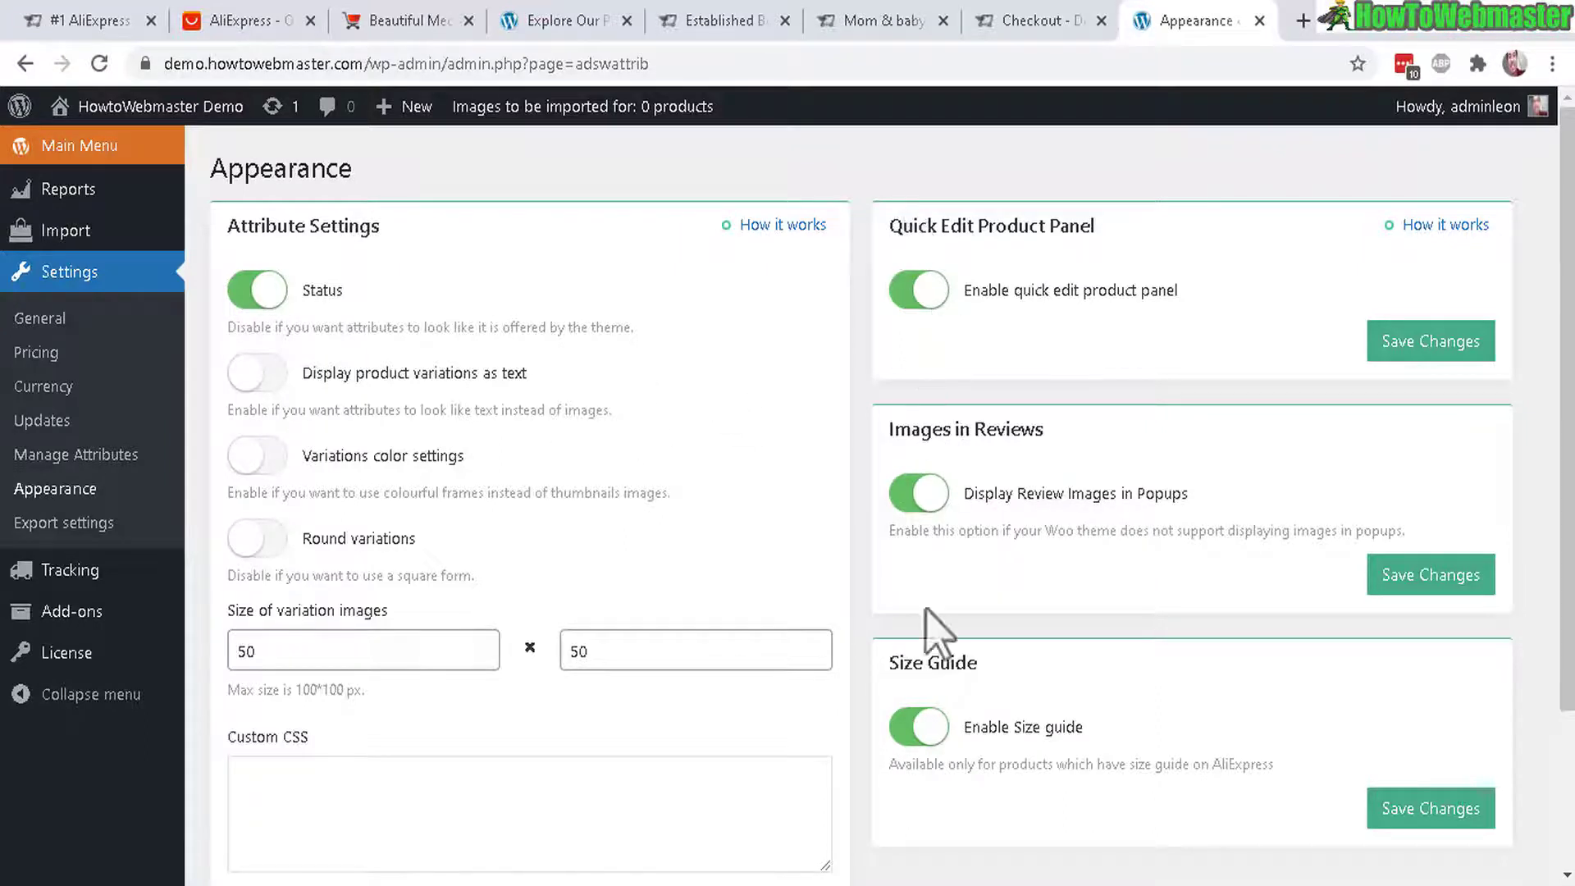
drag(1567, 394, 1567, 431)
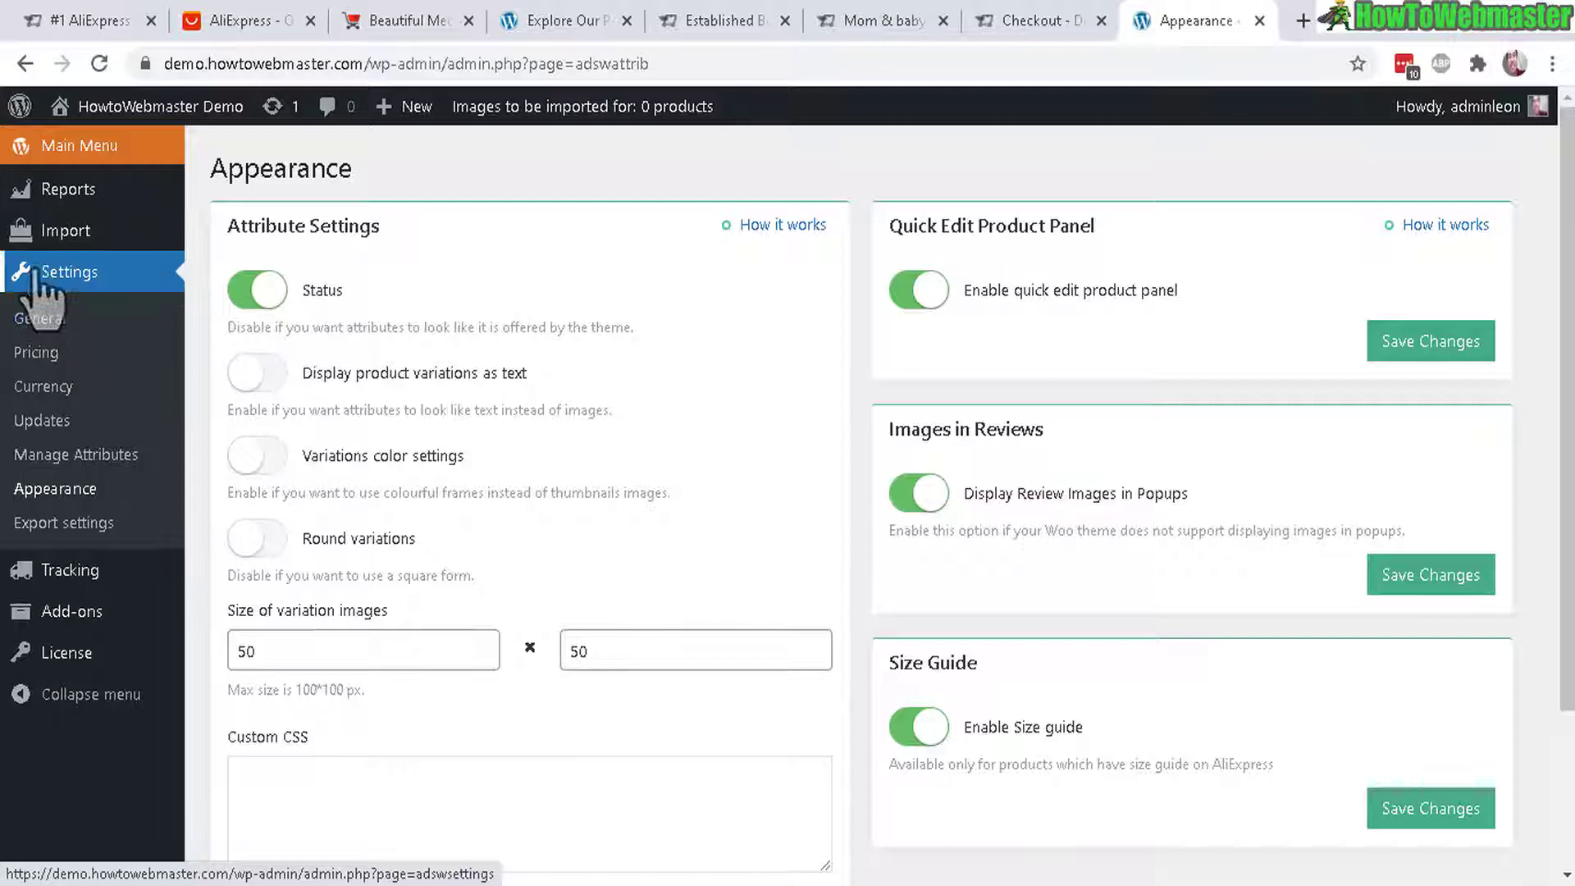
click(61, 230)
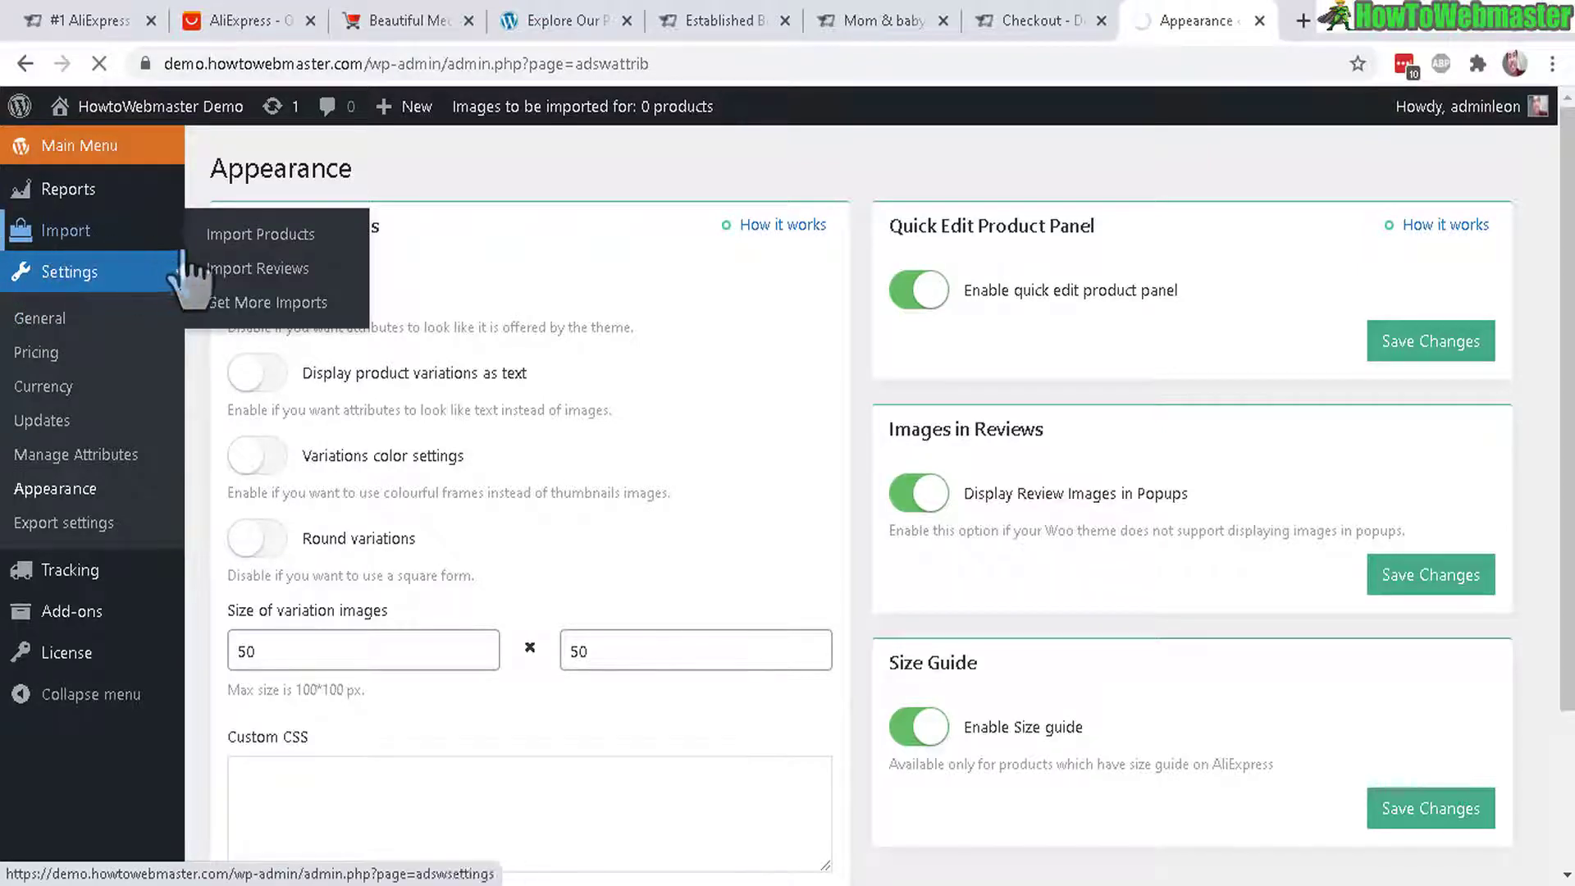
Open the Import Products catalogue and highlight its heading and the 50 imports left.
click(301, 239)
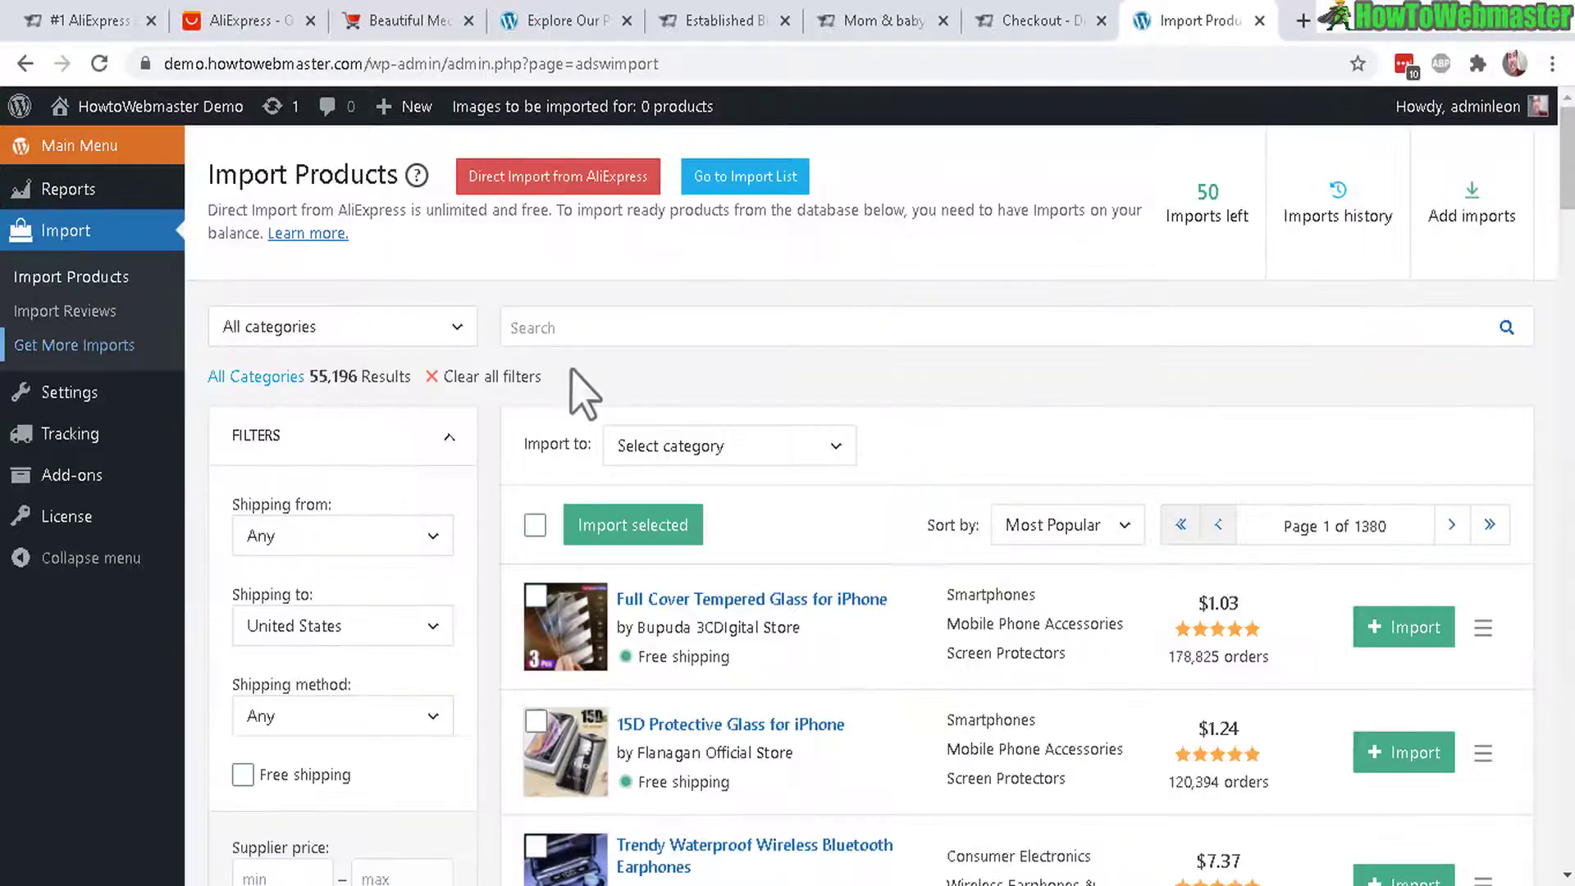
double_click(1203, 193)
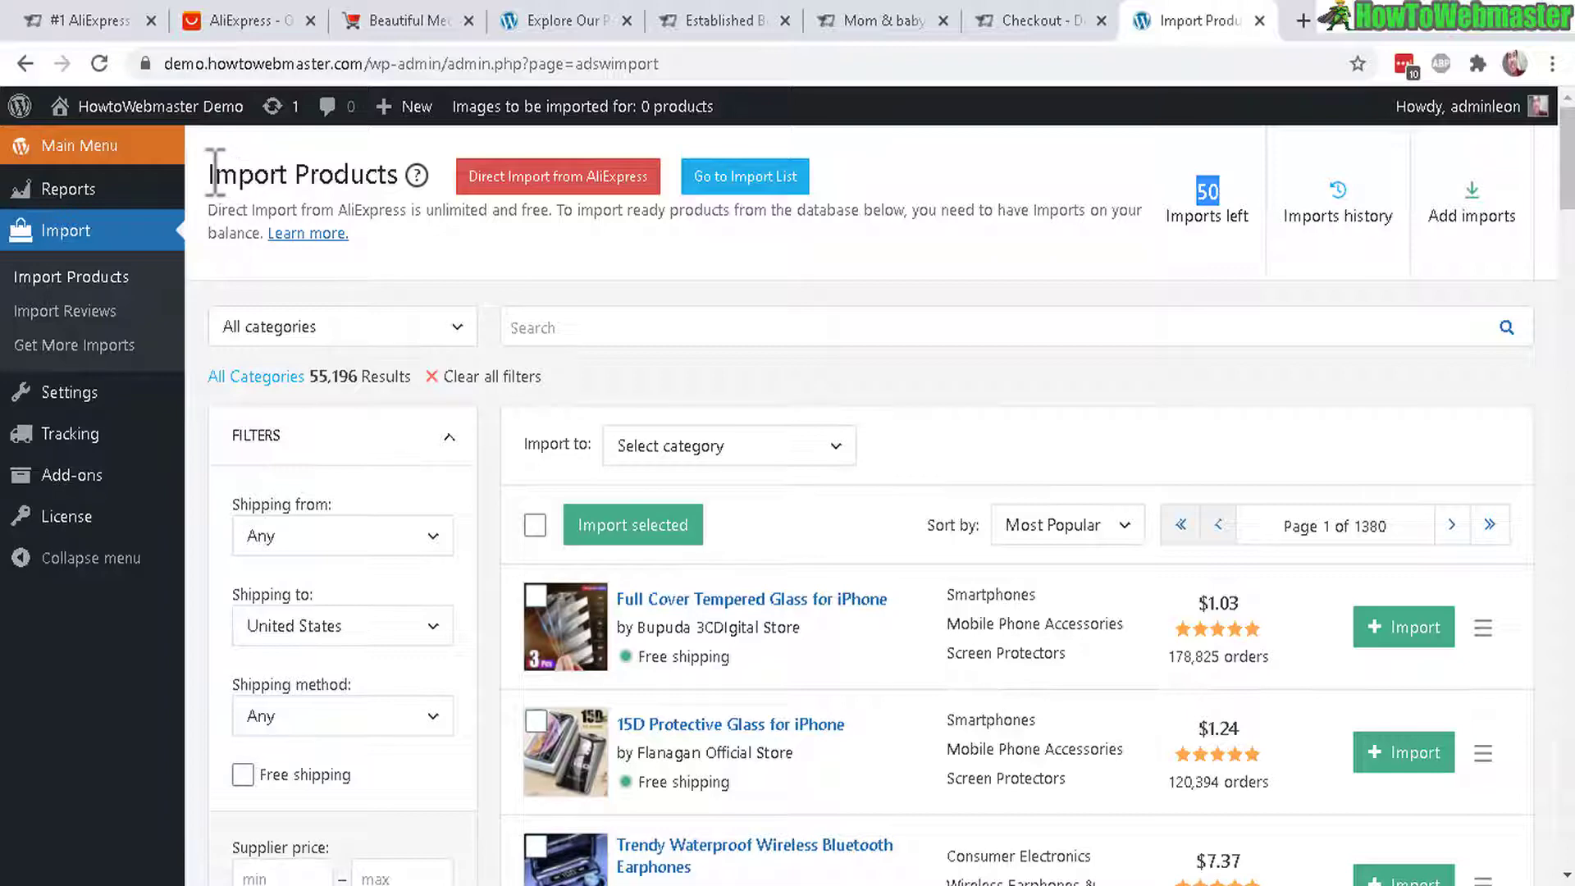
drag(211, 174, 361, 180)
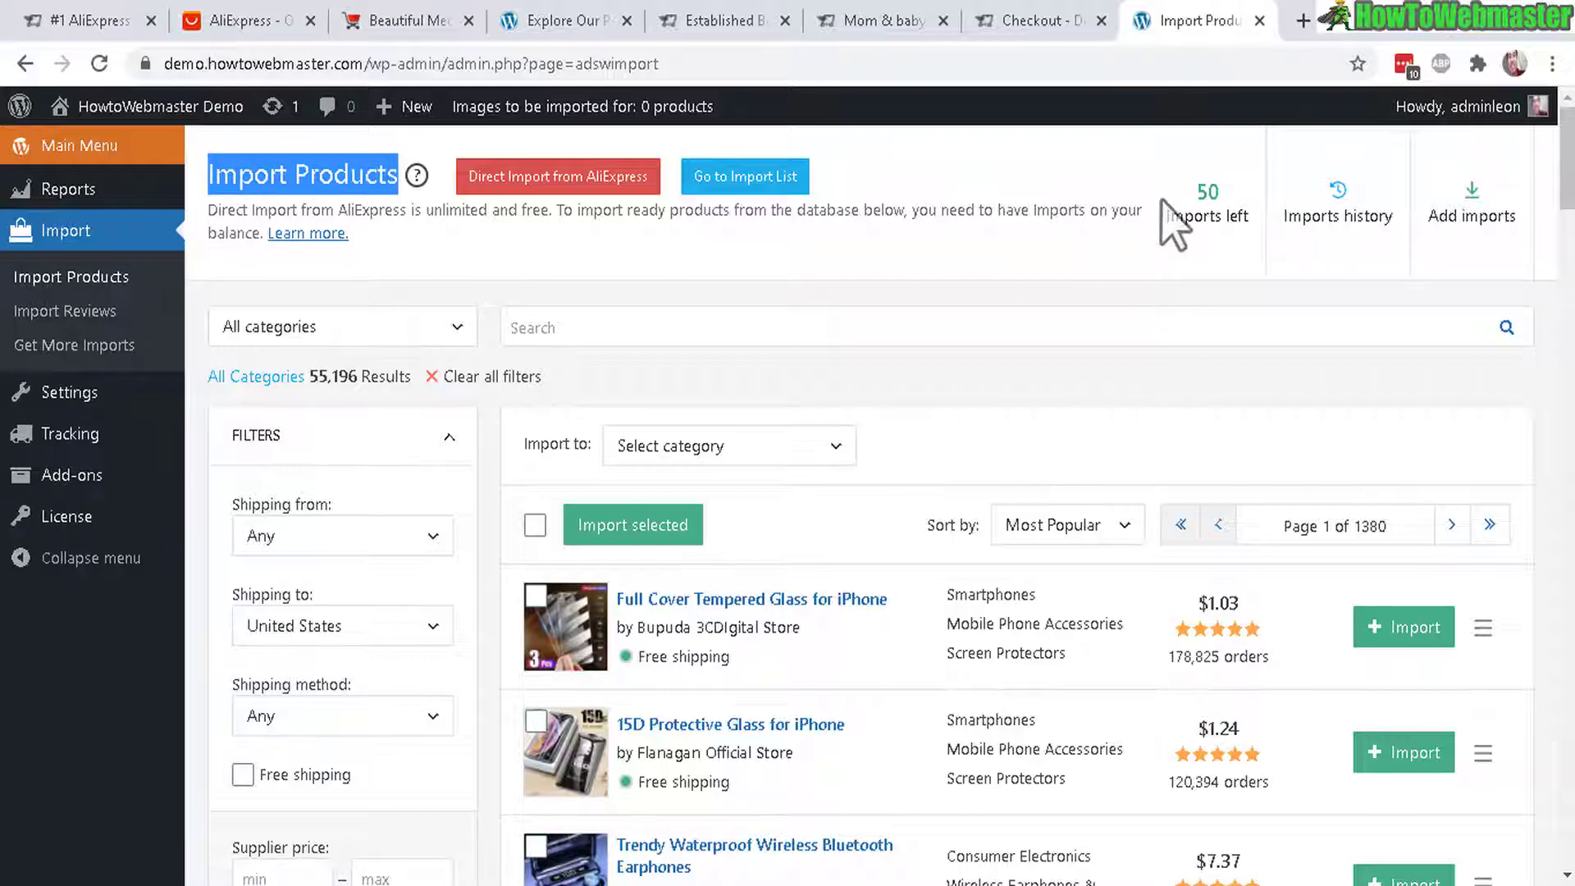
drag(1160, 199, 1257, 228)
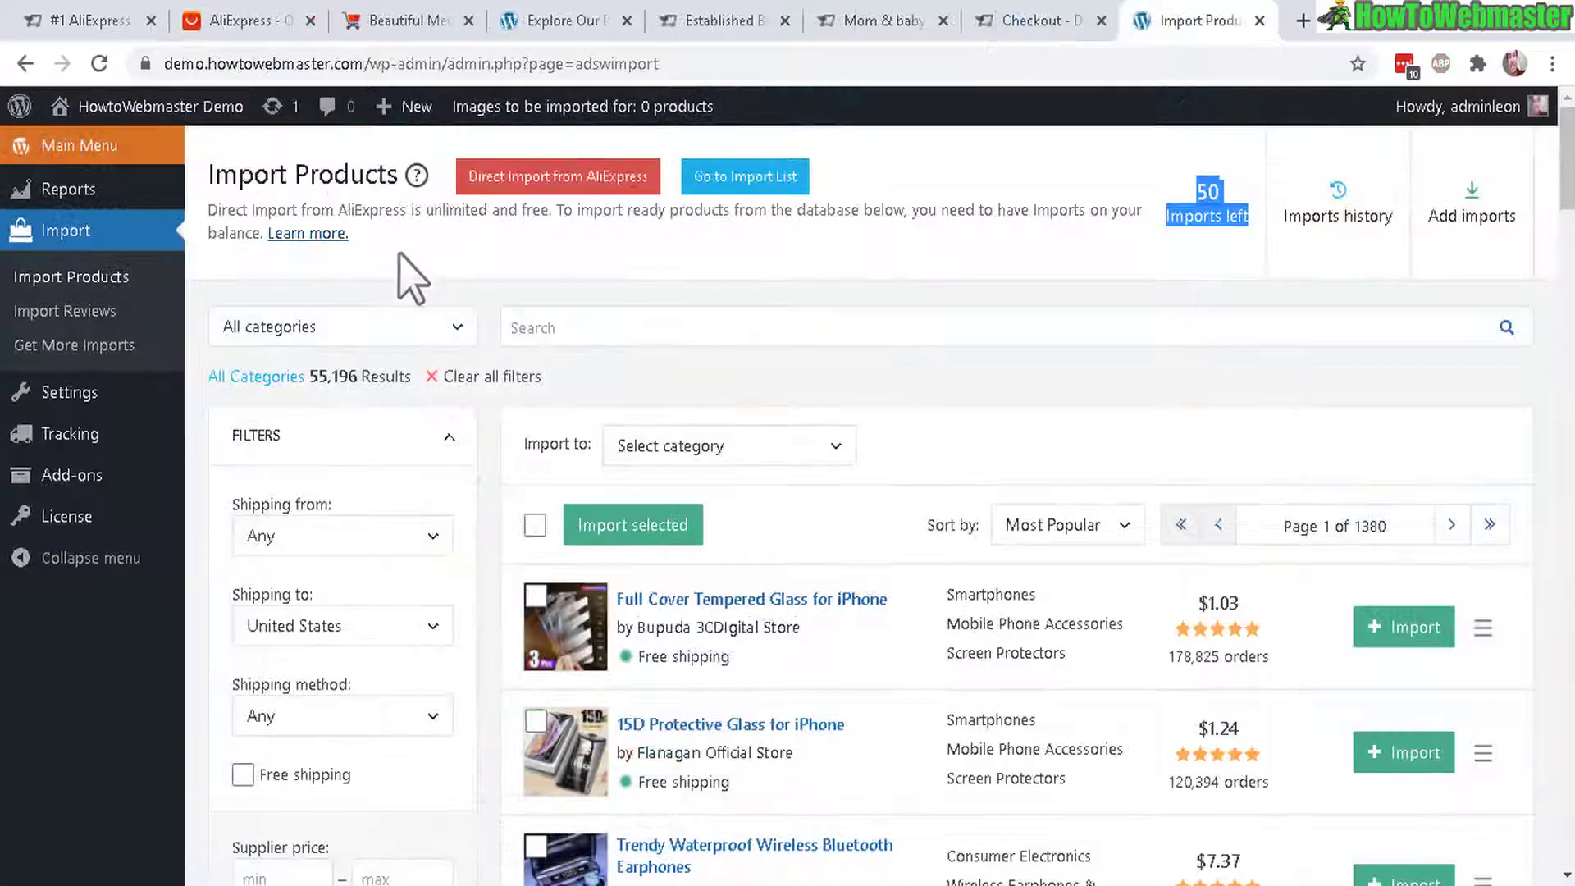
Review the Get More Imports pricing page and its $29–$199 packages, then close that tab.
click(72, 348)
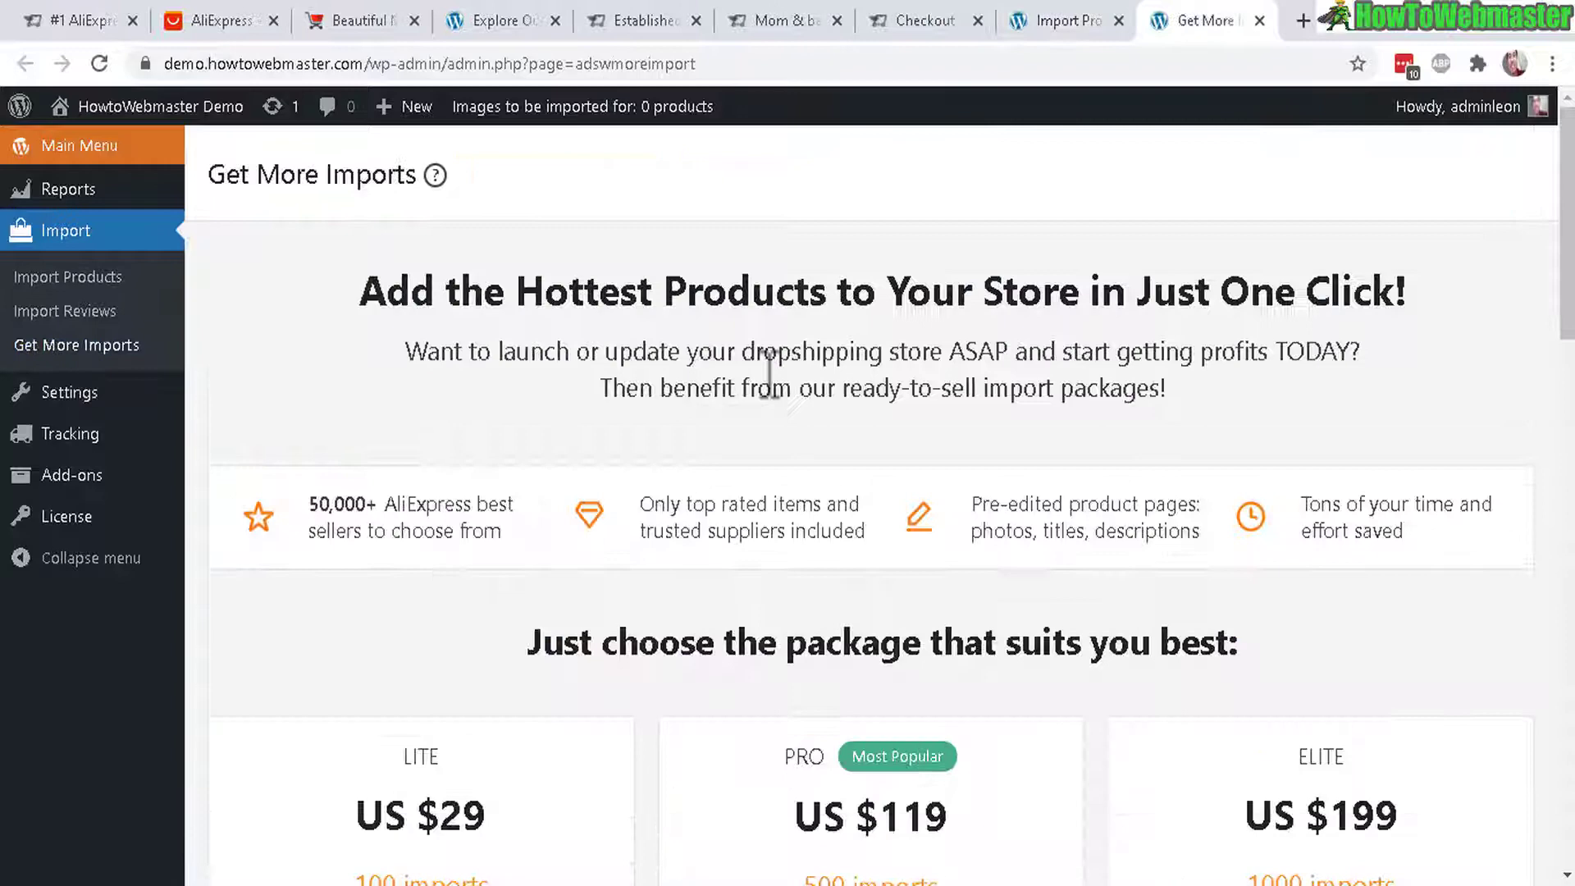
scroll(756, 351, down, 3)
scroll(574, 140, up, 3)
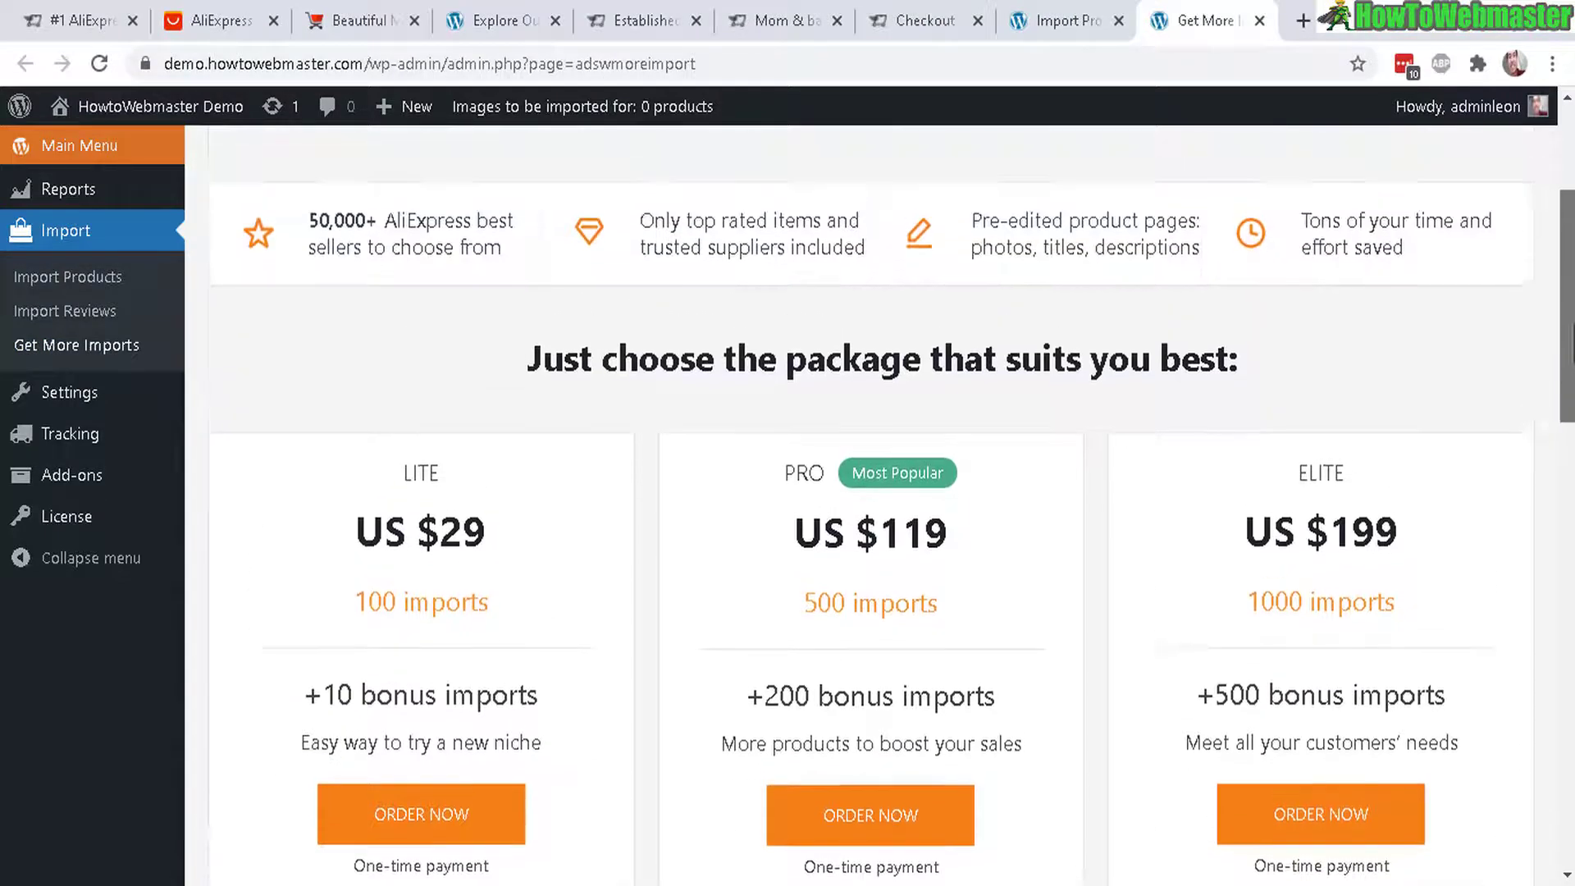
drag(518, 141, 1207, 167)
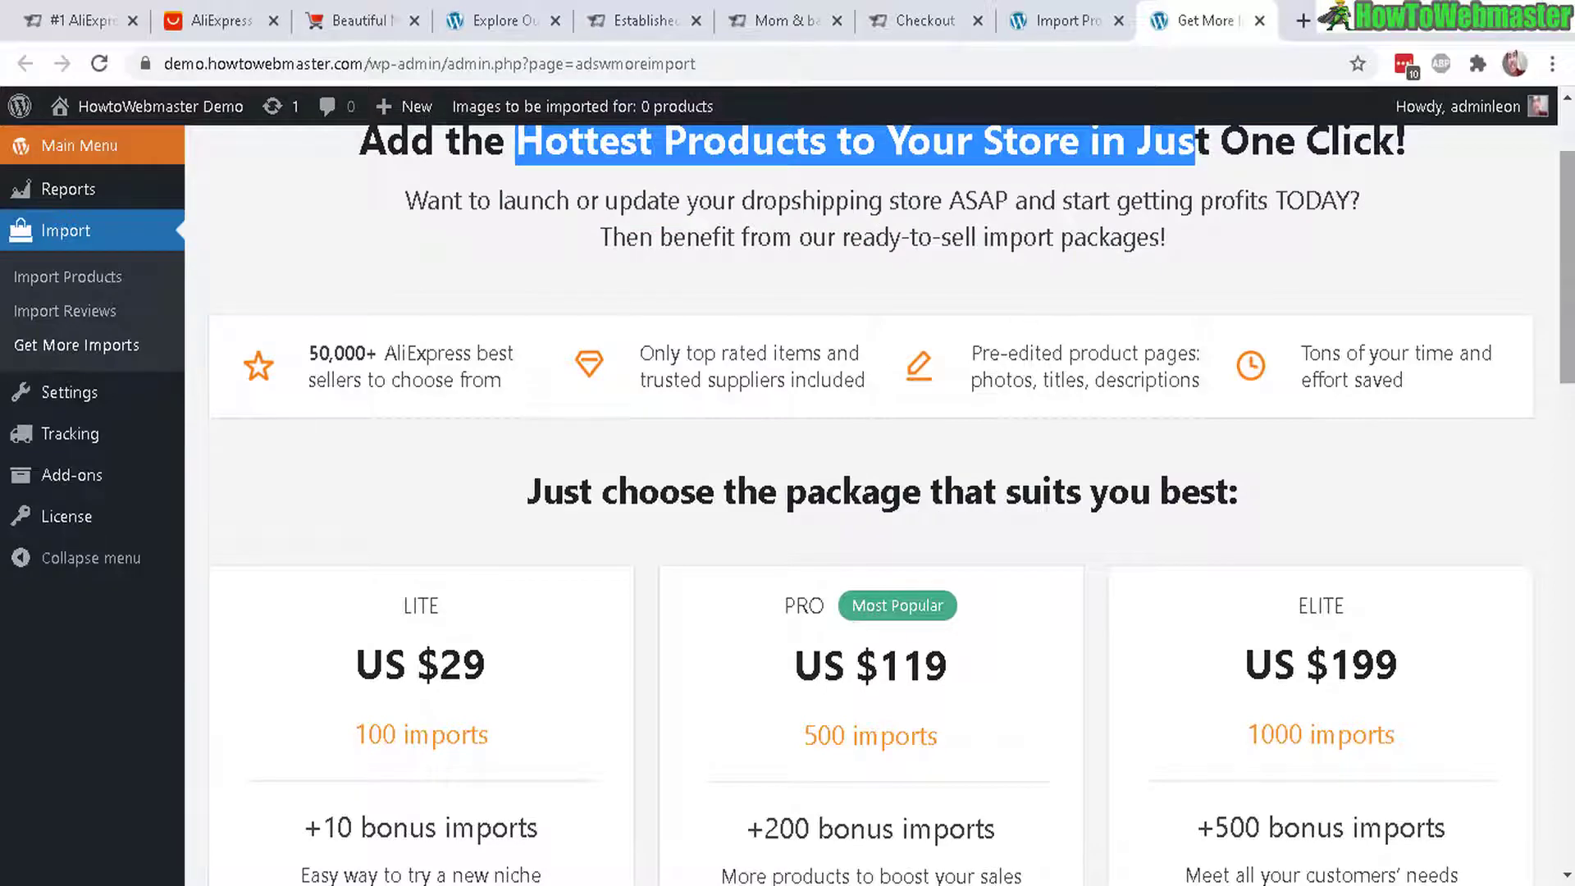
scroll(1027, 376, down, 3)
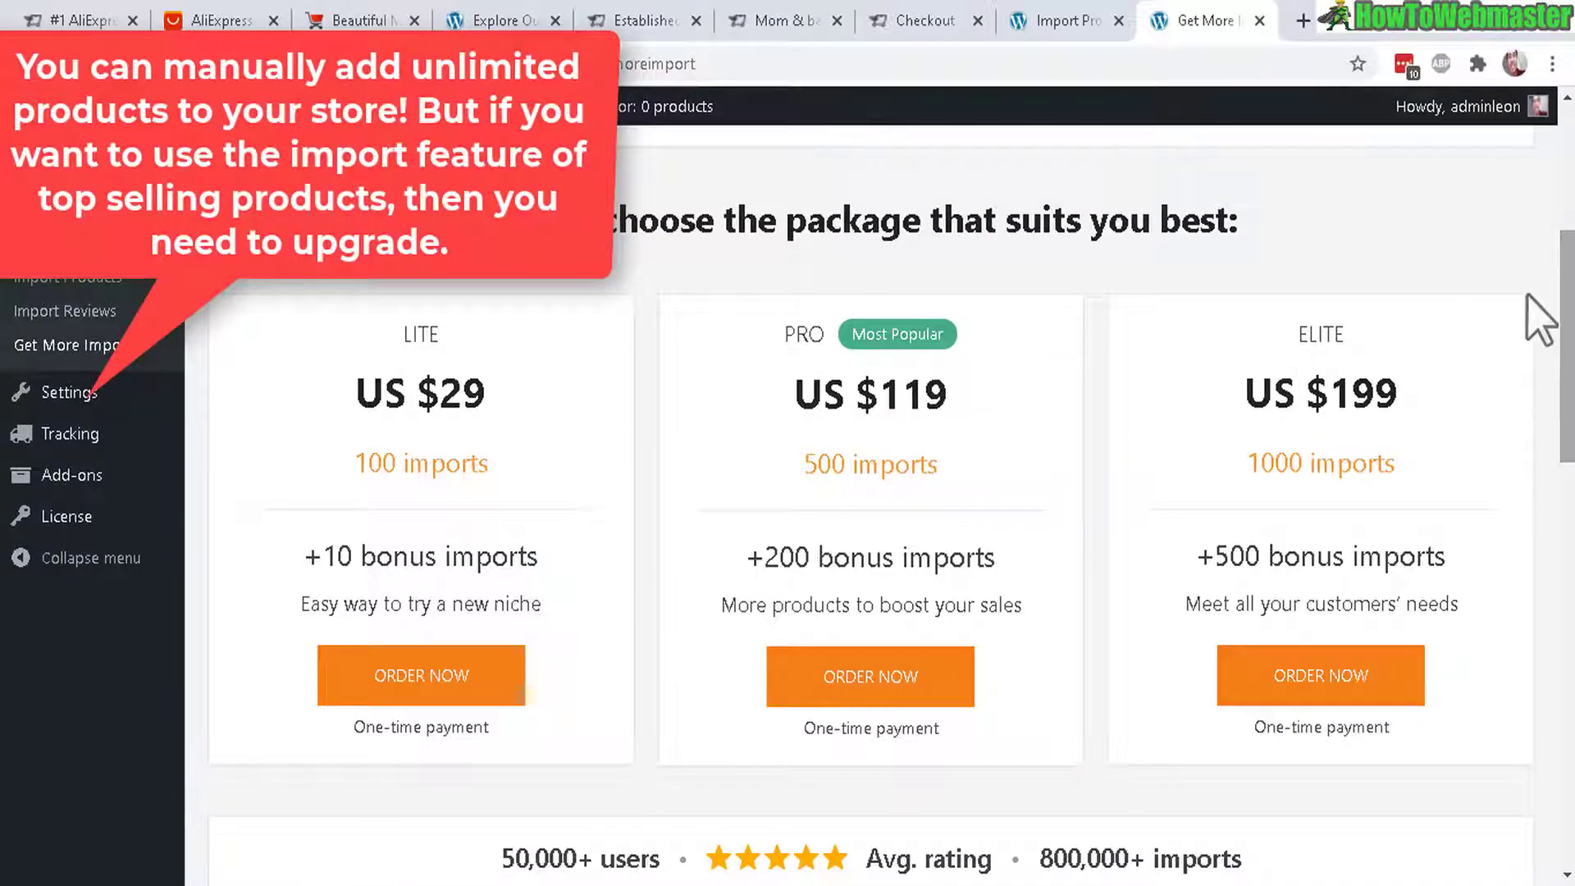
click(1259, 20)
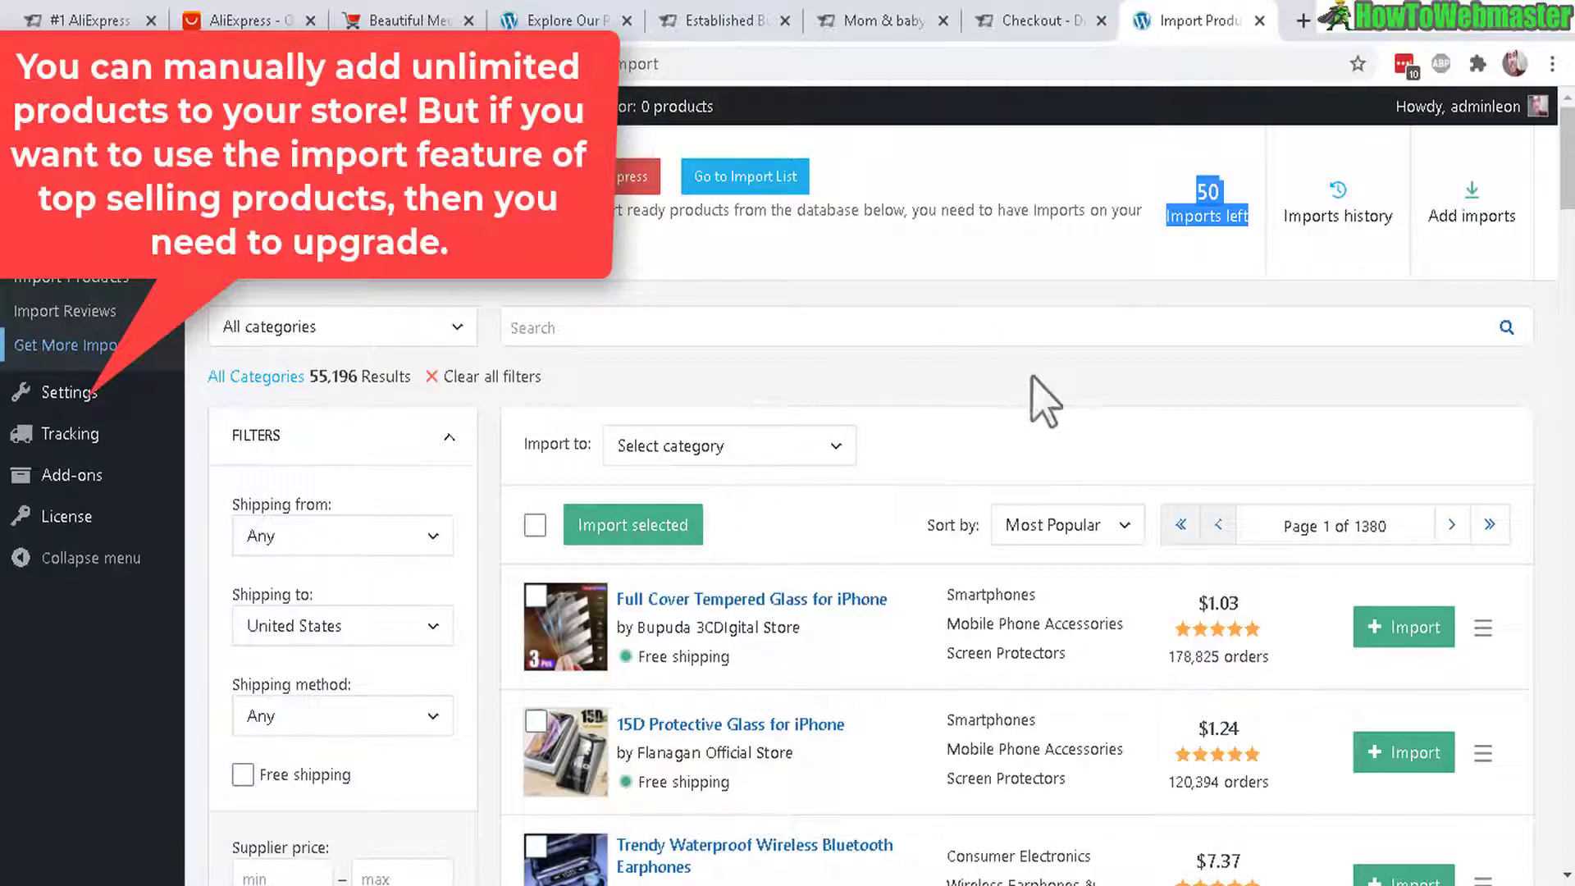
Highlight the remaining imports count and check the import category list without choosing one.
click(1205, 217)
drag(1204, 195, 1228, 209)
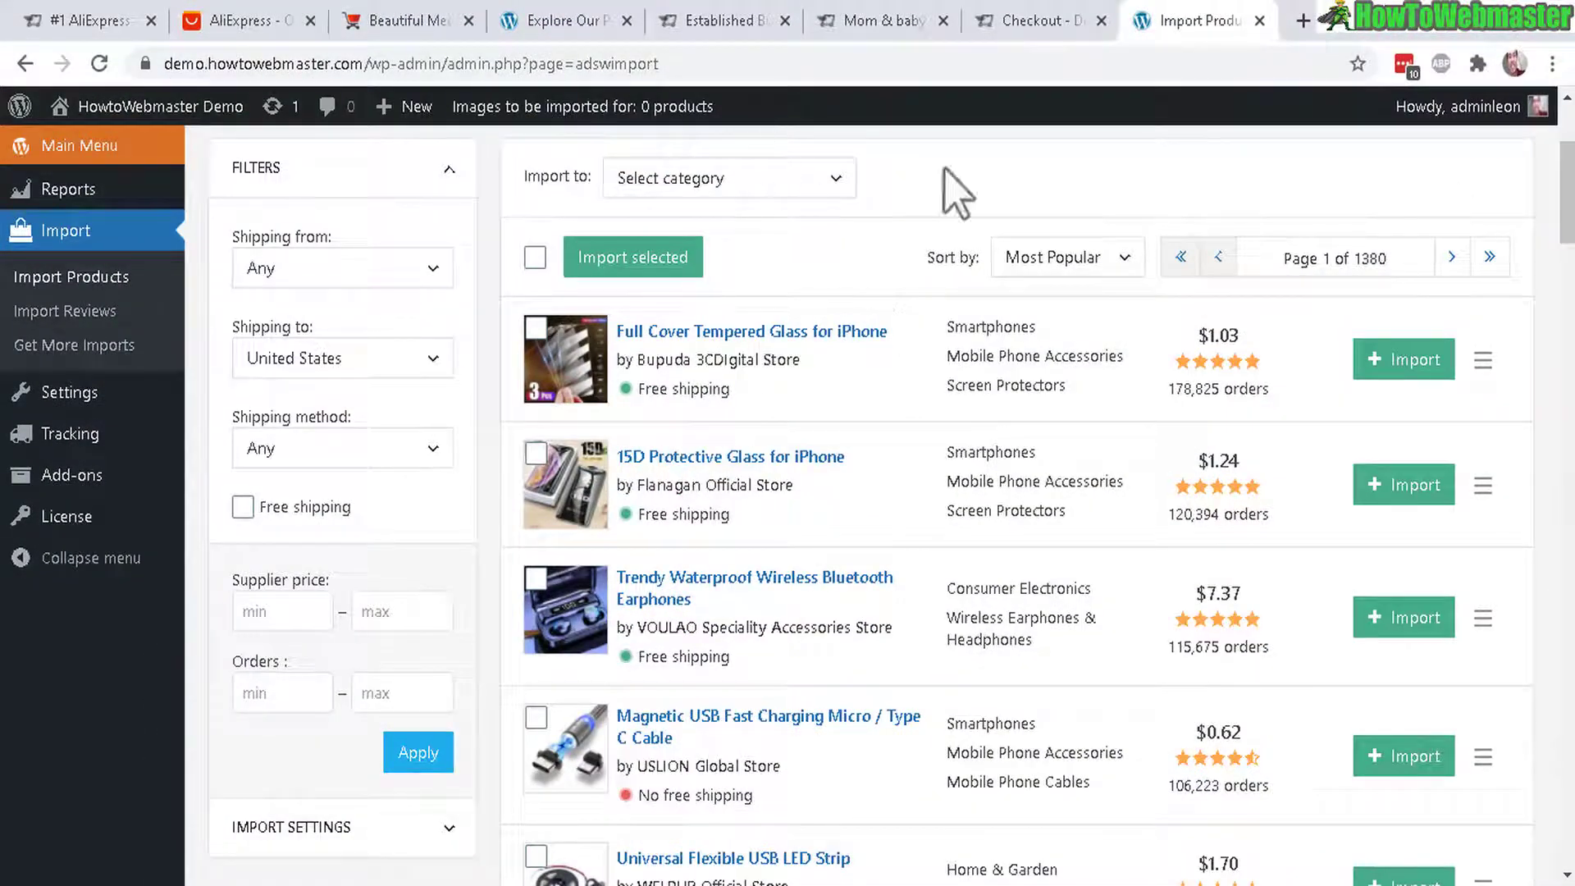
scroll(1017, 492, up, 2)
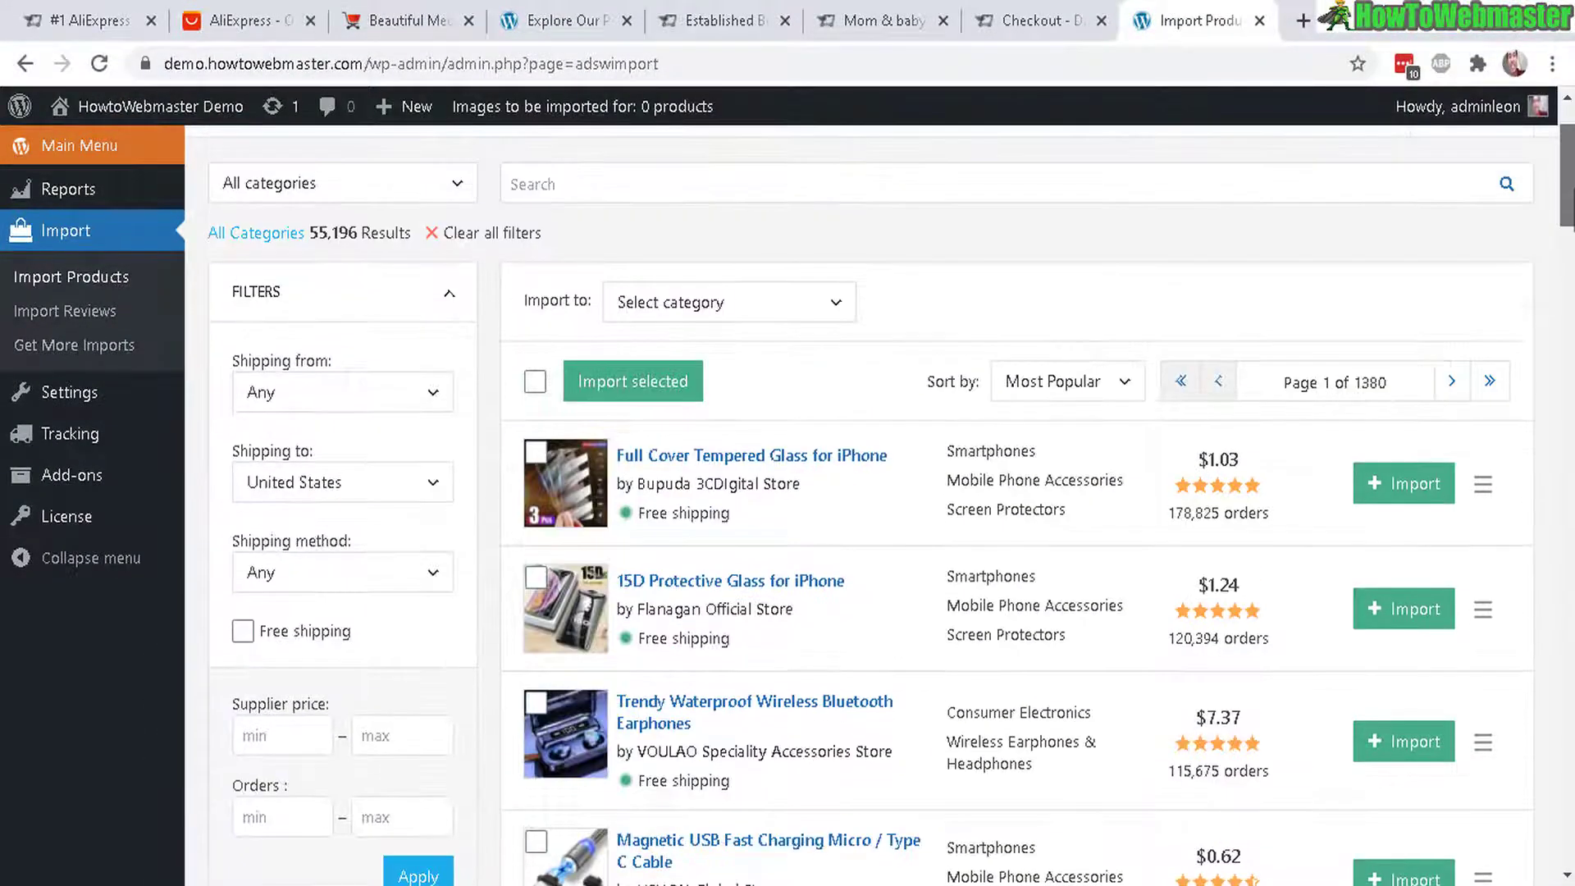
click(767, 307)
drag(848, 446, 850, 485)
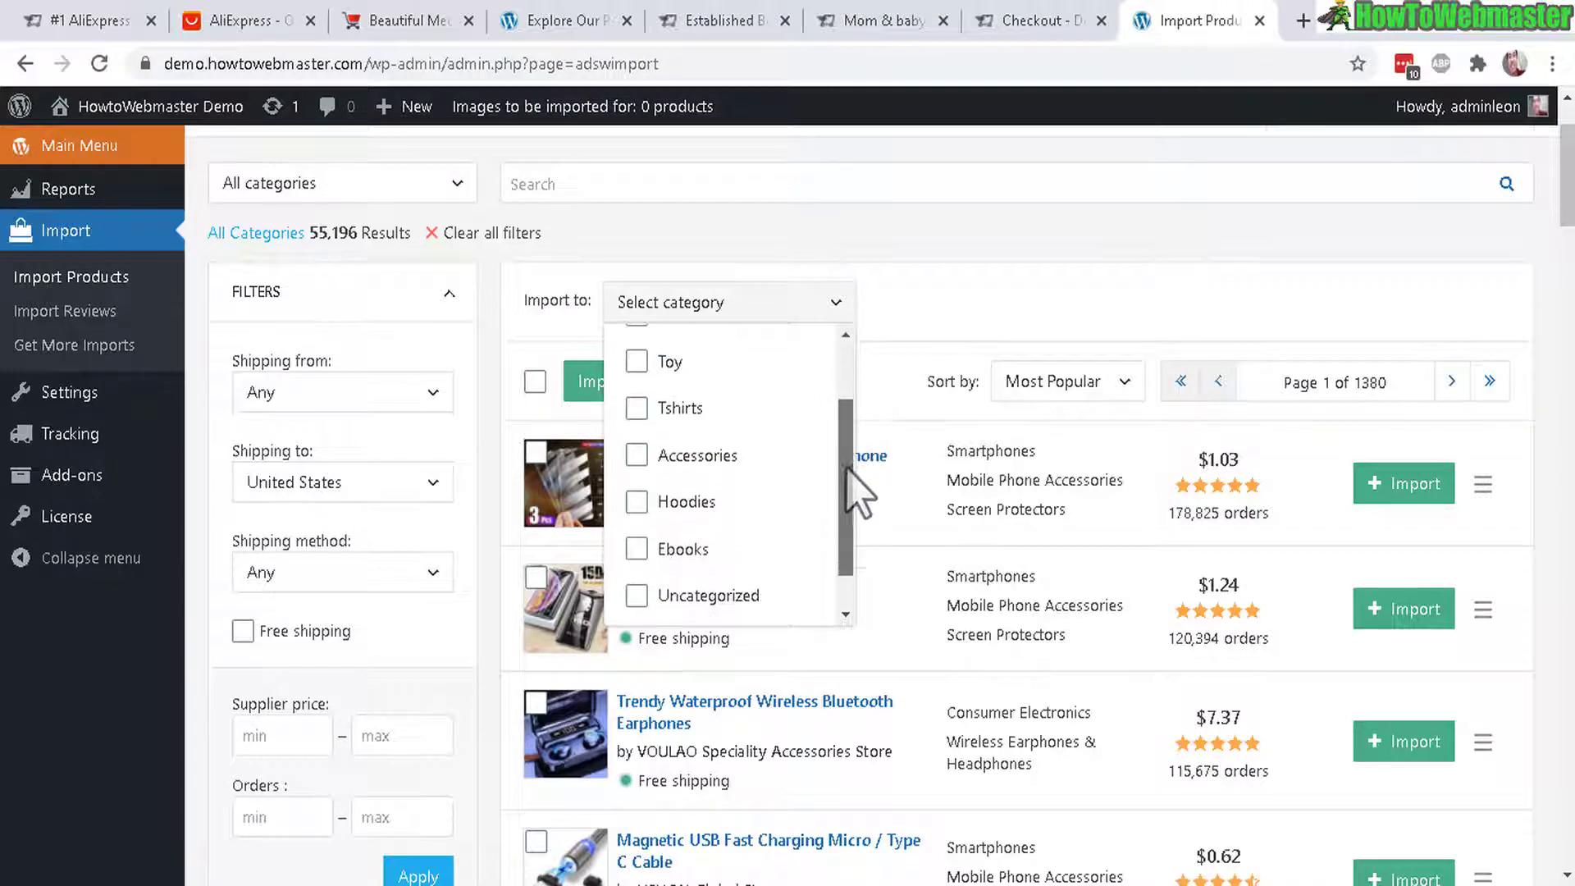
click(863, 418)
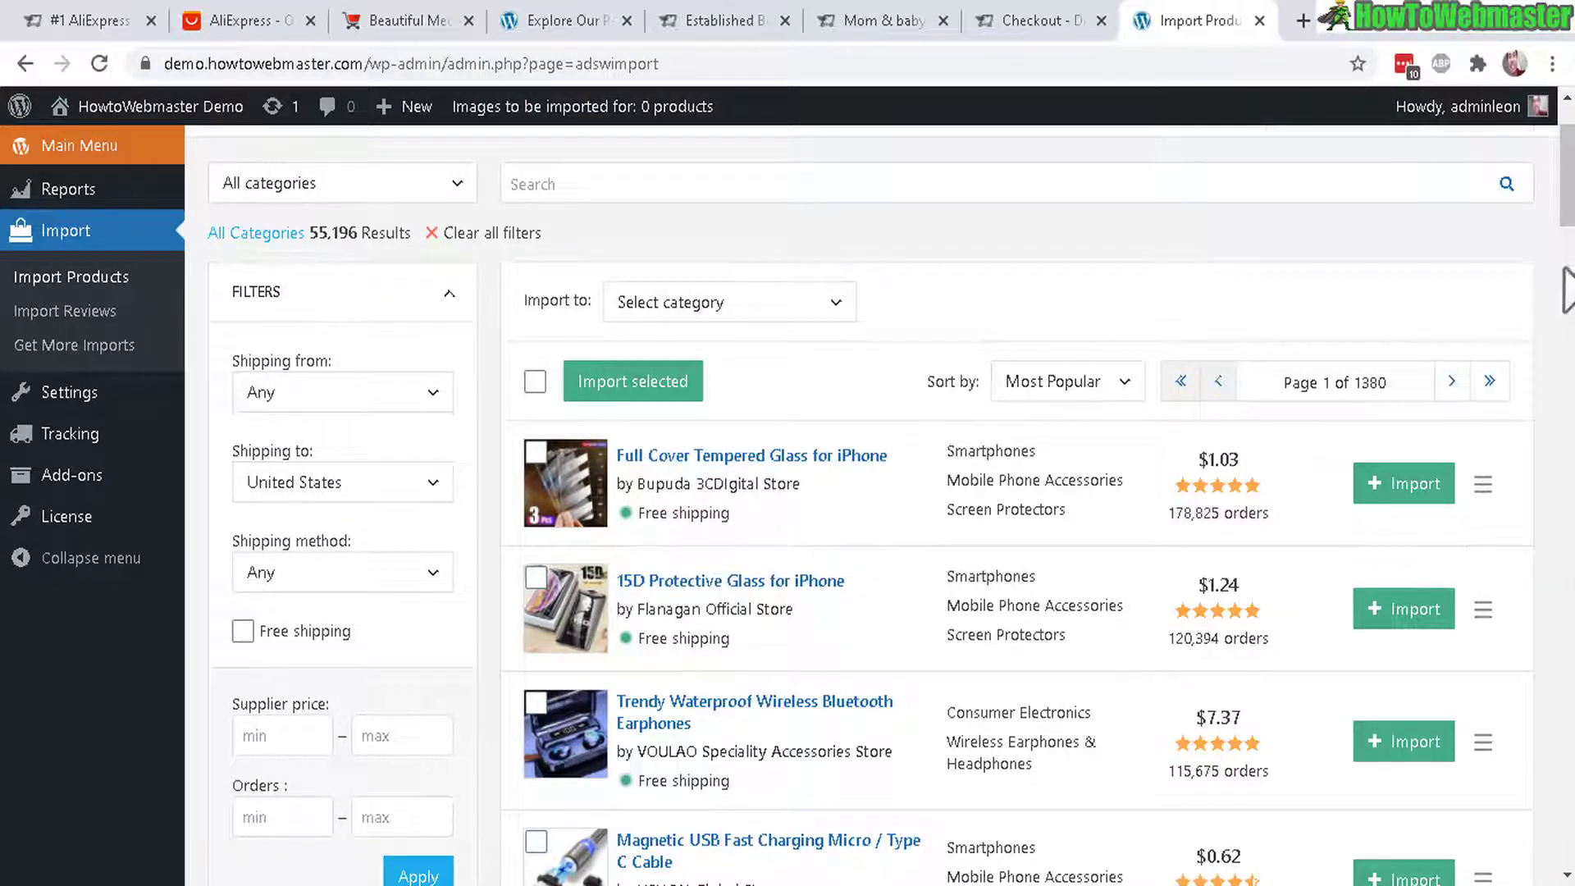
scroll(1565, 291, down, 2)
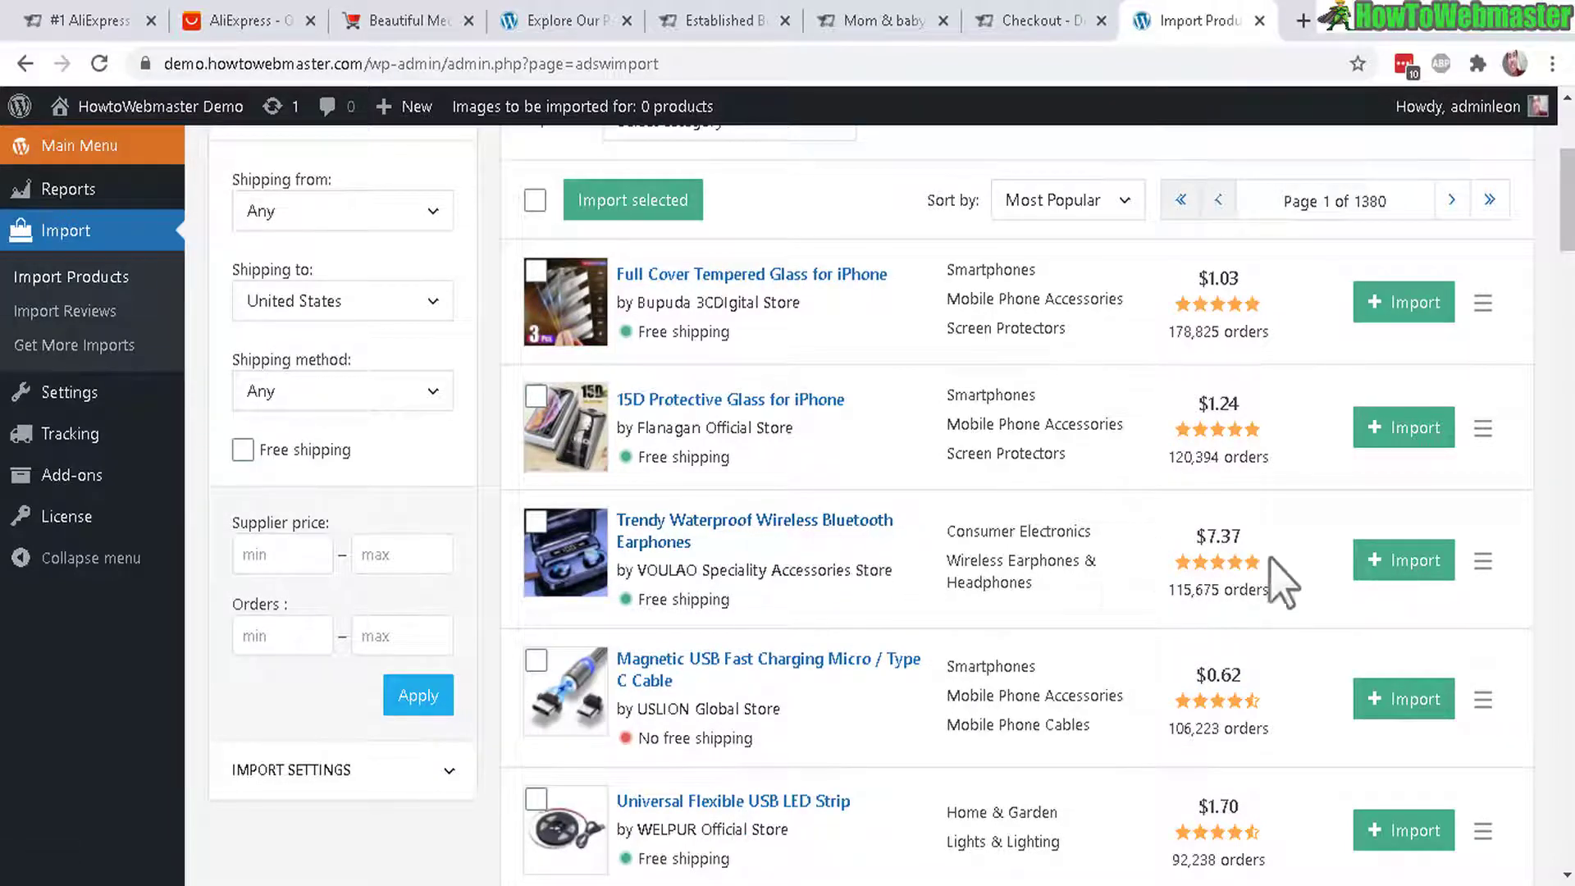
Import the Bluetooth earphones, then import both iPhone tempered-glass products together via Import selected (2).
click(1412, 562)
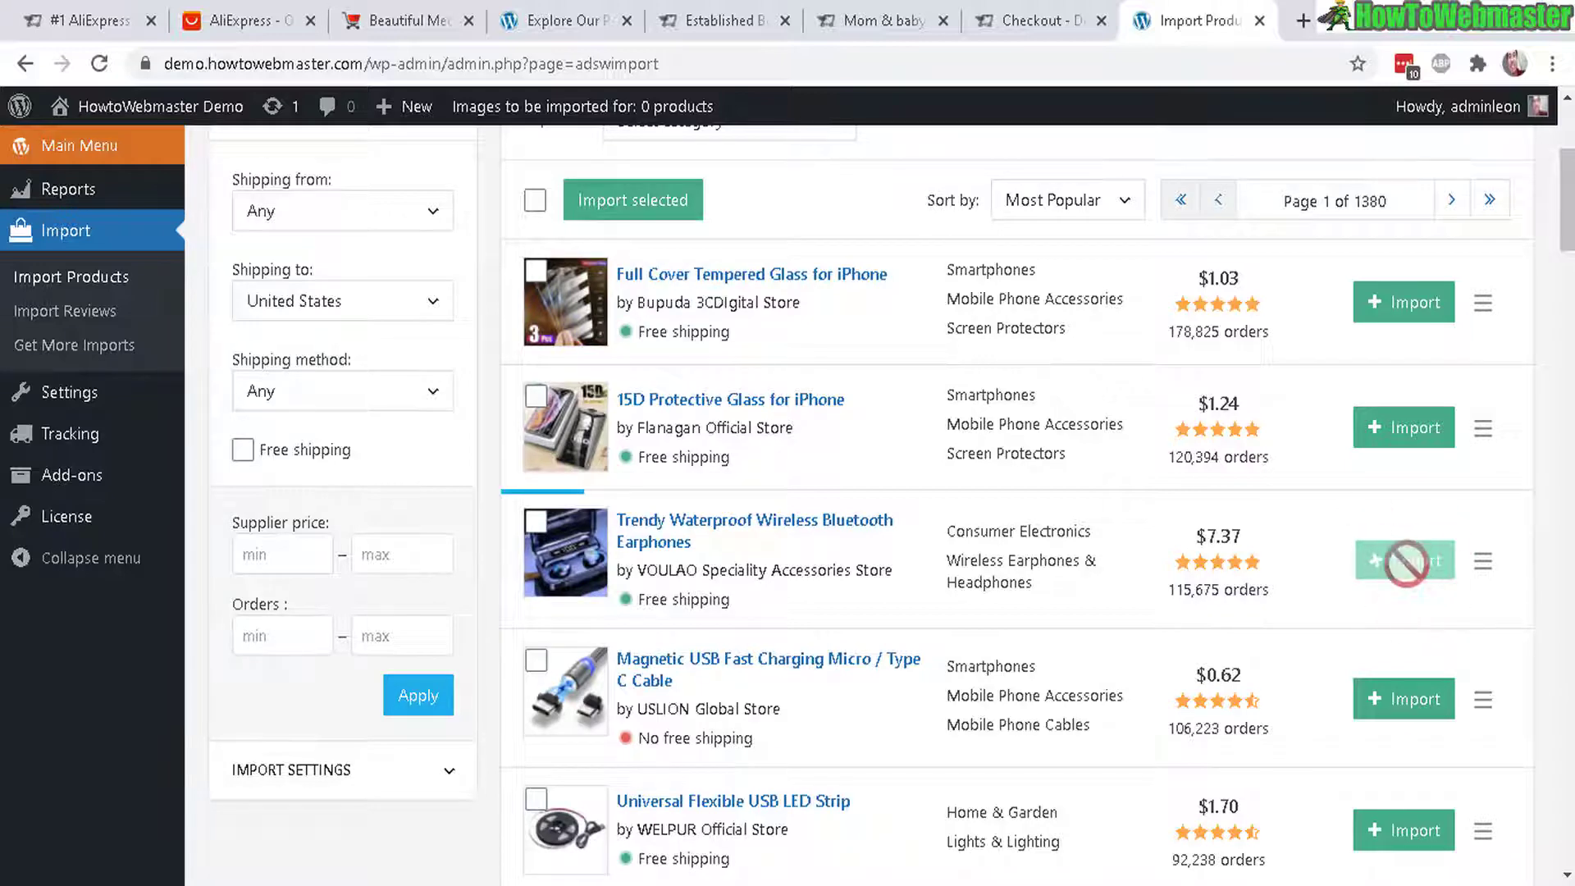
click(535, 270)
click(535, 396)
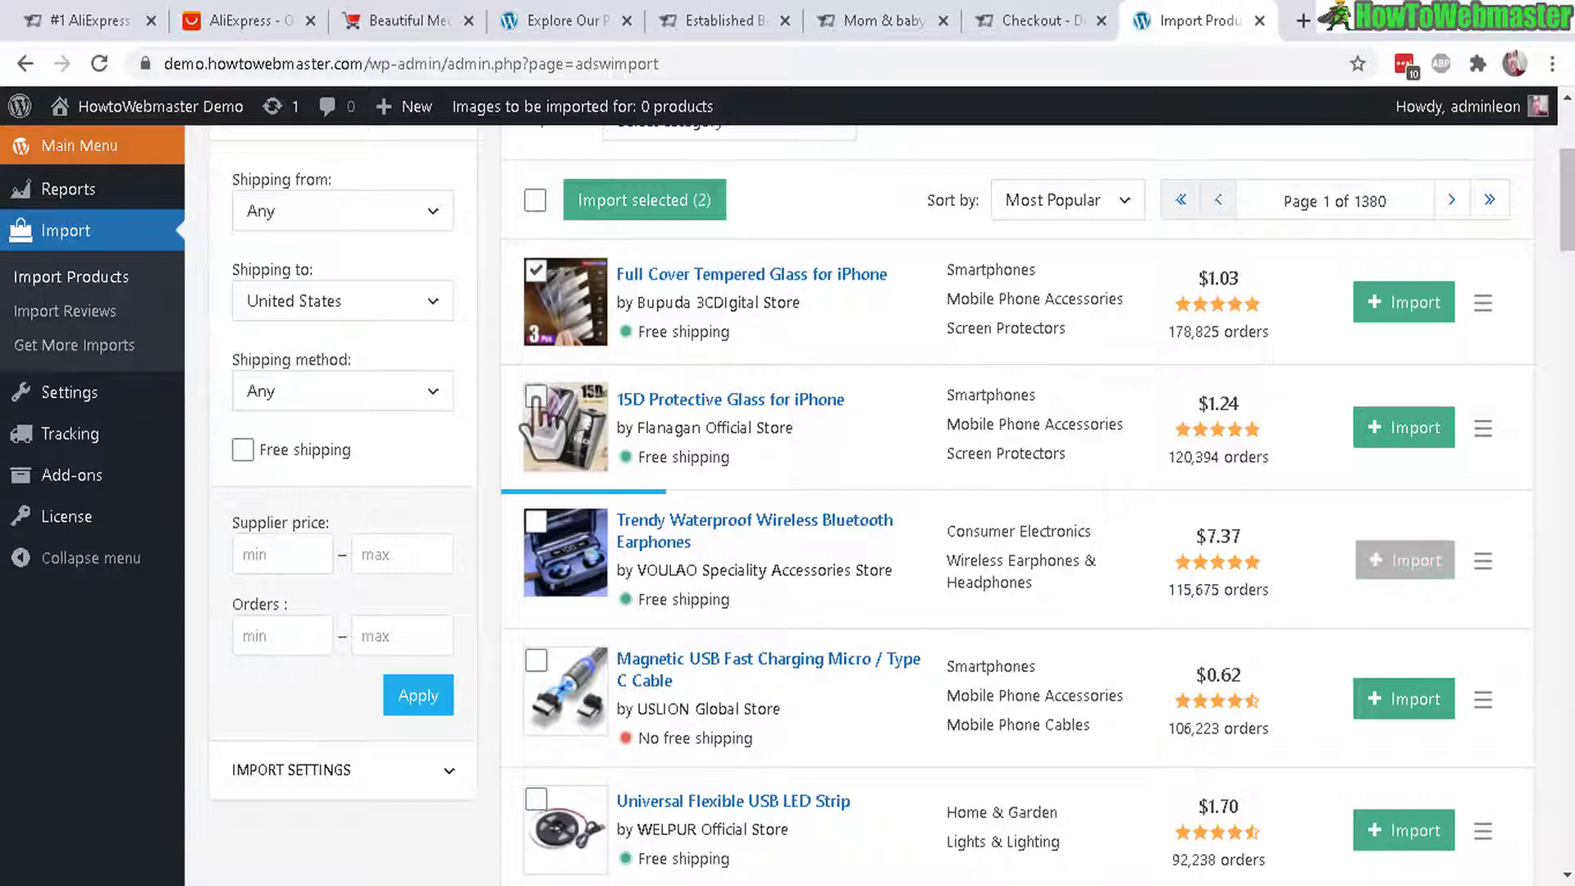
click(645, 204)
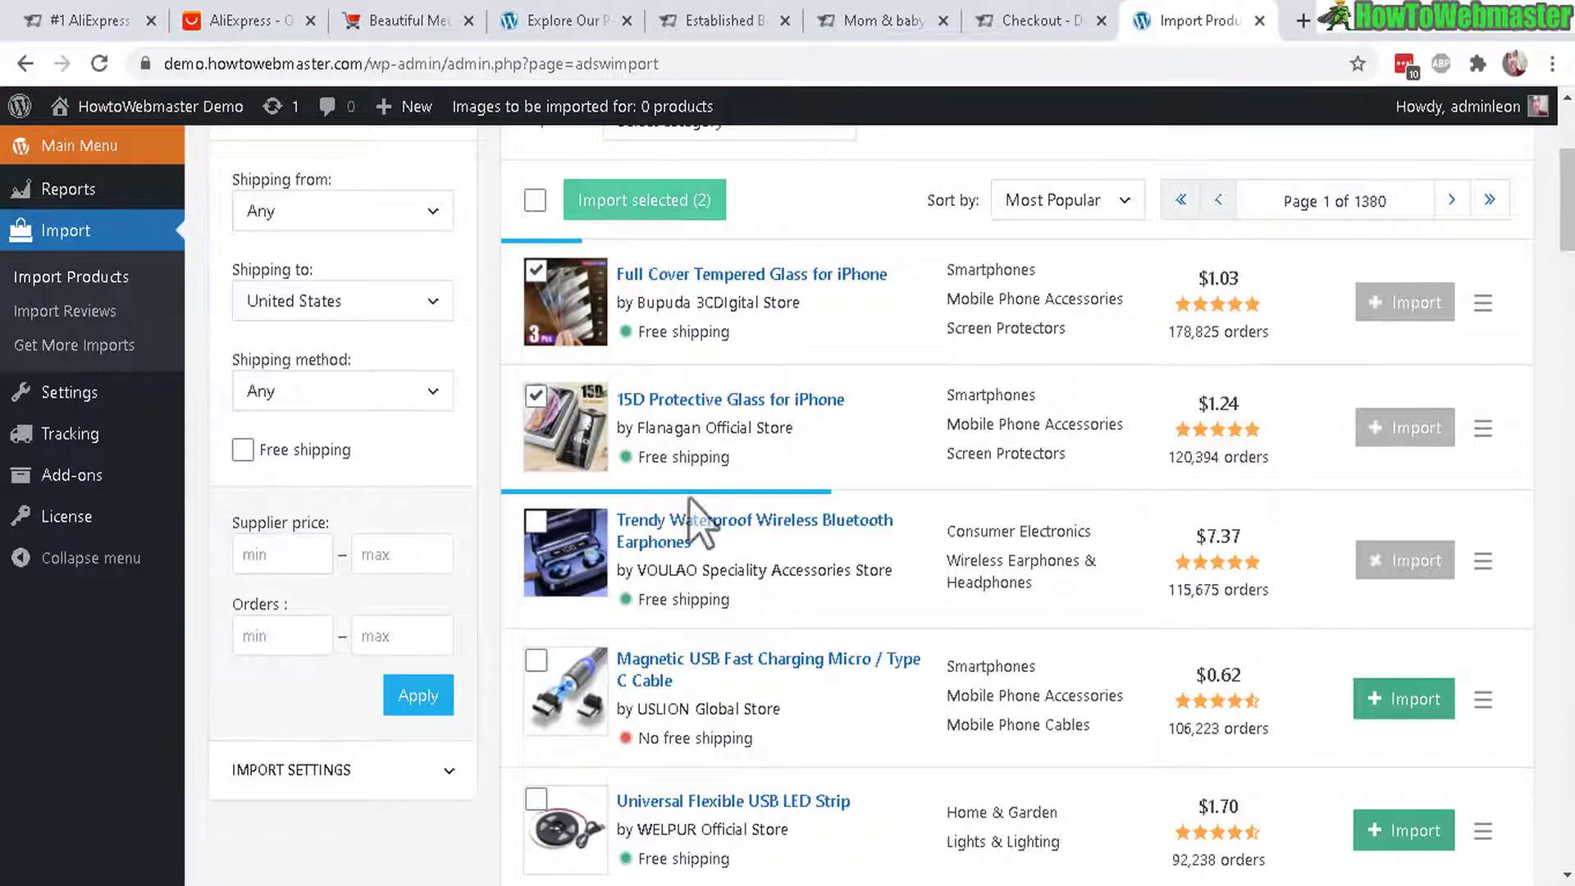
scroll(1066, 533, down, 3)
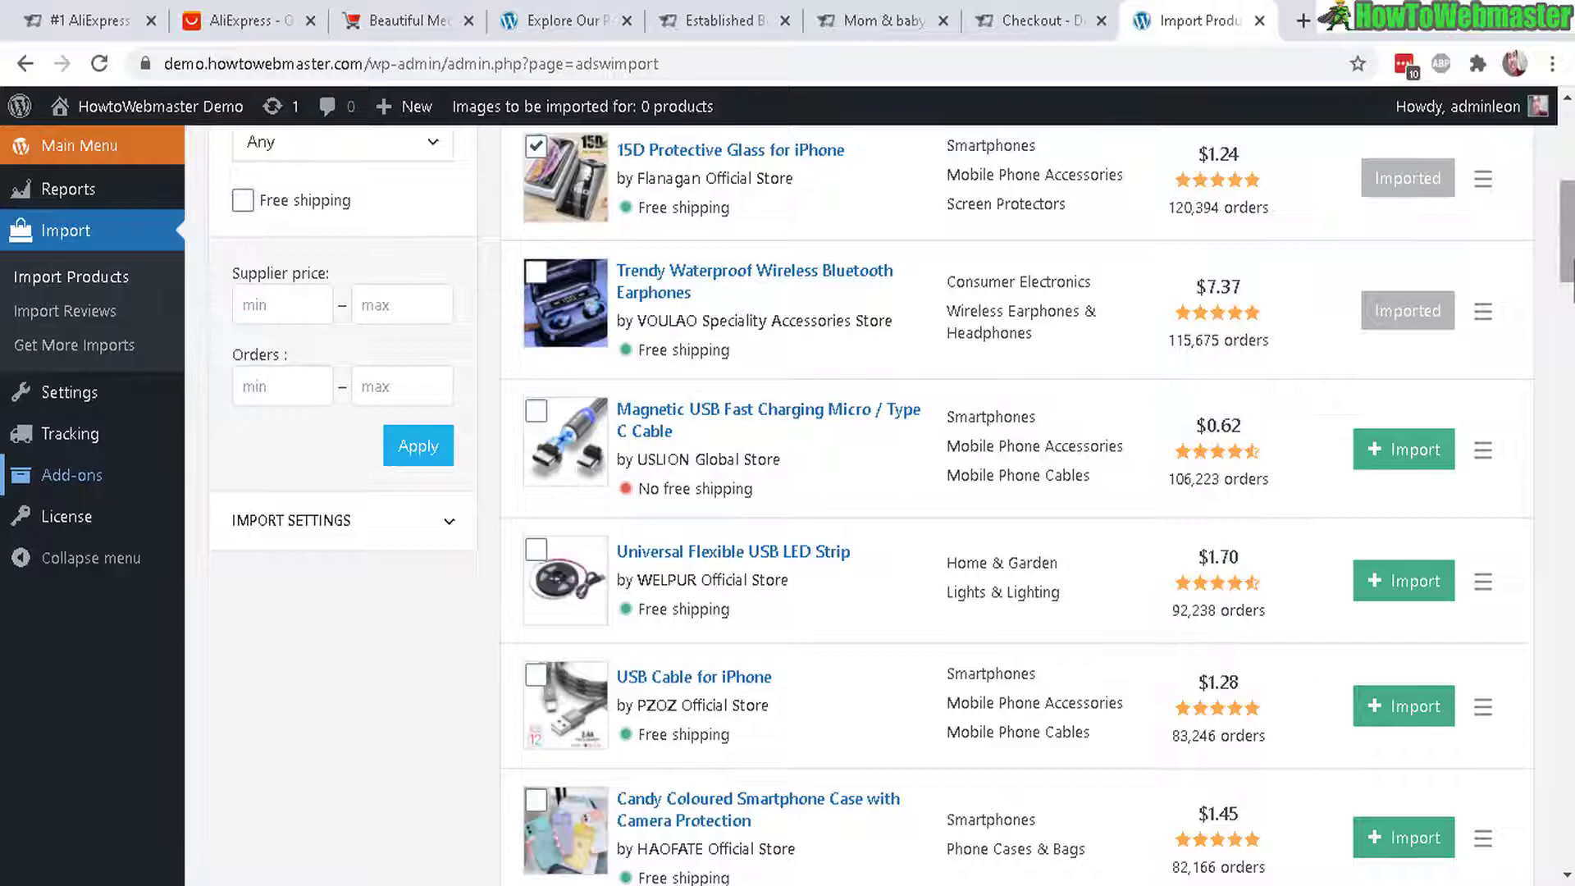
scroll(1017, 508, up, 4)
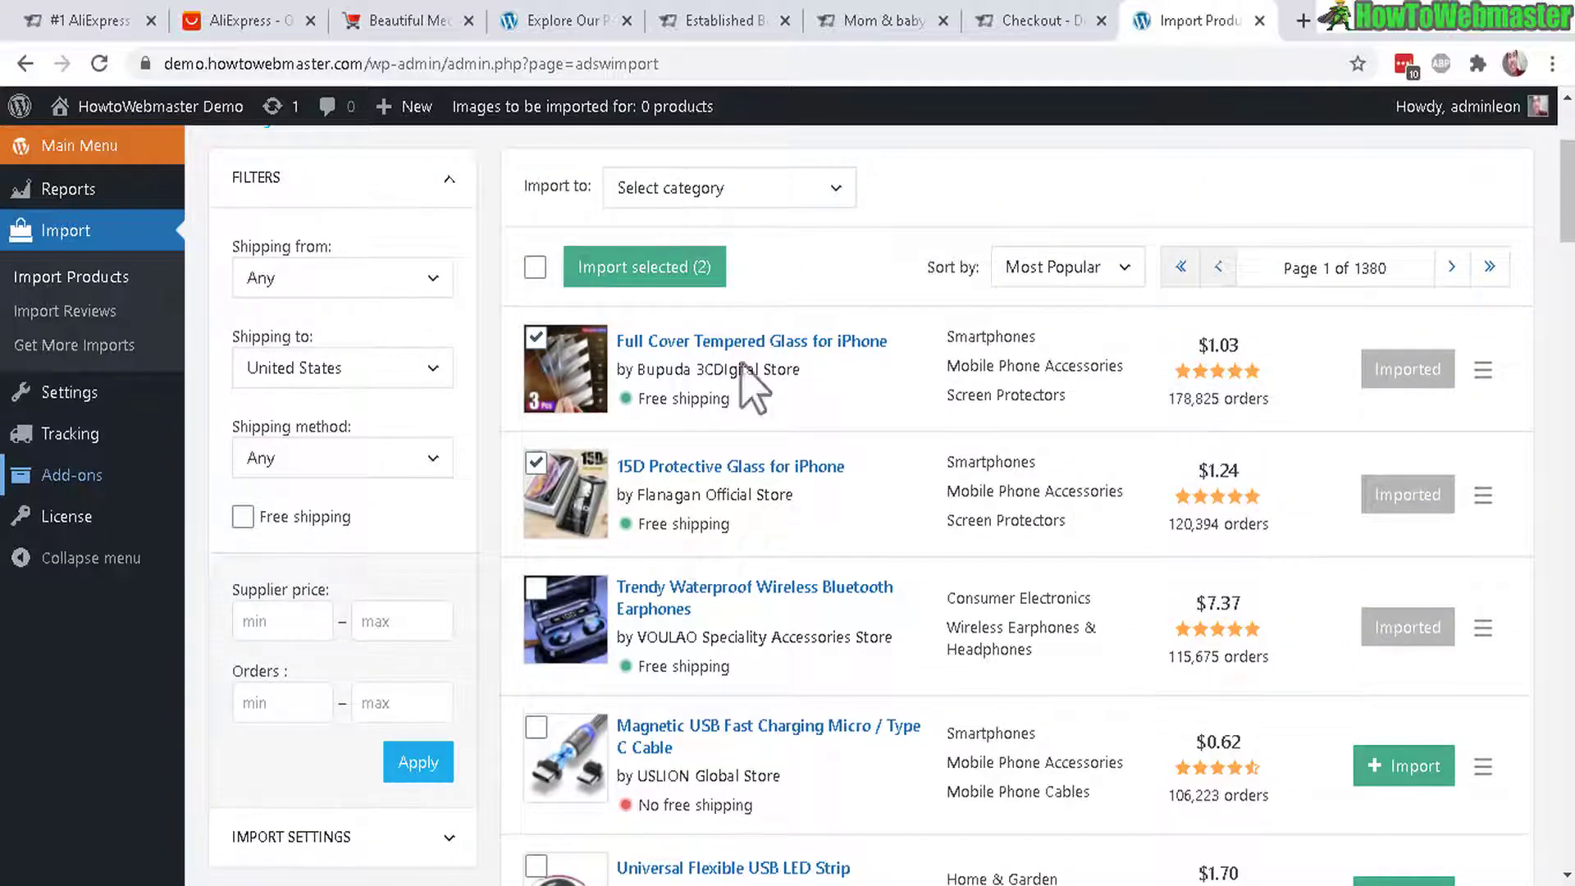
Show the details of the Full Cover Tempered Glass for iPhone product.
click(686, 339)
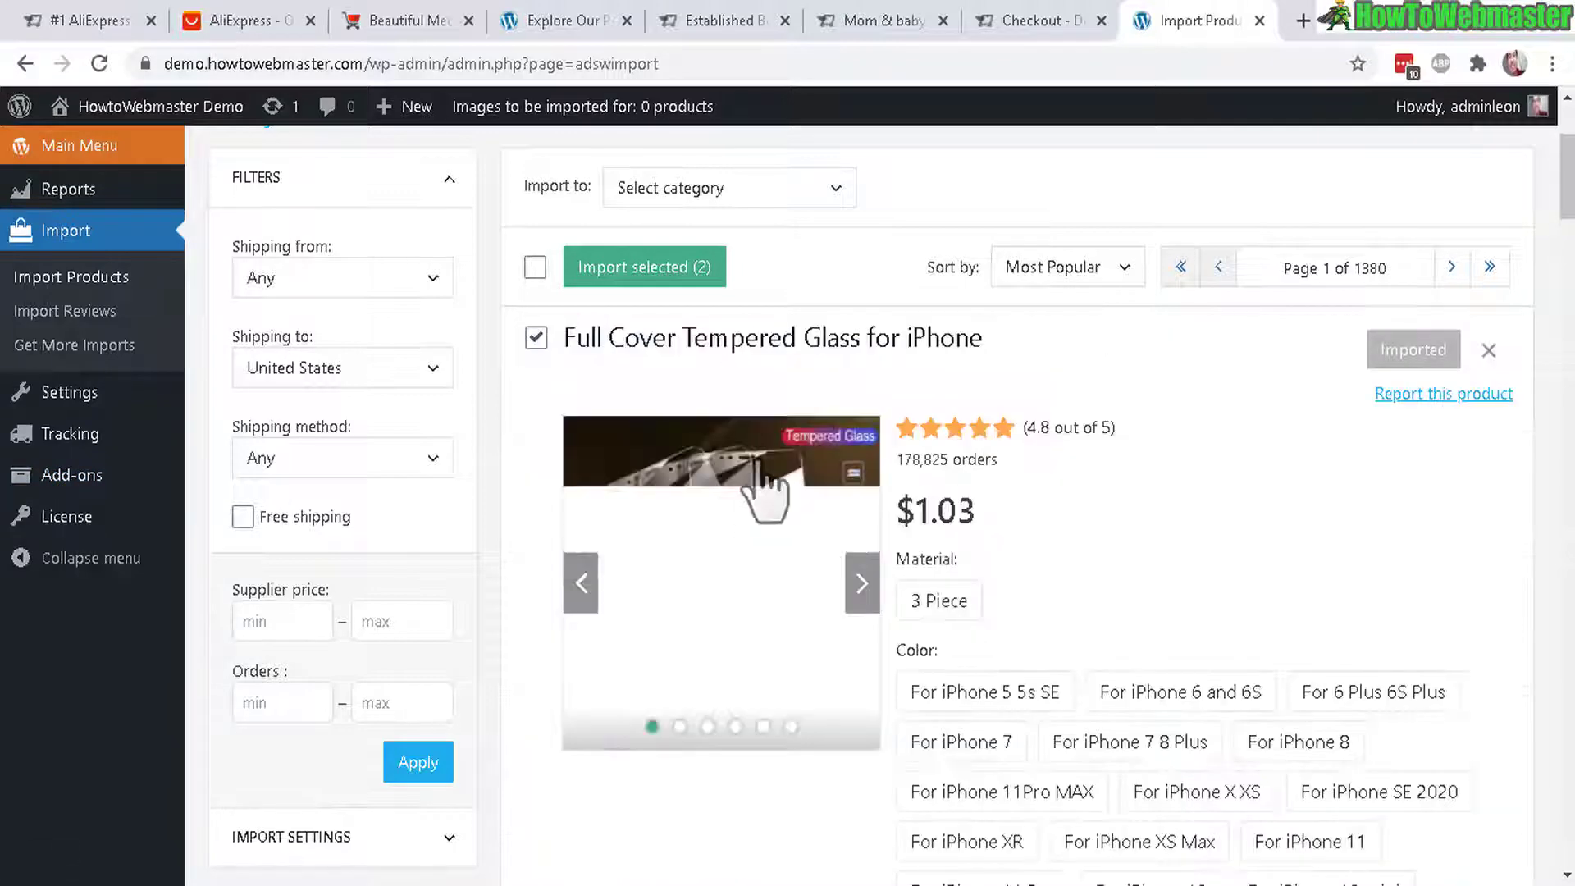
drag(1567, 201, 1565, 141)
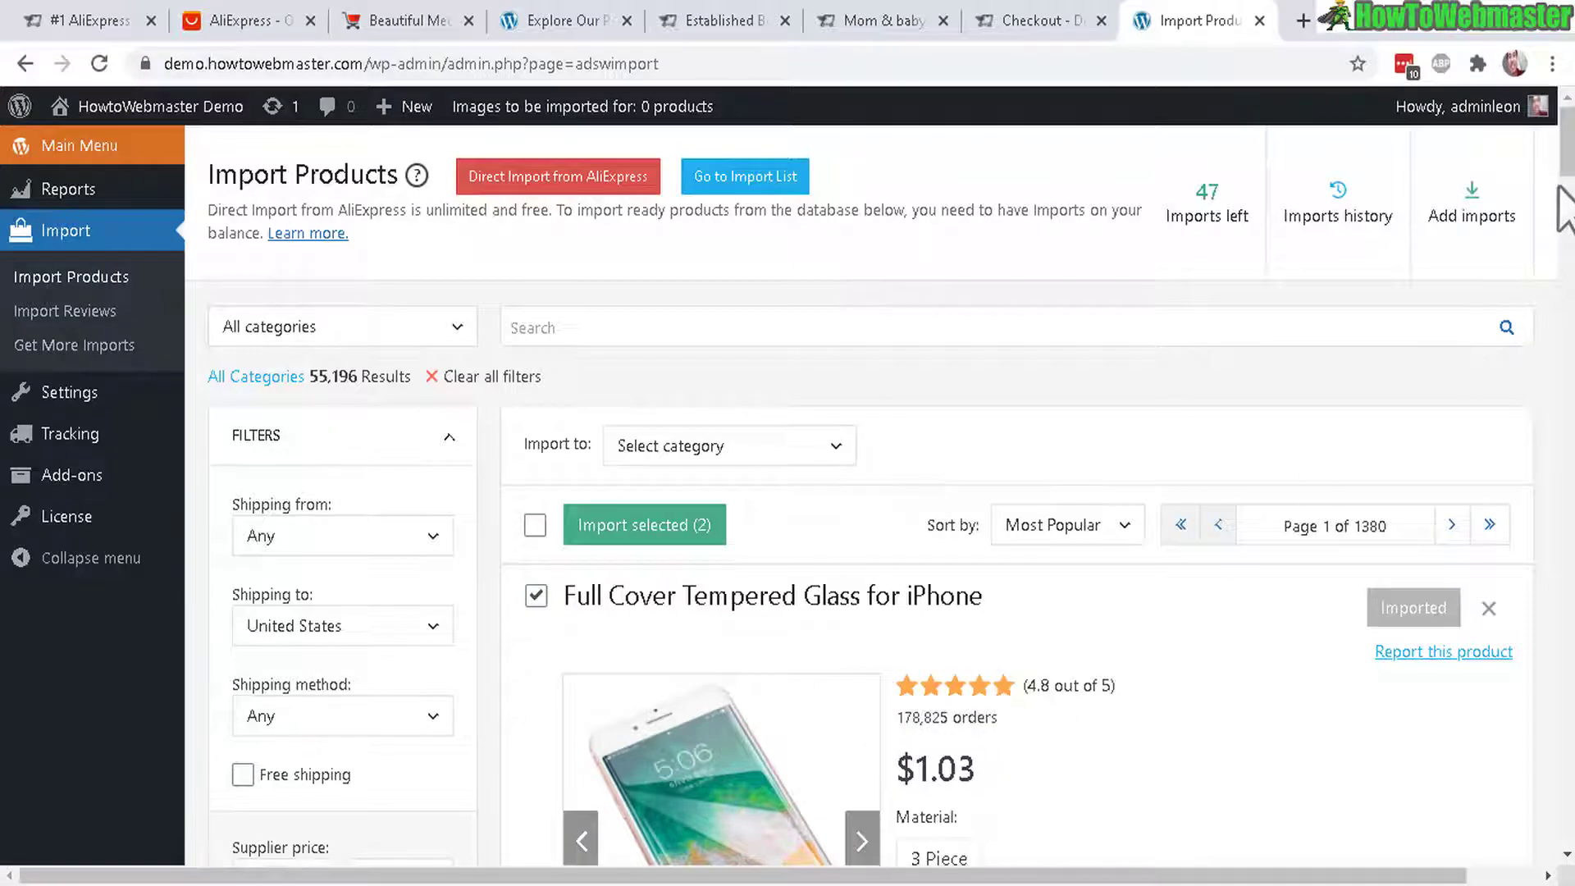
drag(1565, 156, 1568, 217)
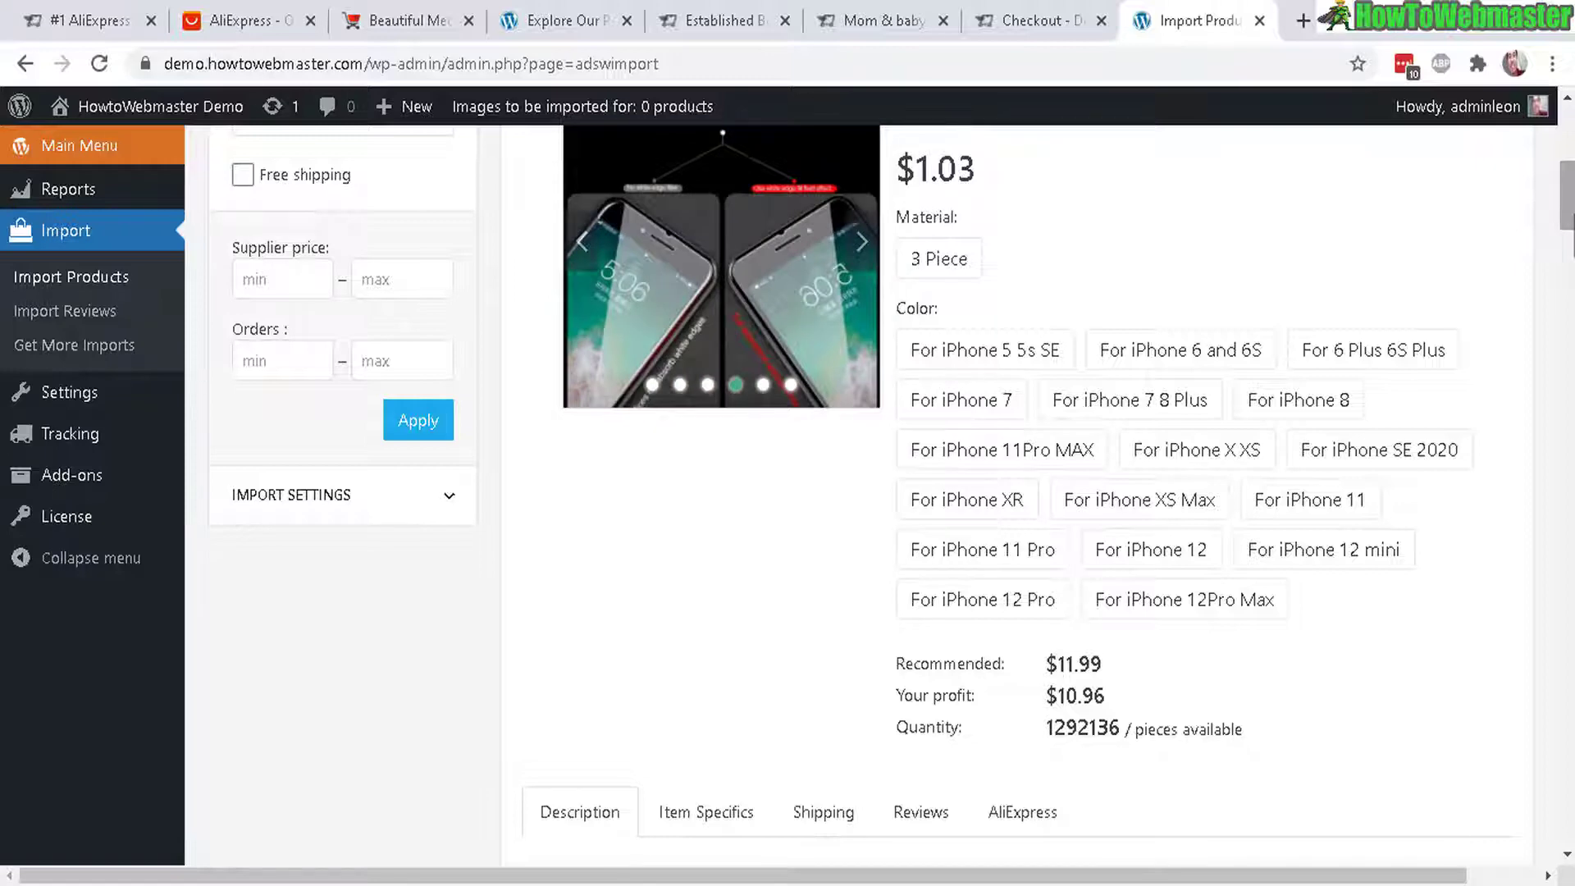
drag(1568, 195, 1568, 142)
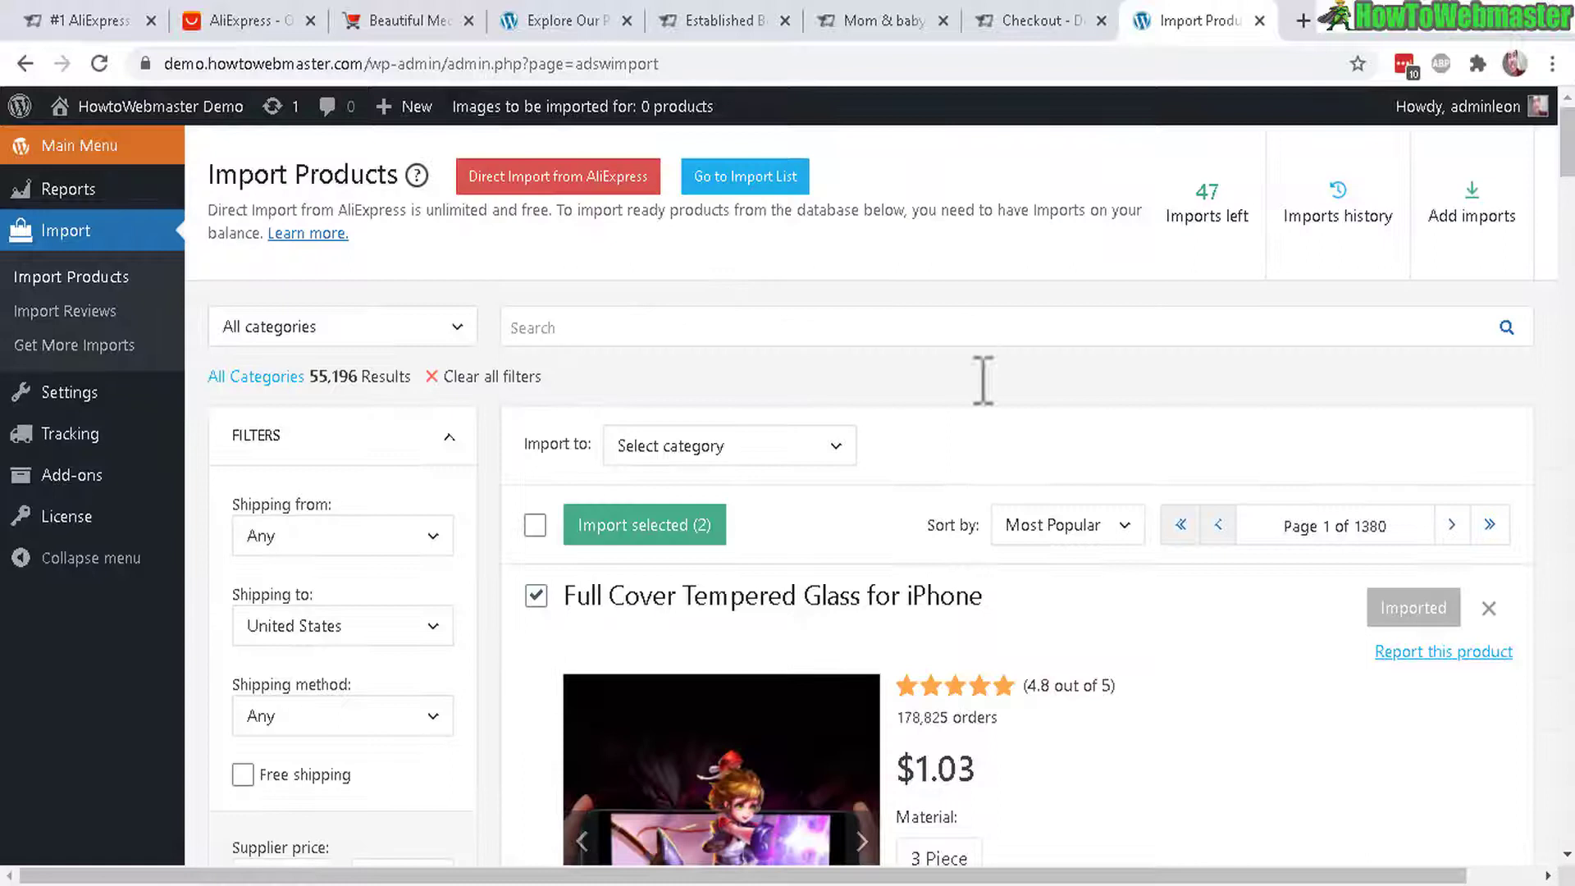
click(536, 595)
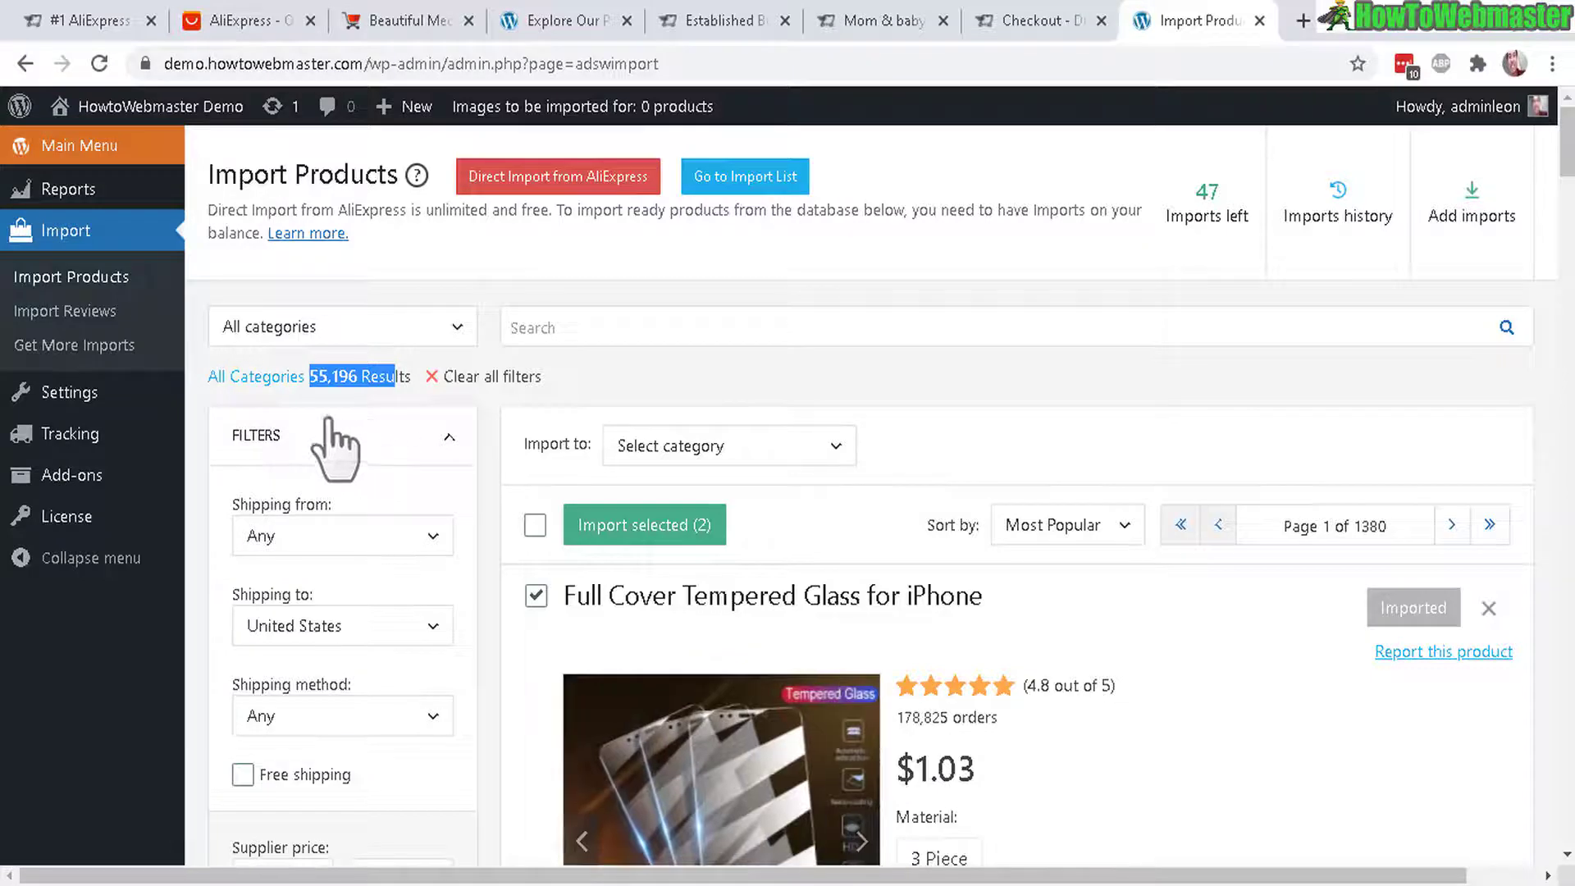
Import reviews for the Bluetooth earphones with 'Send reviews to draft' turned off.
click(88, 318)
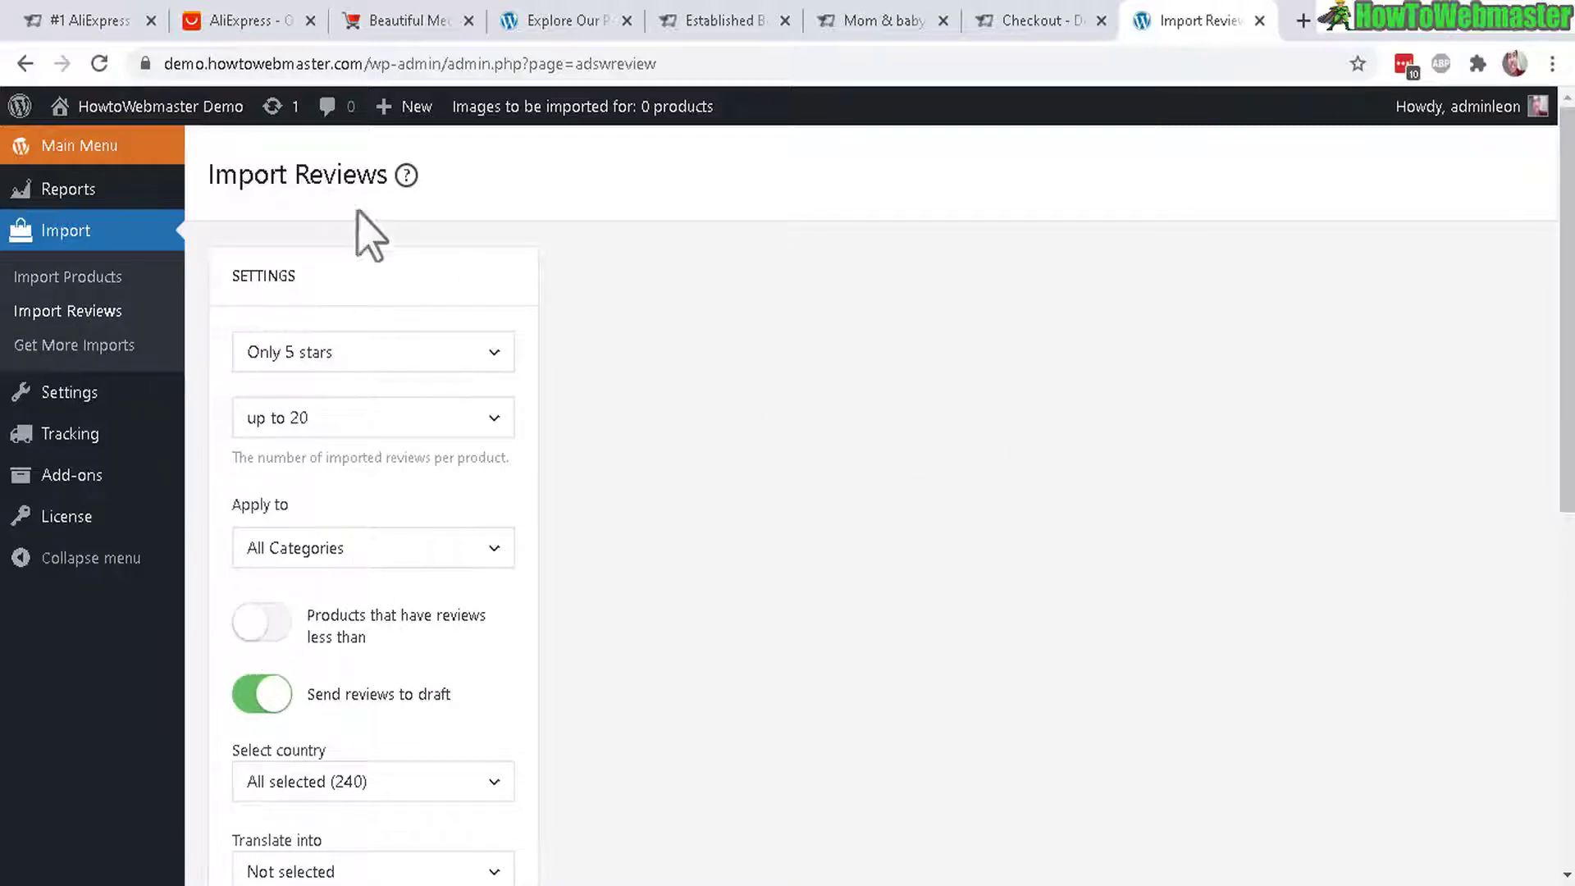
scroll(268, 328, down, 4)
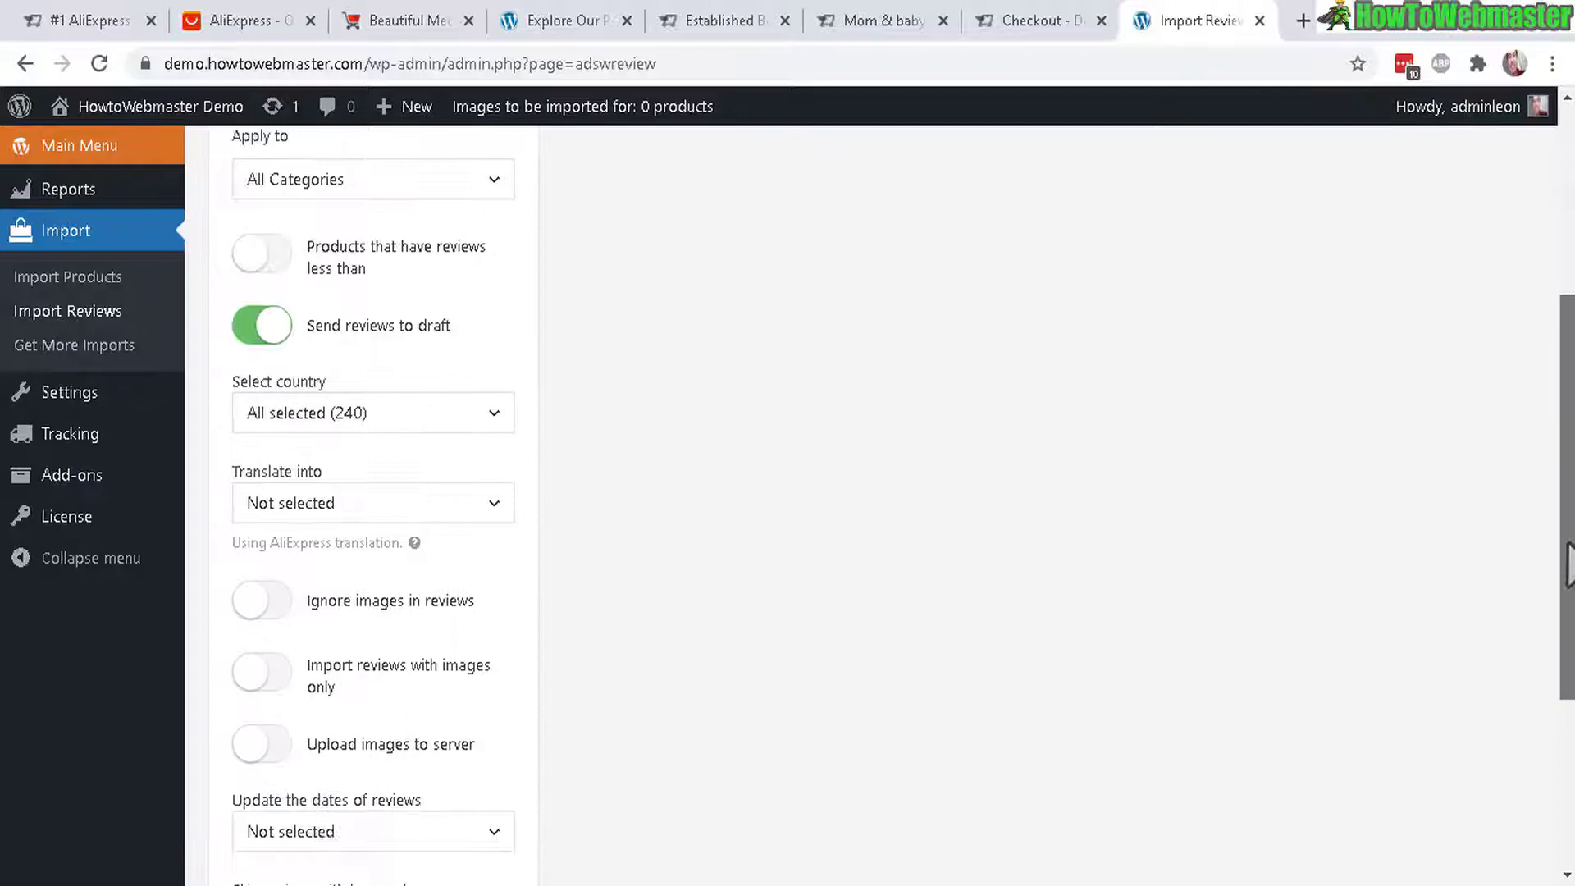
click(269, 328)
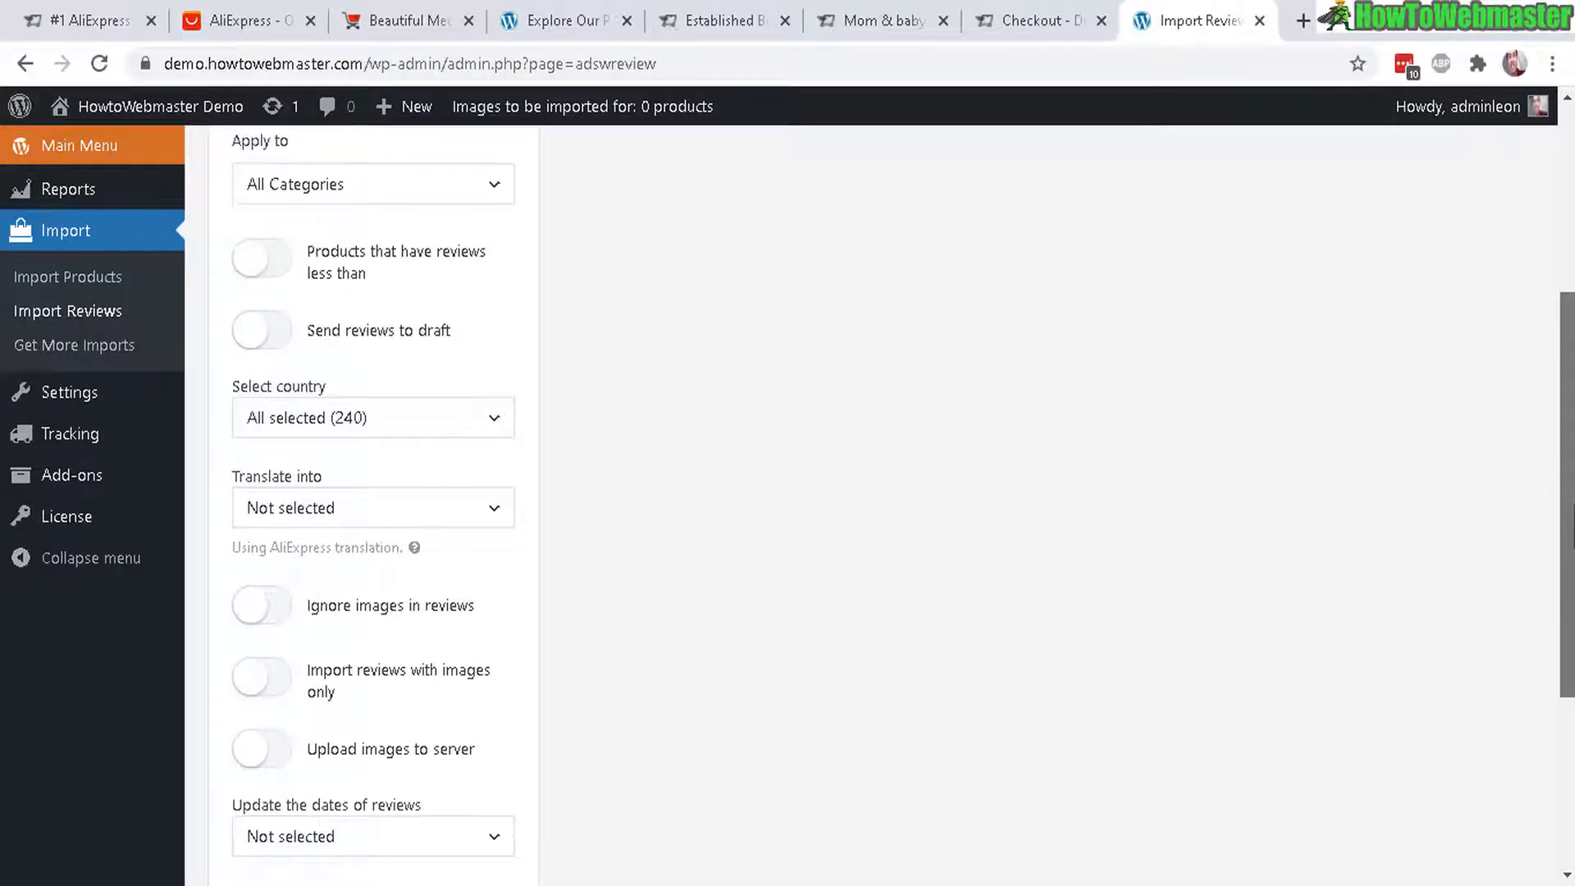
scroll(1567, 509, down, 1)
scroll(1560, 736, down, 3)
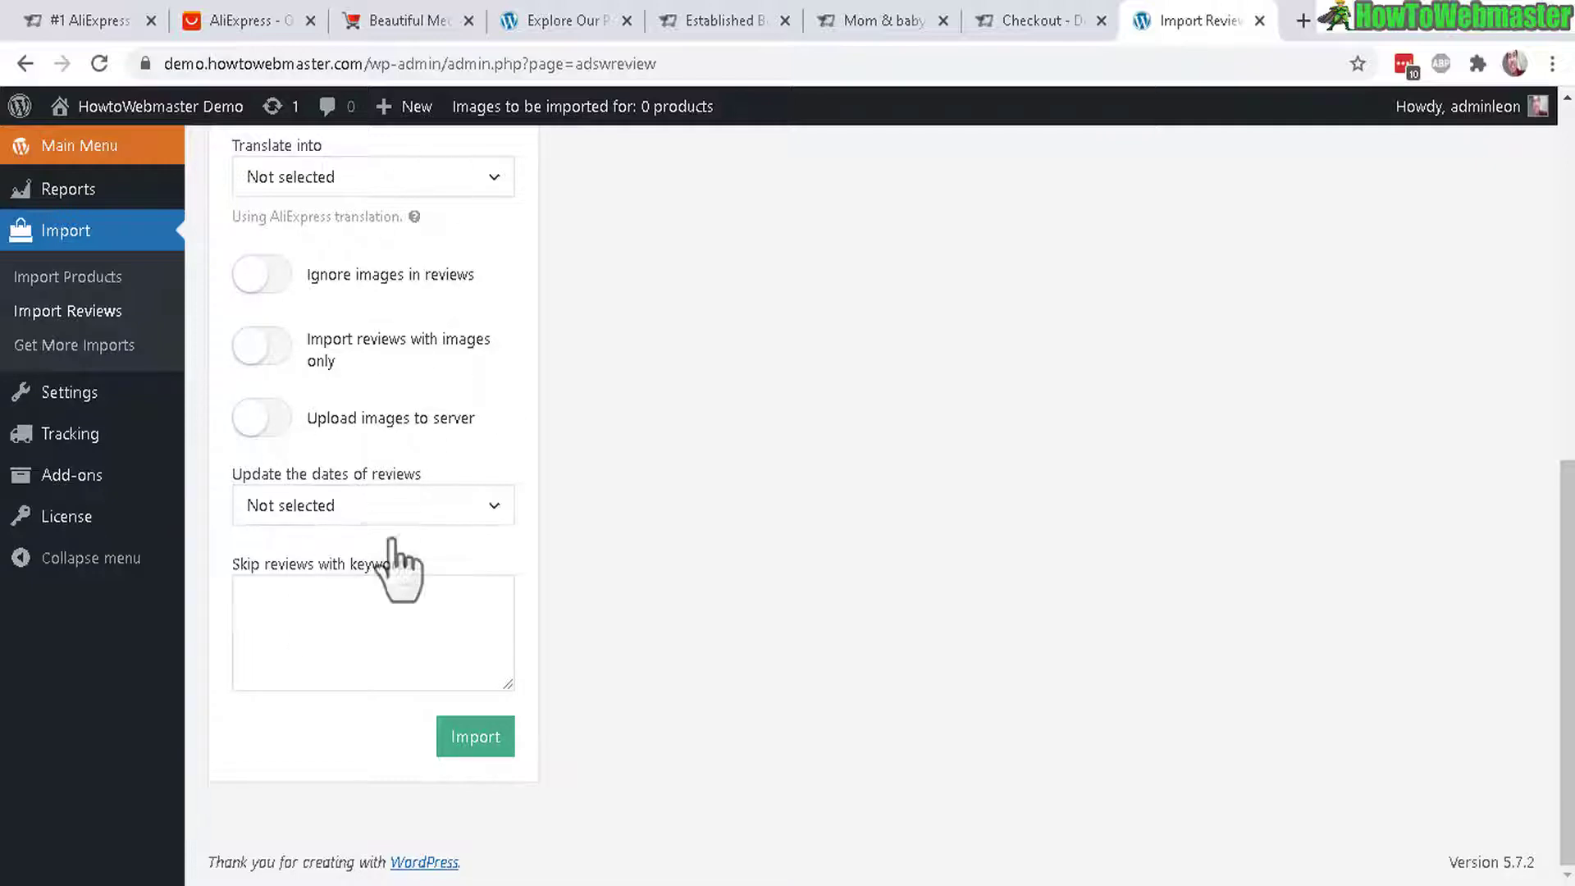
click(450, 743)
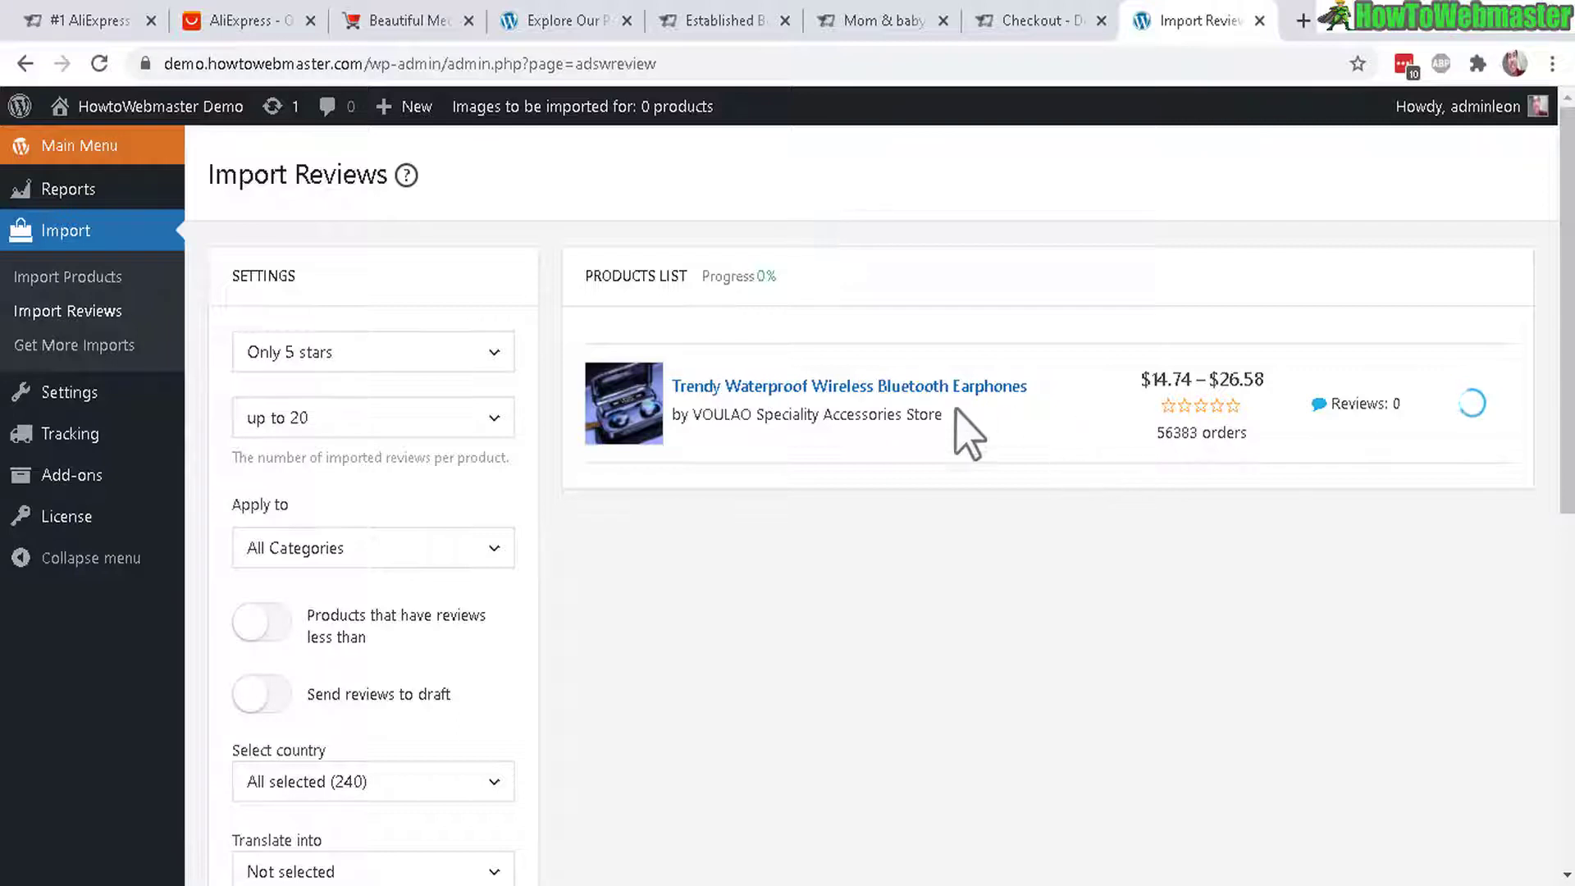
List all WooCommerce products and bring up link options for the 15D Protective Glass View link.
click(71, 148)
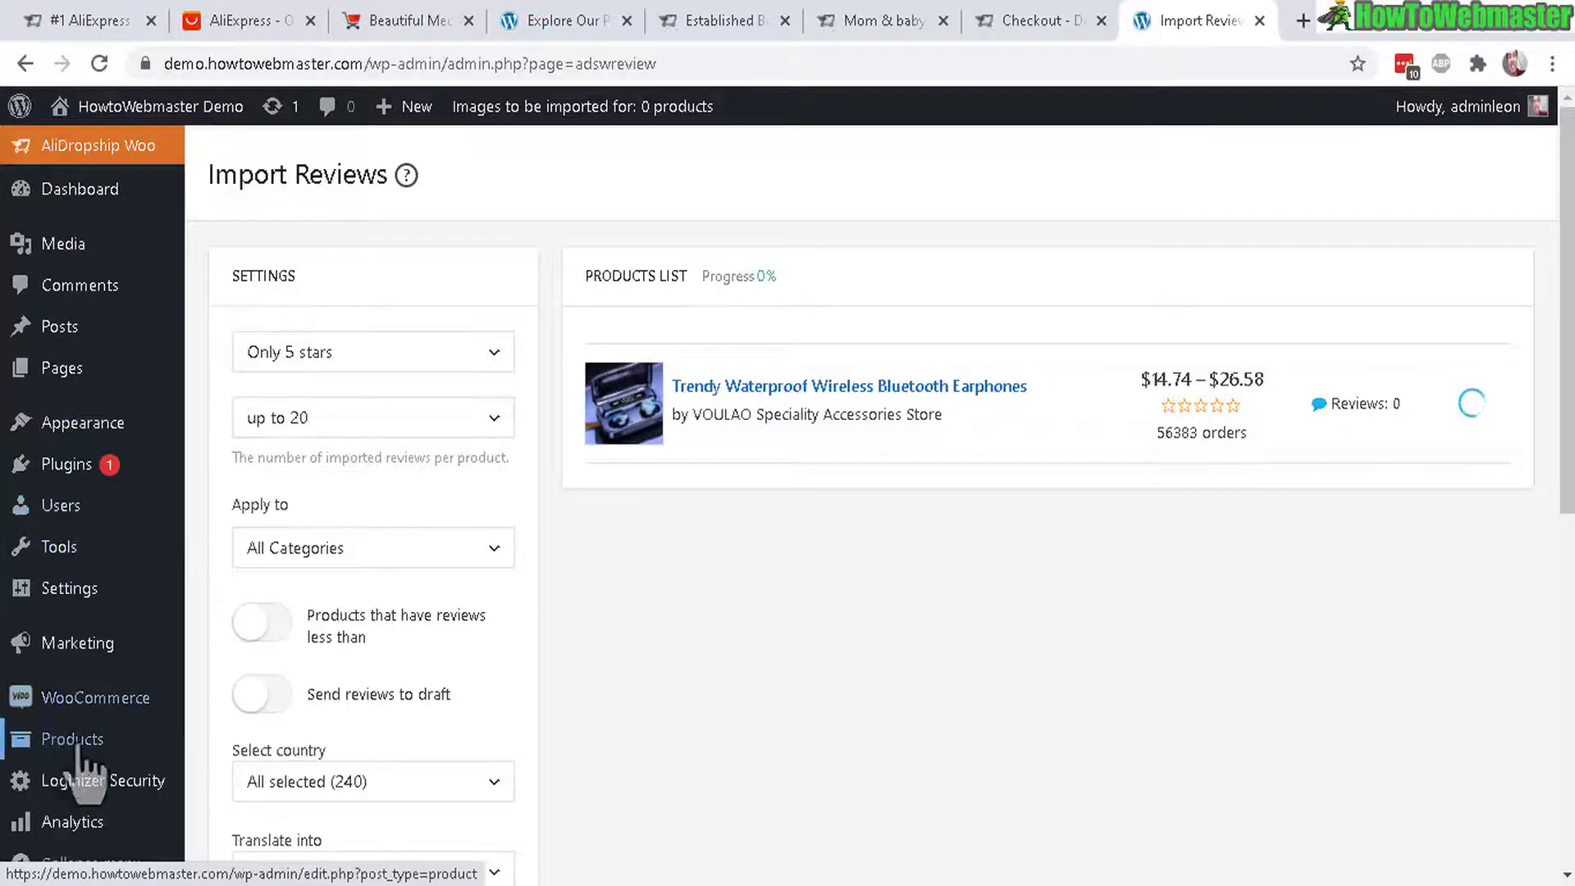
mouse_move(73, 738)
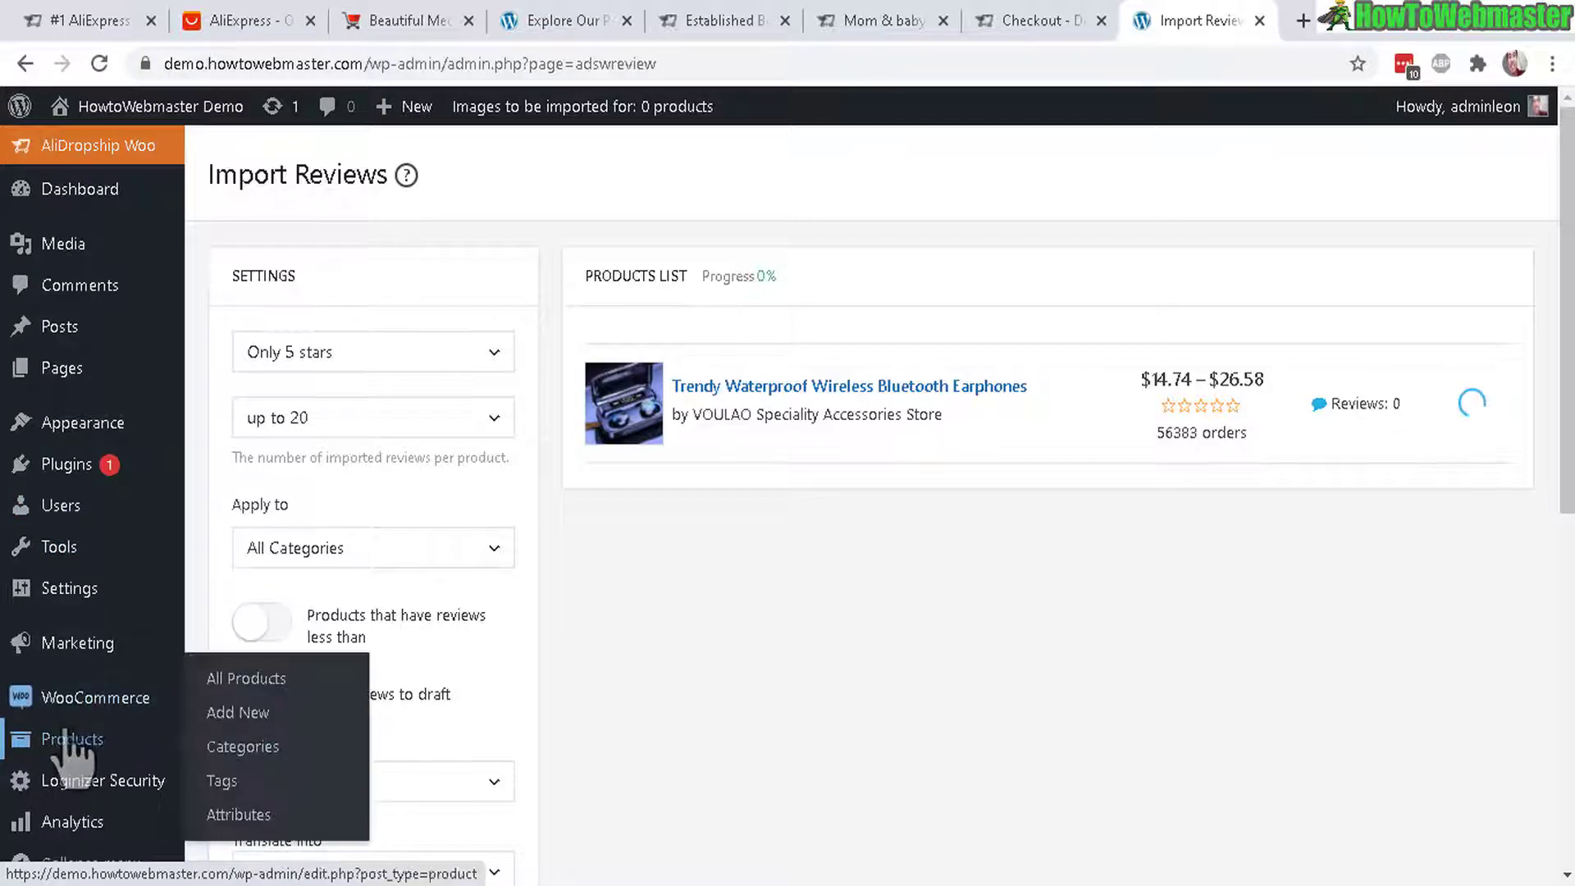
click(260, 705)
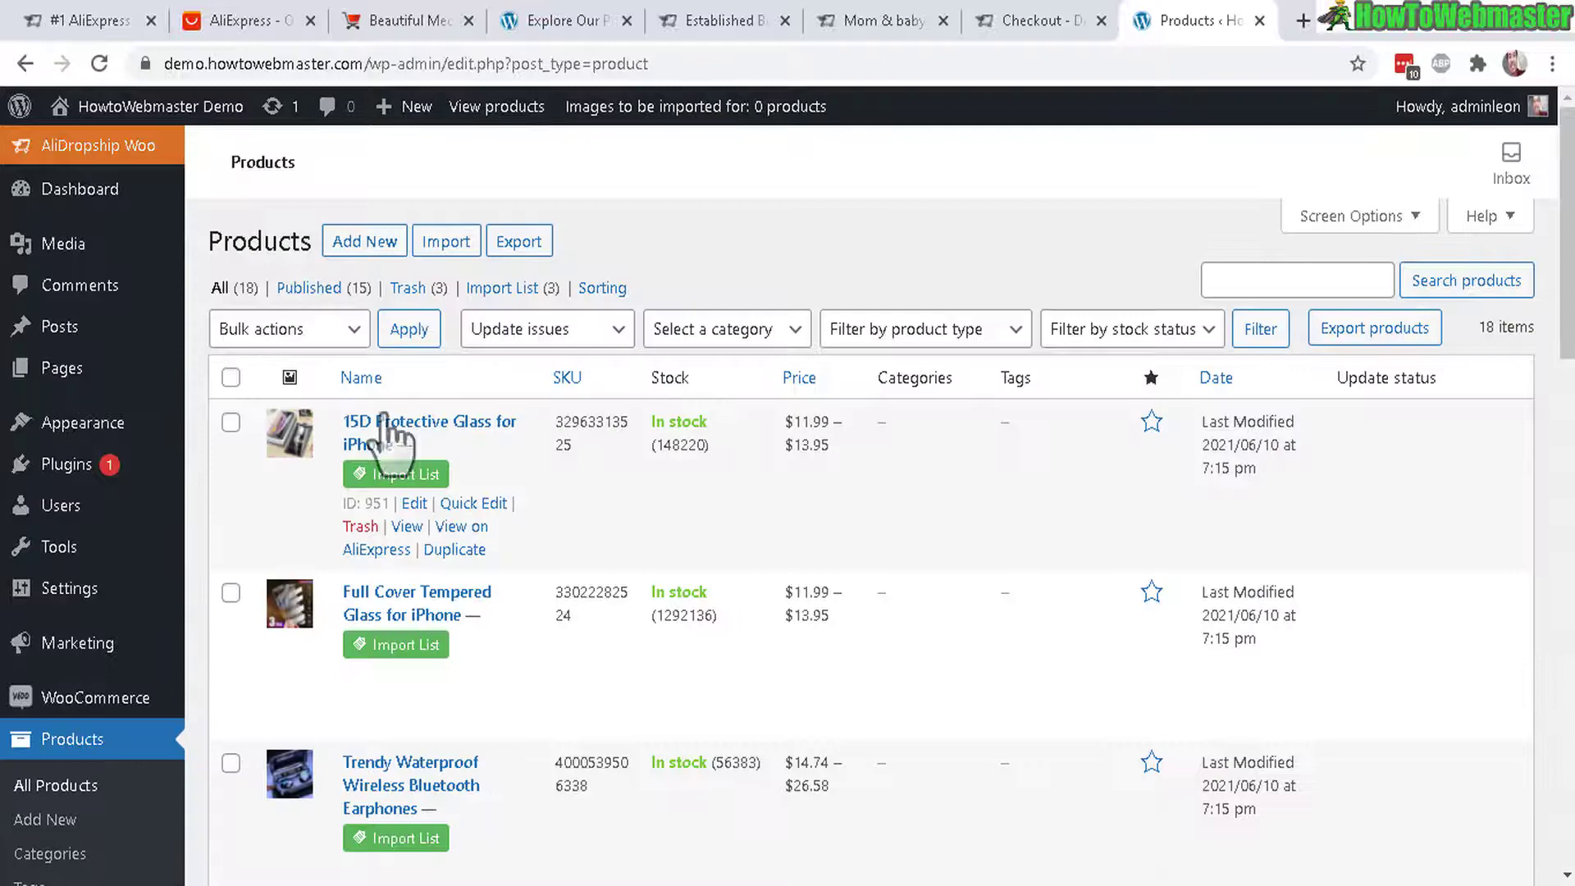
scroll(1547, 298, down, 2)
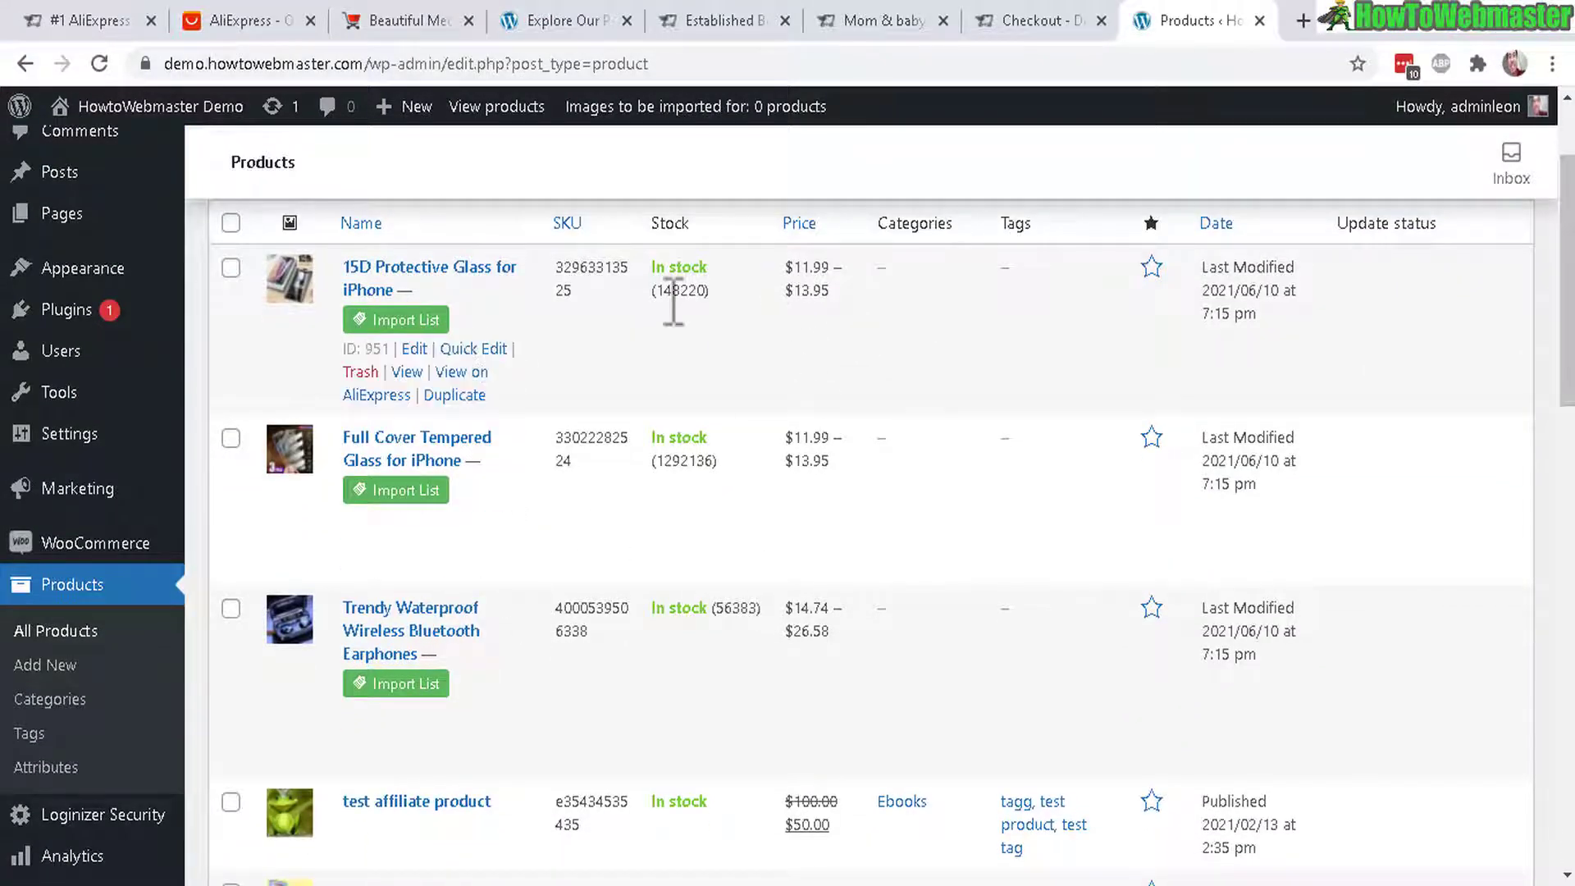
right_click(414, 374)
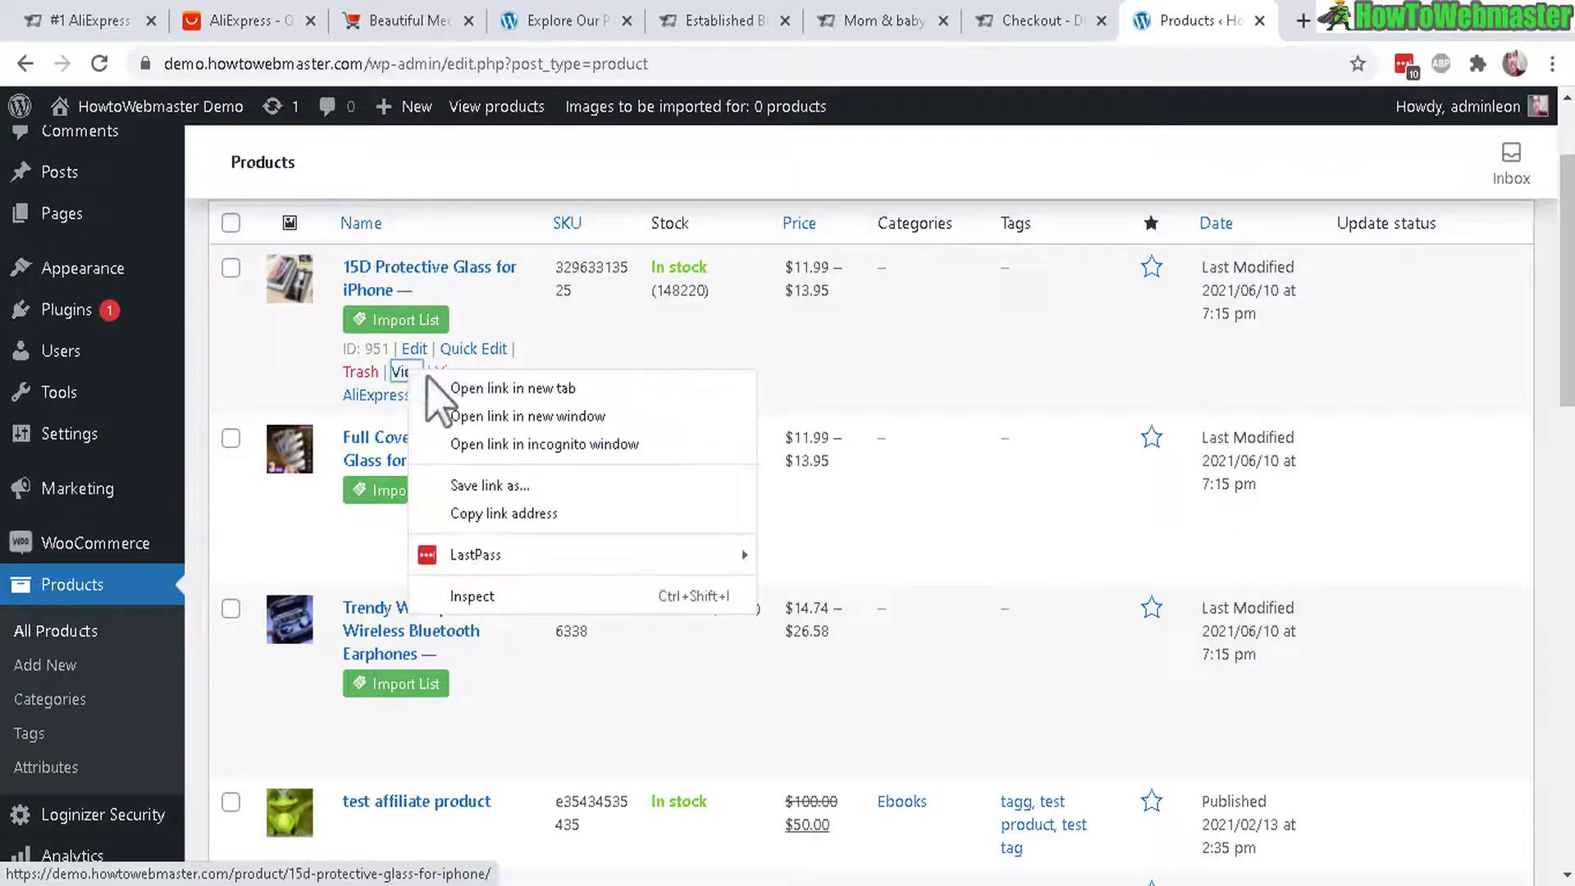
Open the 15D Protective Glass storefront page in a new tab and show its second photo.
click(500, 386)
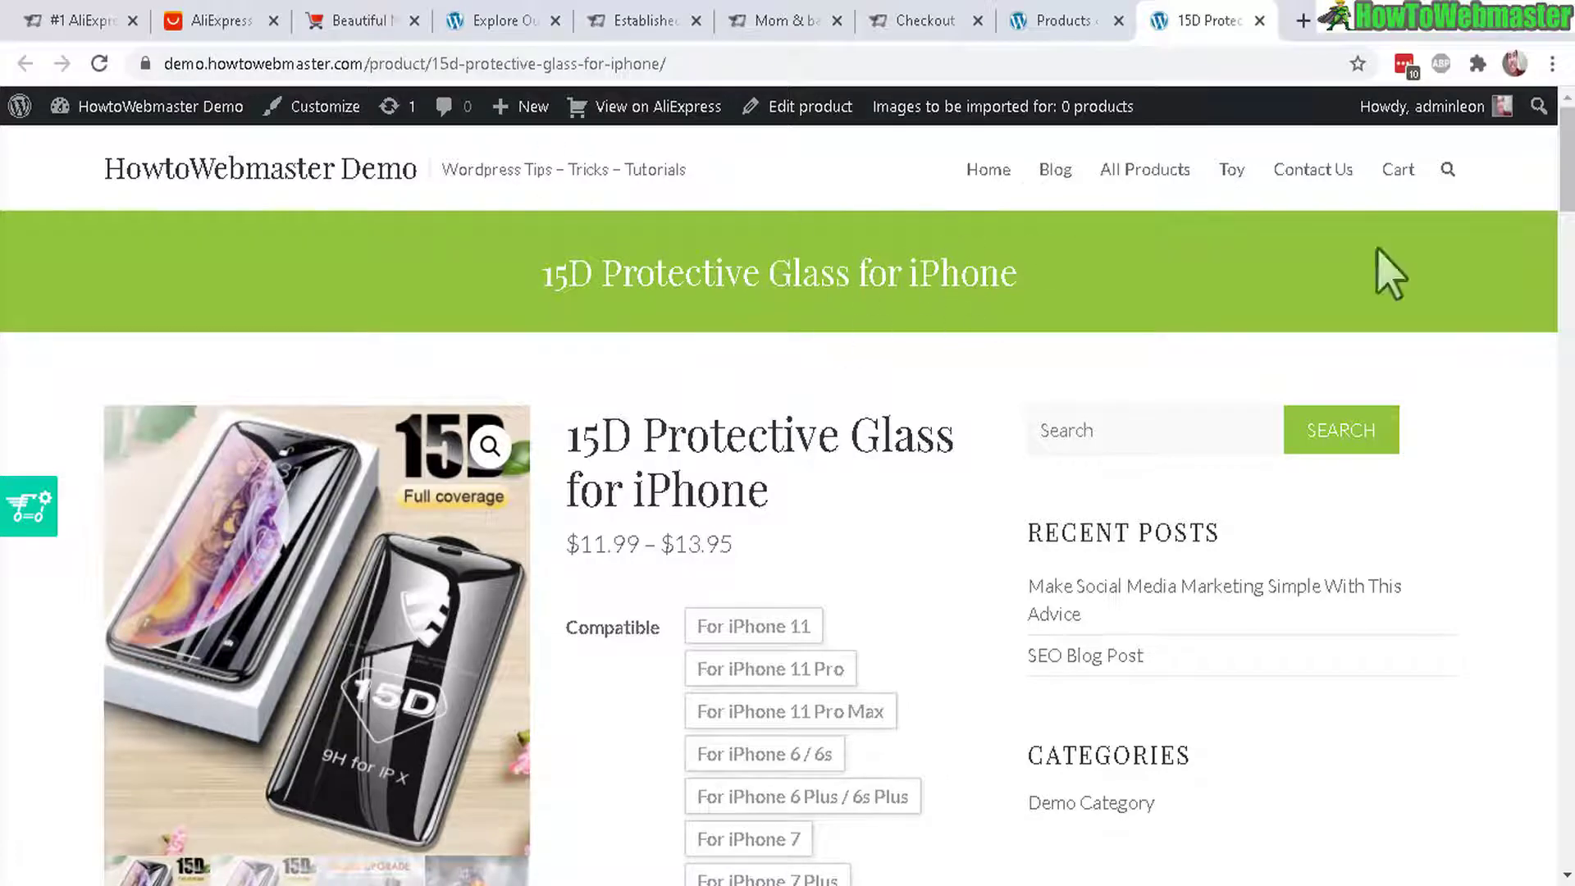
scroll(1378, 250, down, 3)
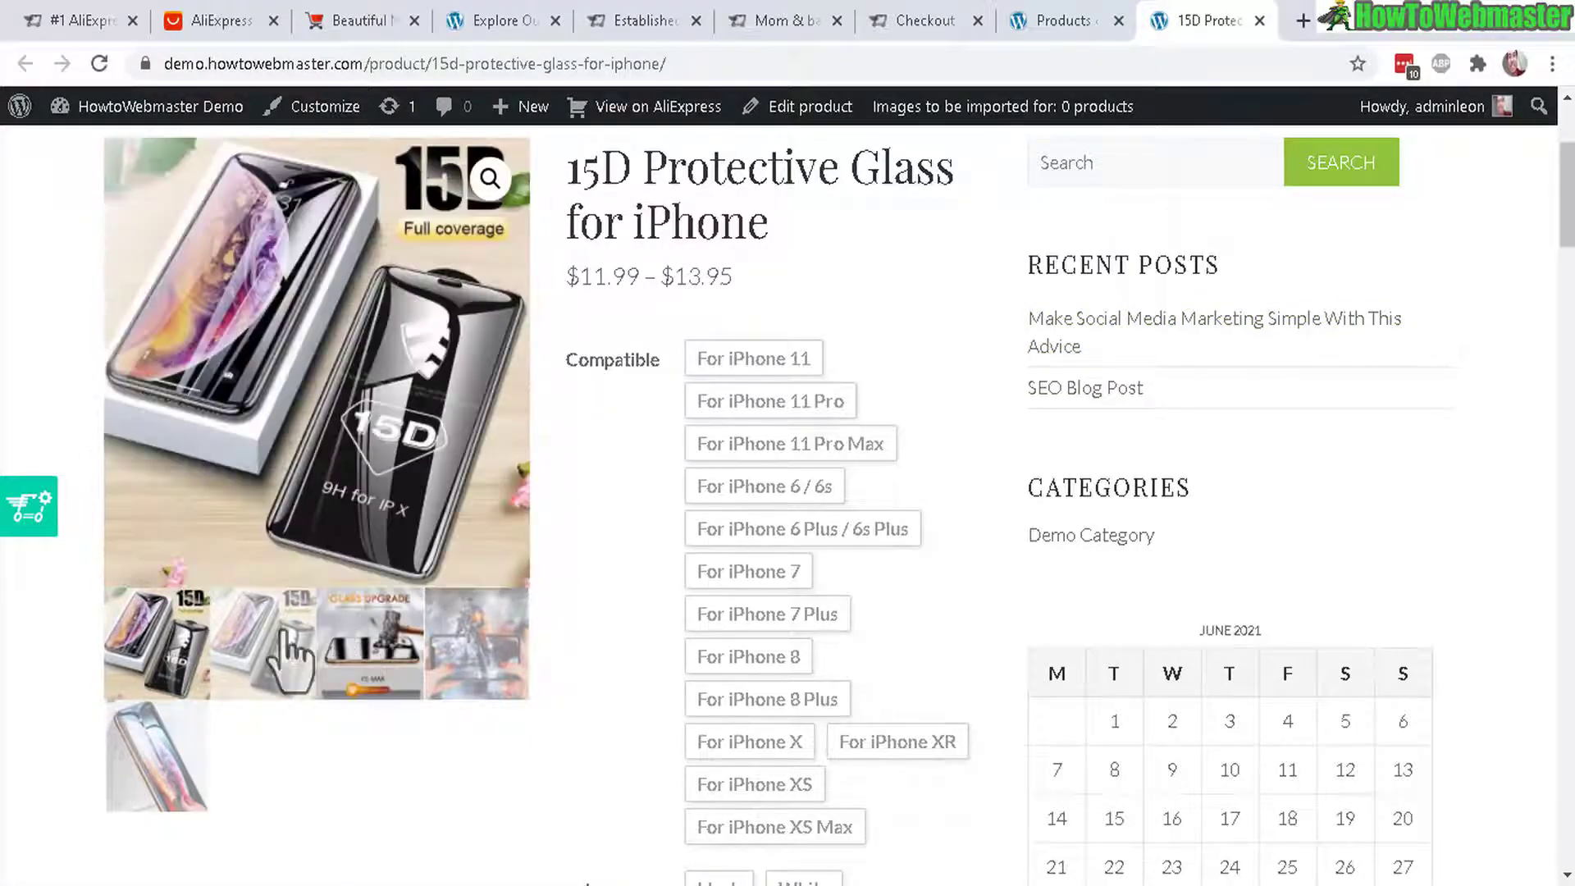
click(291, 660)
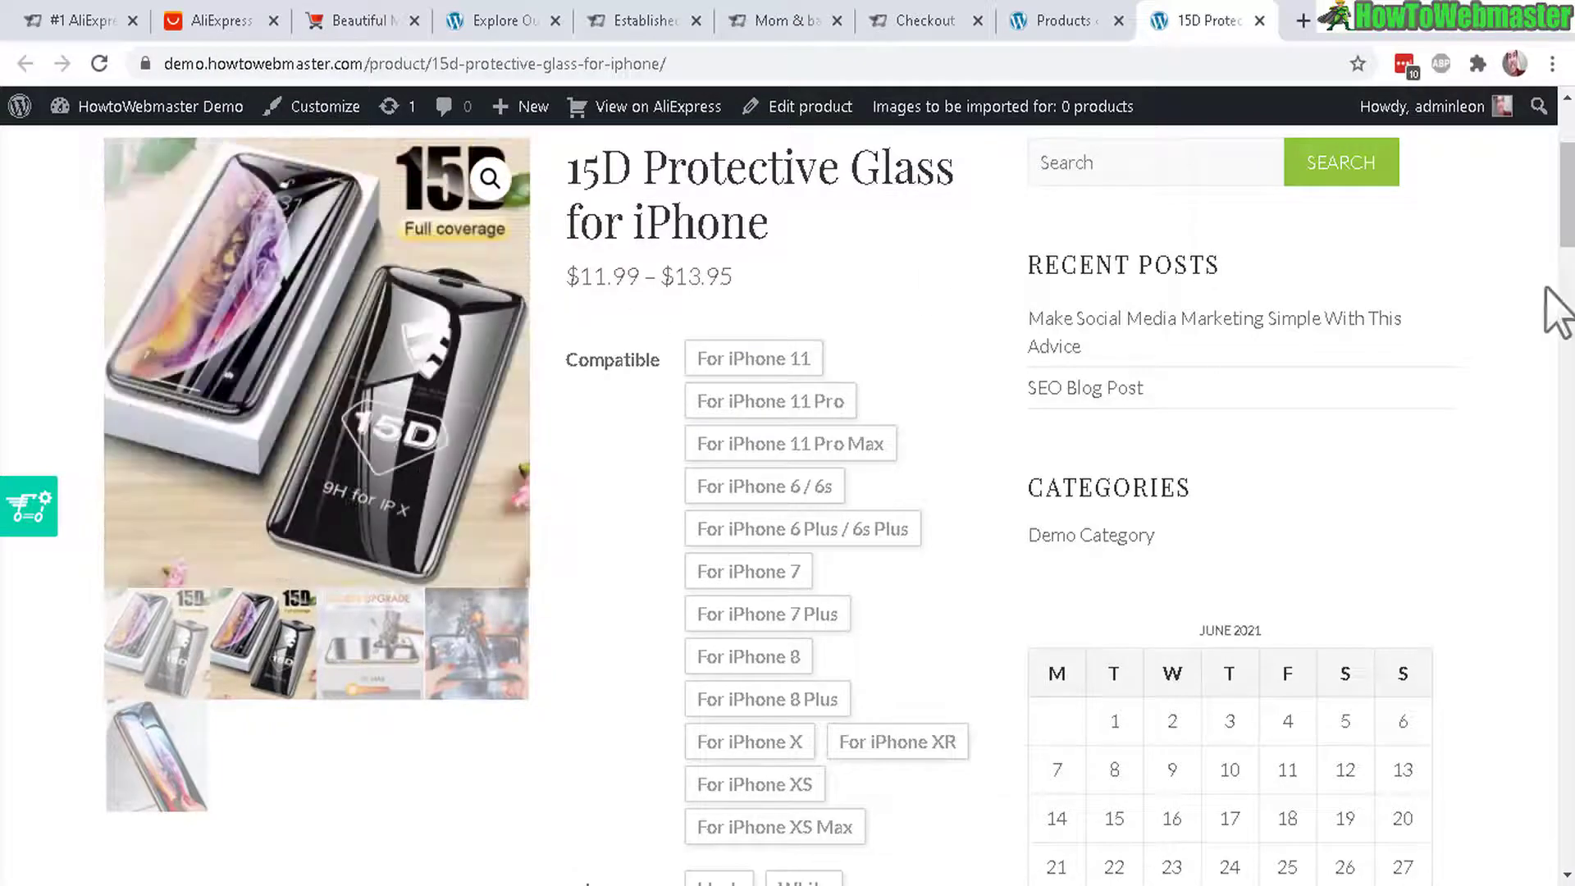
scroll(1557, 271, down, 2)
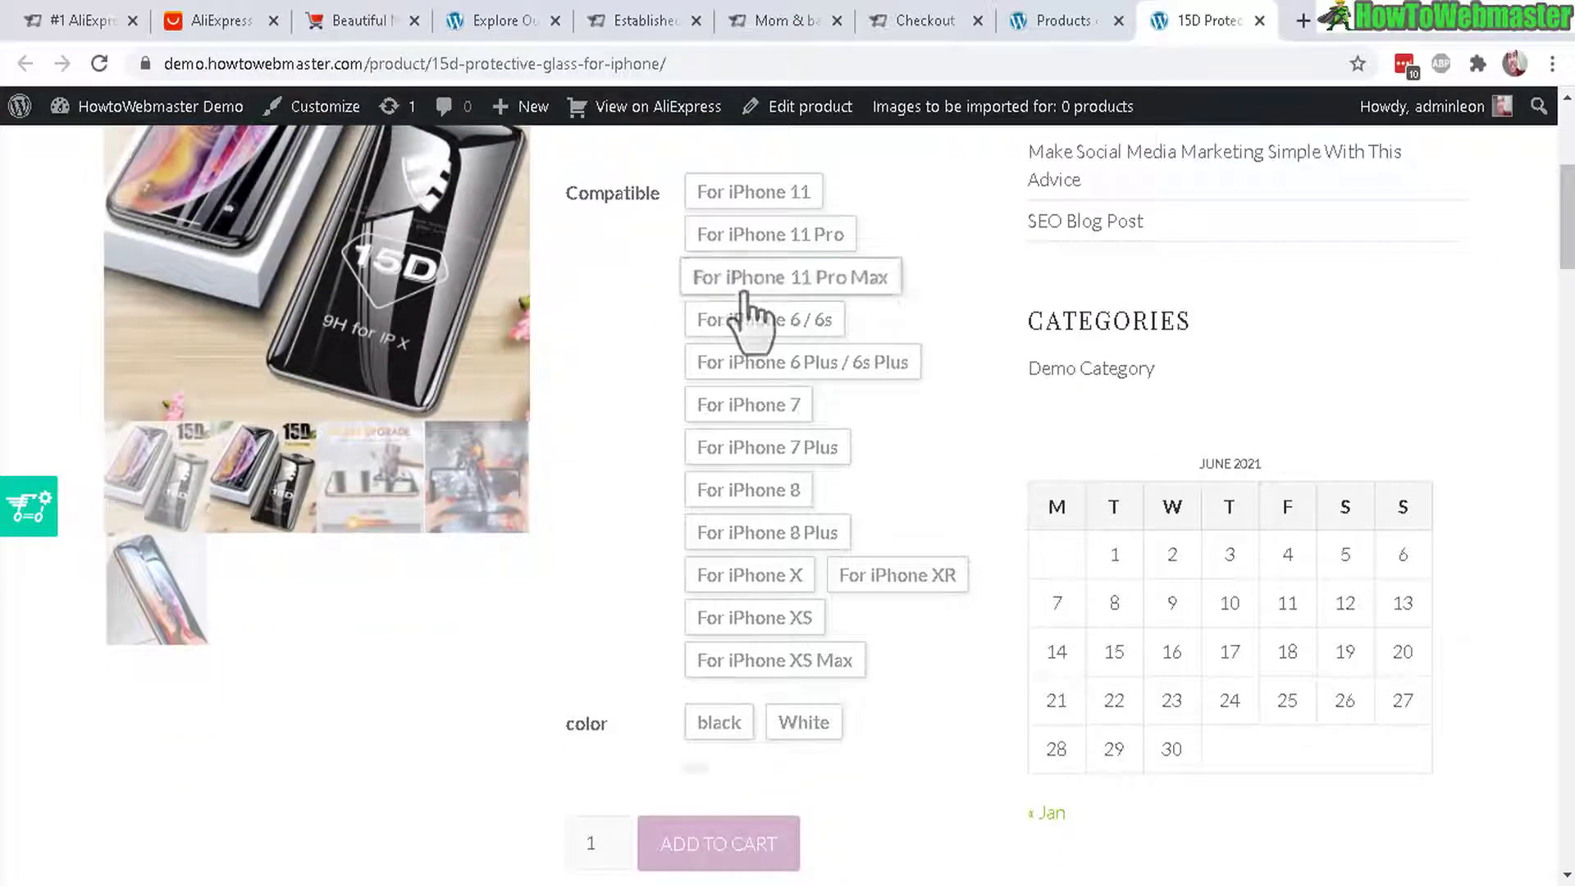
Choose the For iPhone 6 / 6s variation and scroll through the product description.
click(749, 320)
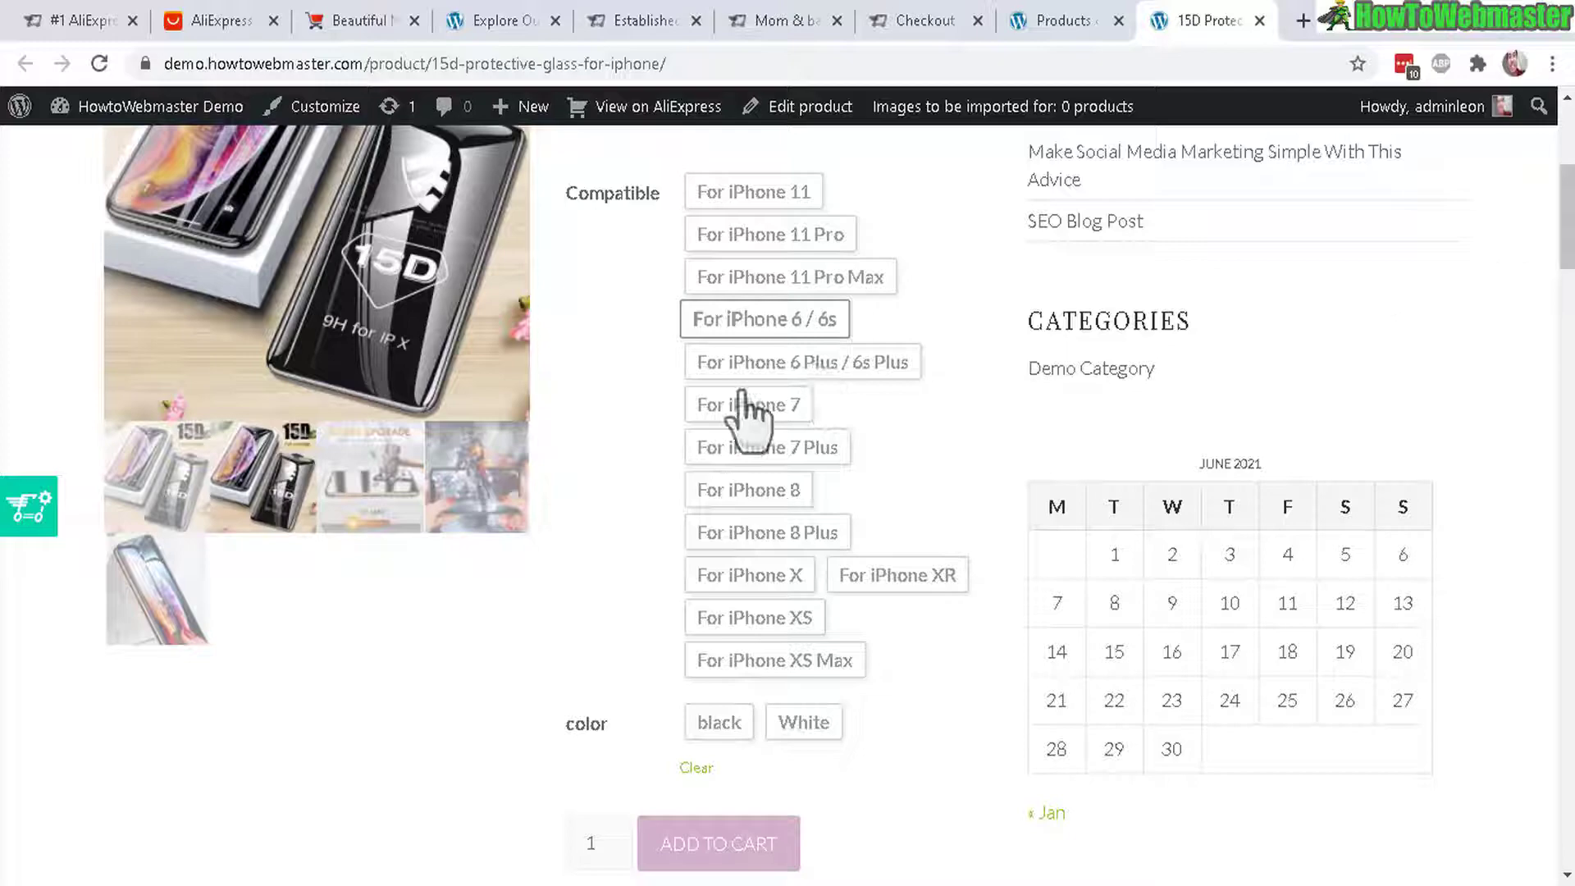
scroll(460, 410, down, 2)
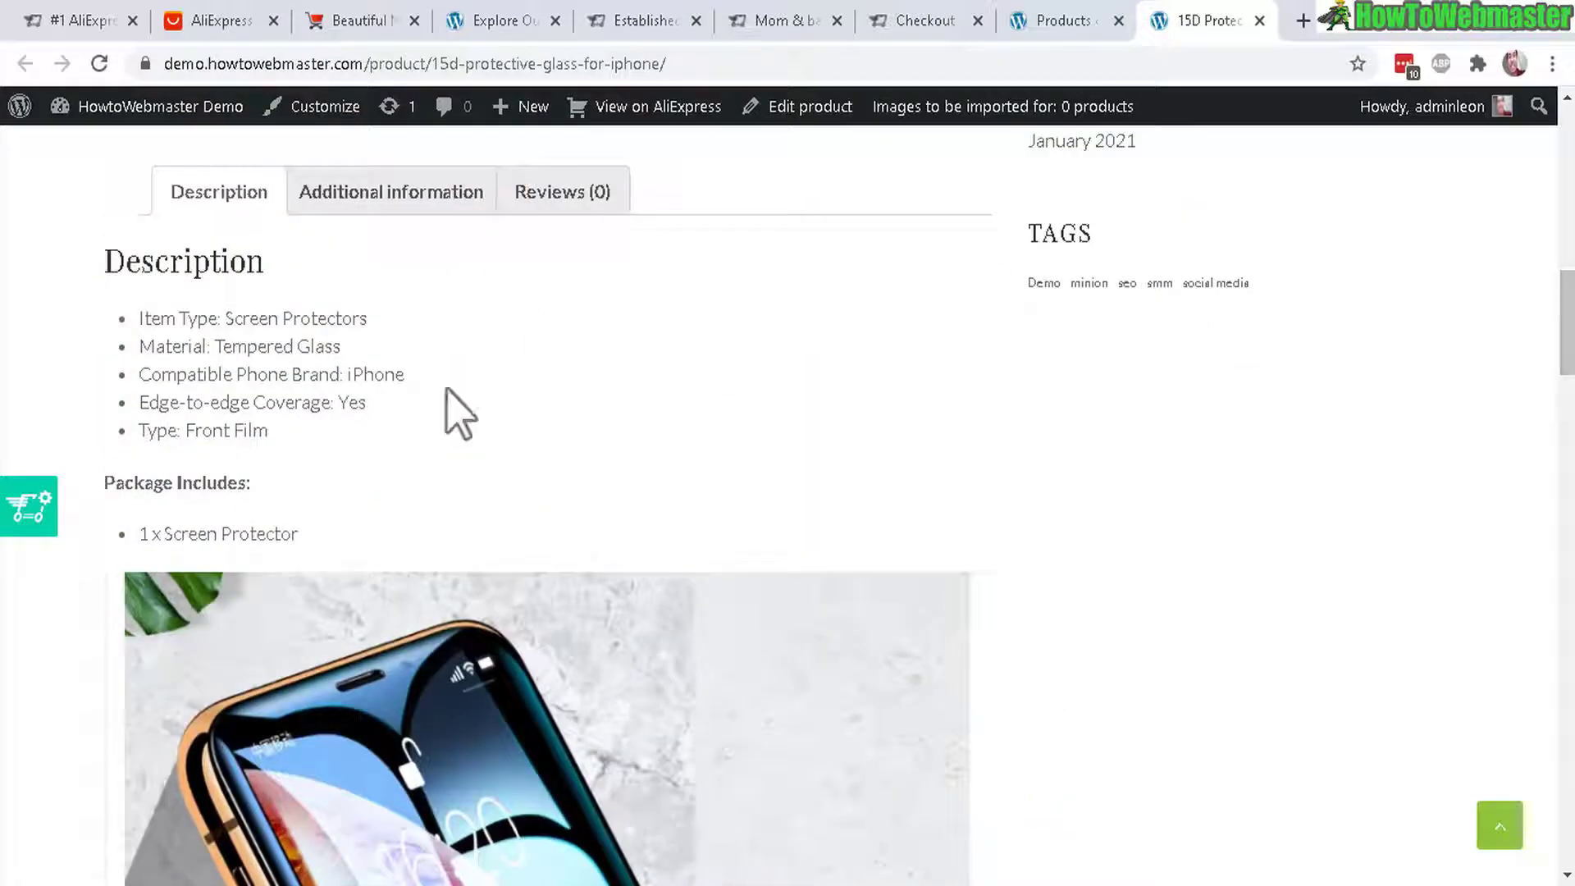
drag(1563, 324, 1527, 862)
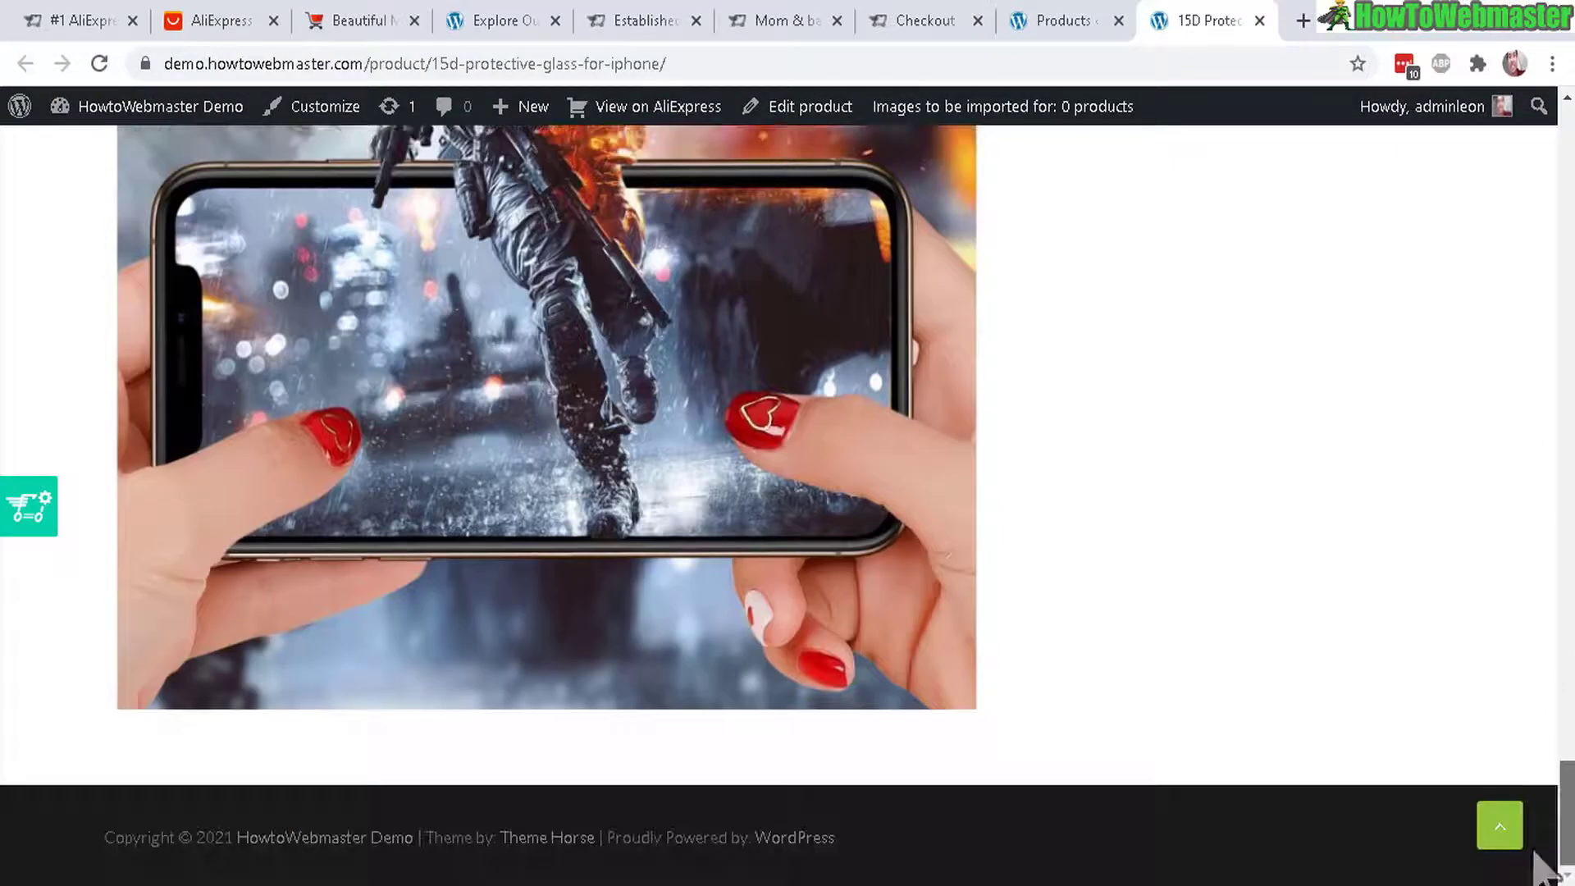
scroll(787, 492, up, 15)
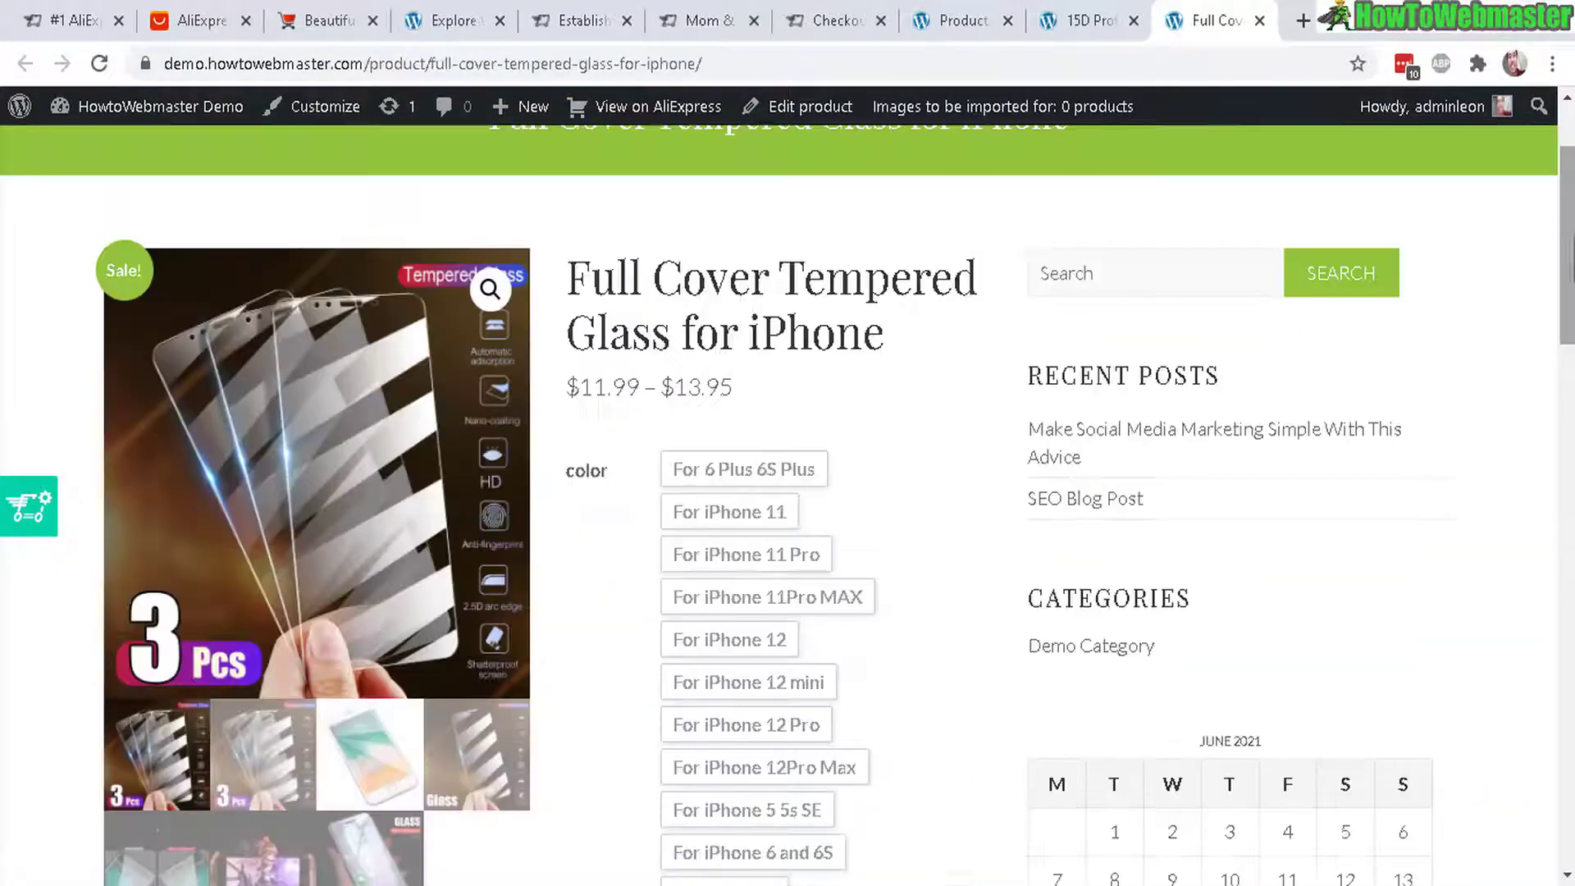
Add Full Cover Tempered Glass for iPhone SE 2020, 3 Piece, to the cart and view the cart.
scroll(788, 492, down, 1)
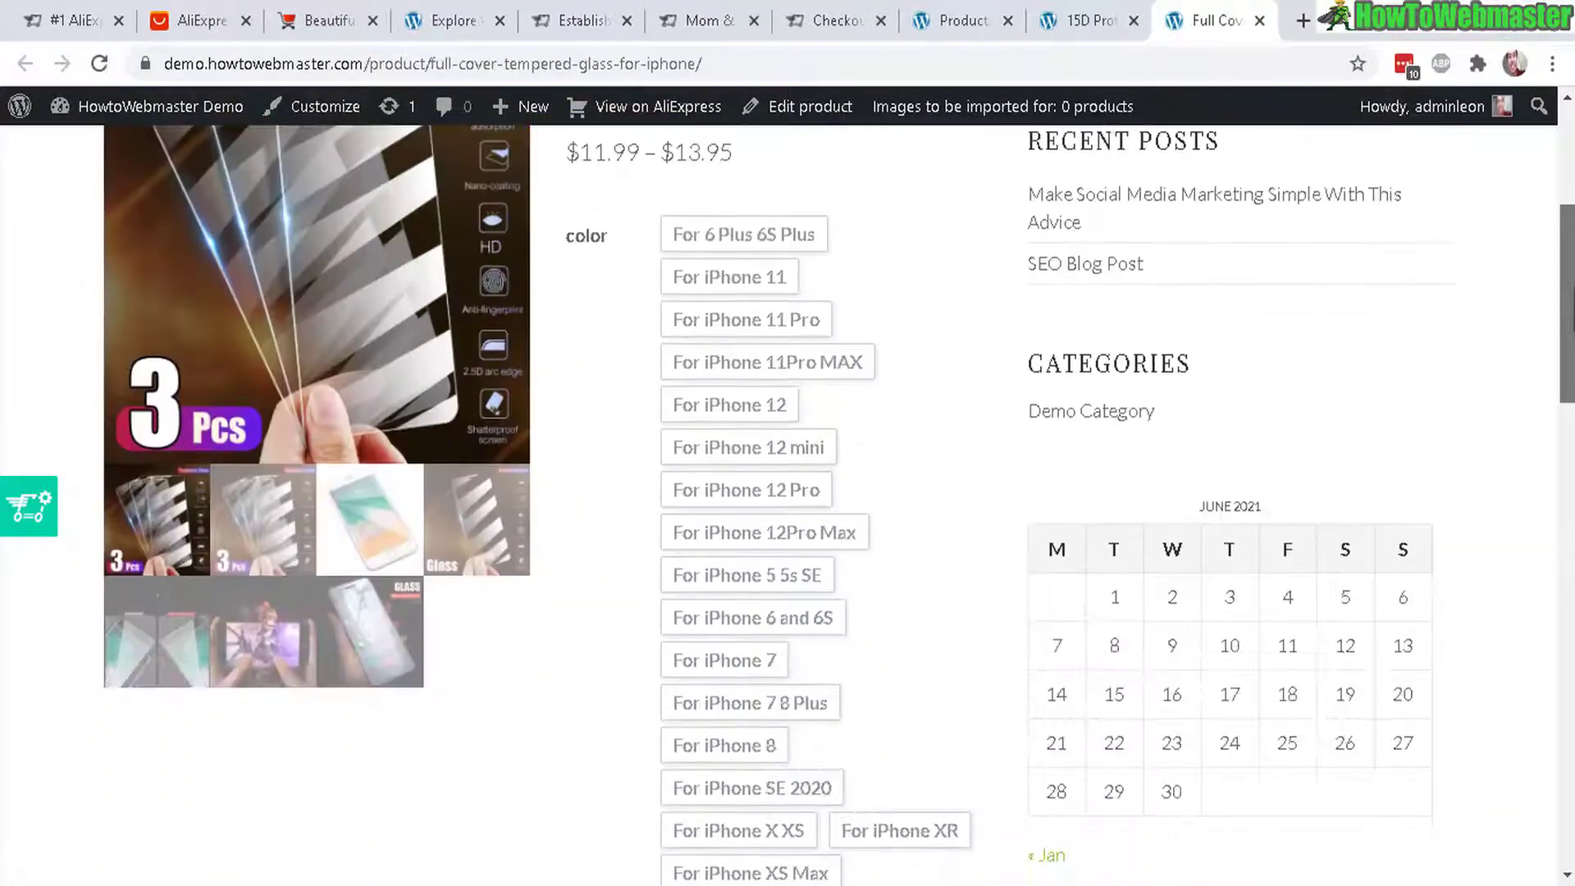
scroll(194, 369, up, 2)
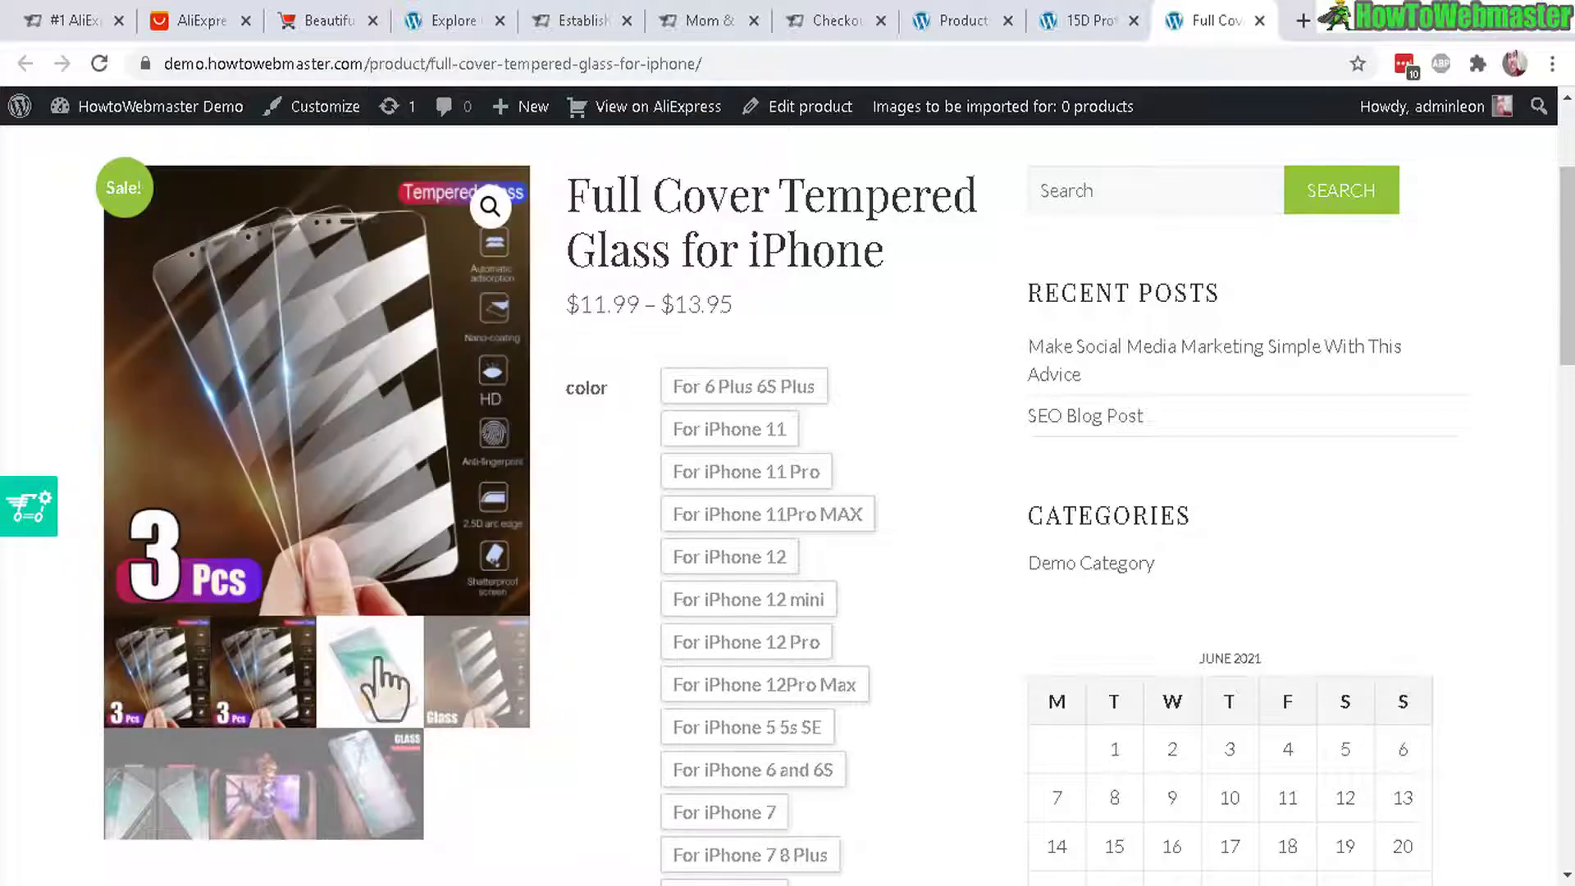
click(476, 668)
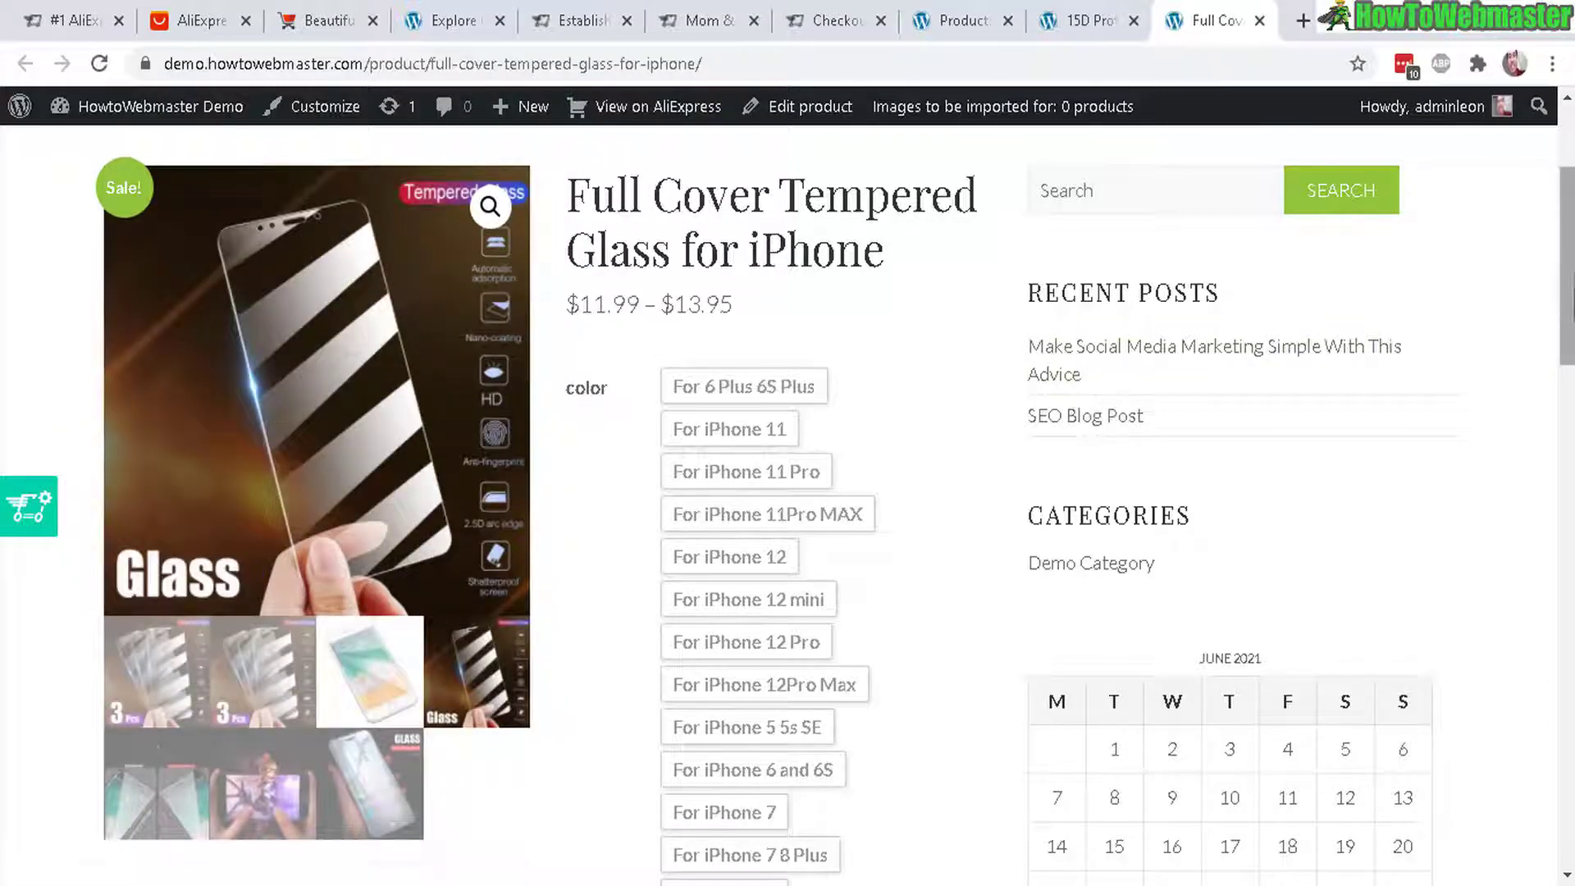
scroll(458, 371, down, 7)
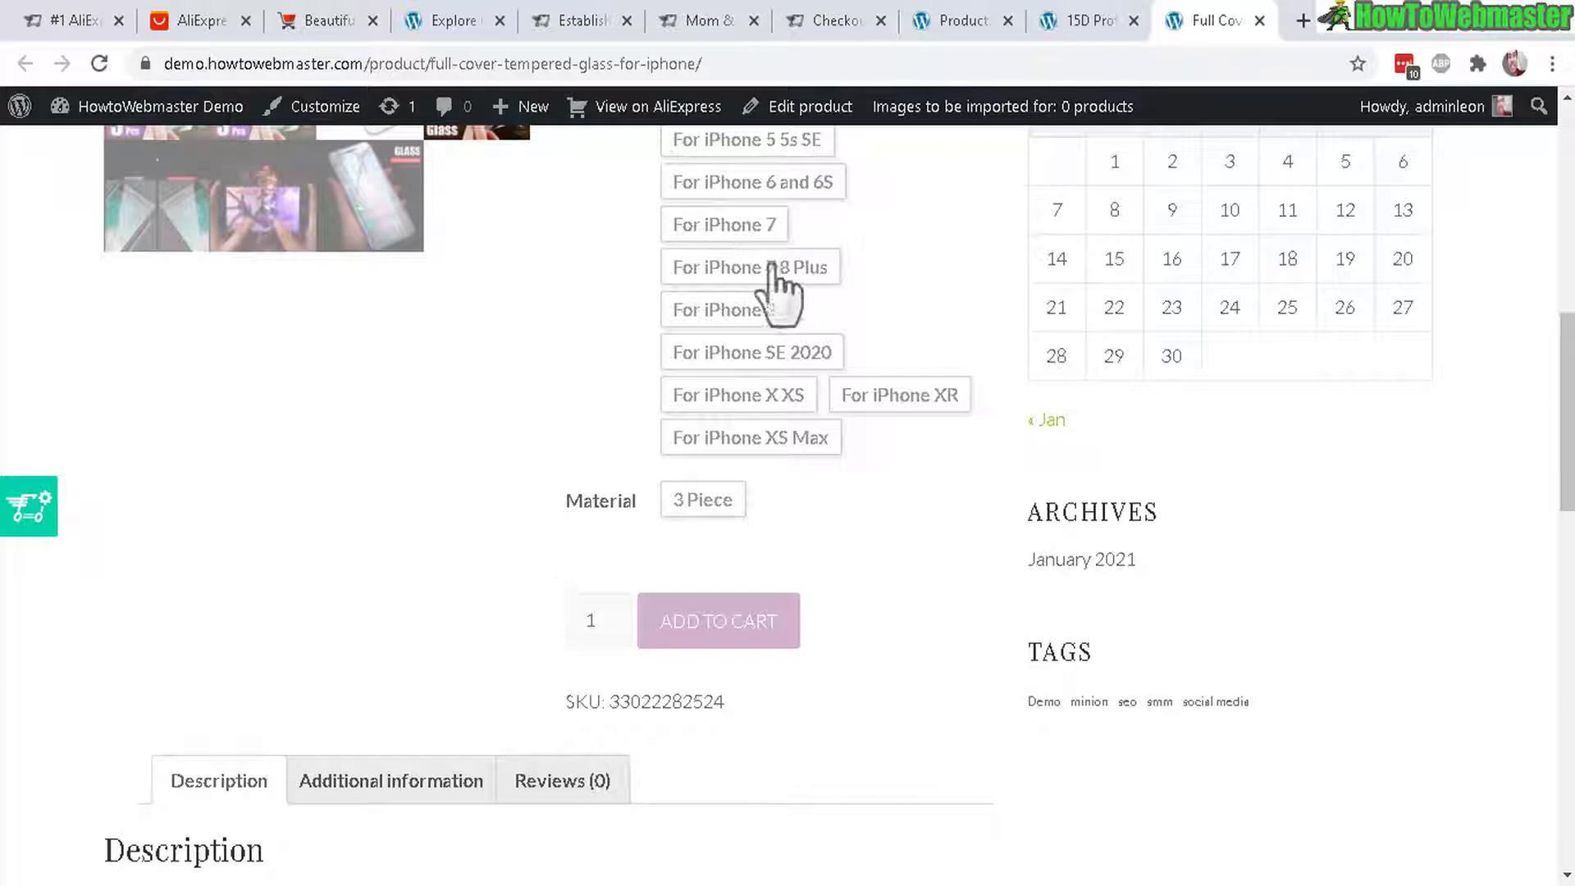
click(736, 354)
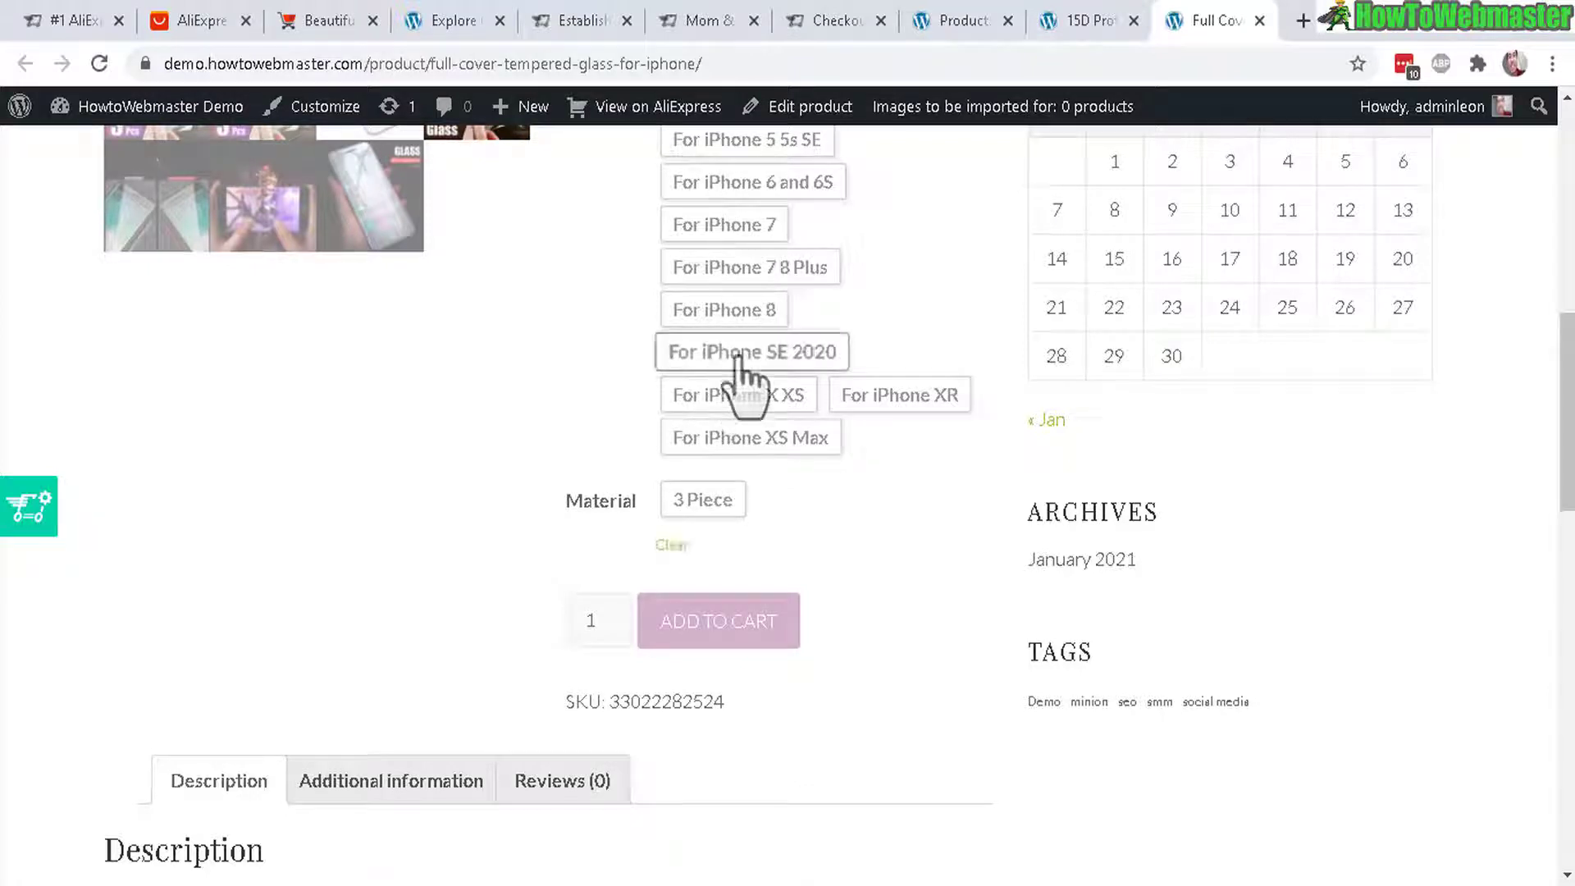
click(714, 504)
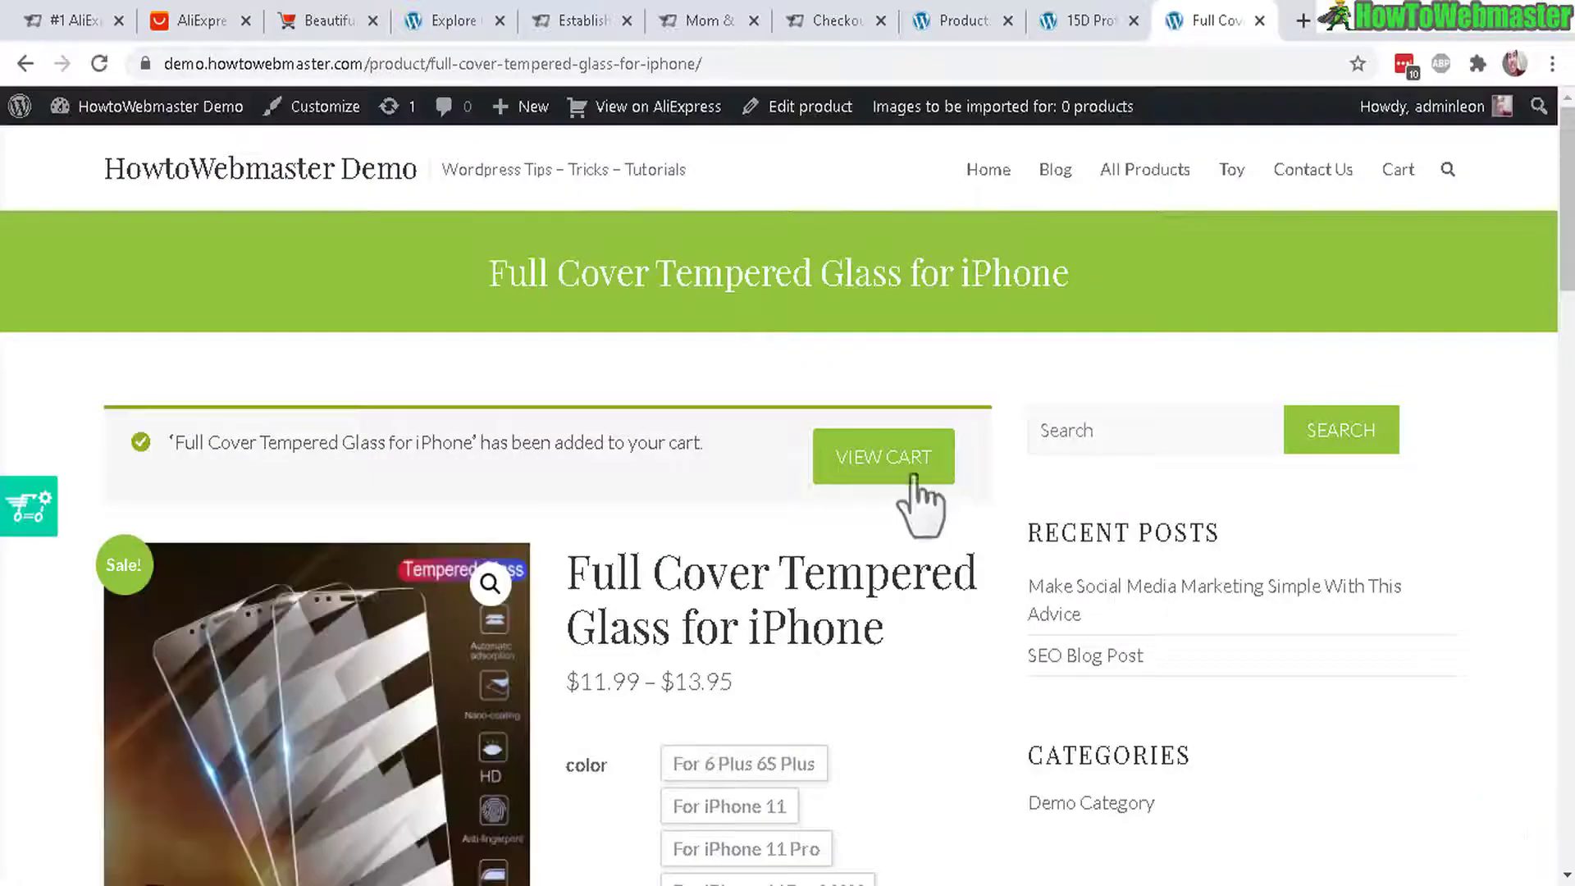
drag(353, 482, 844, 492)
click(844, 492)
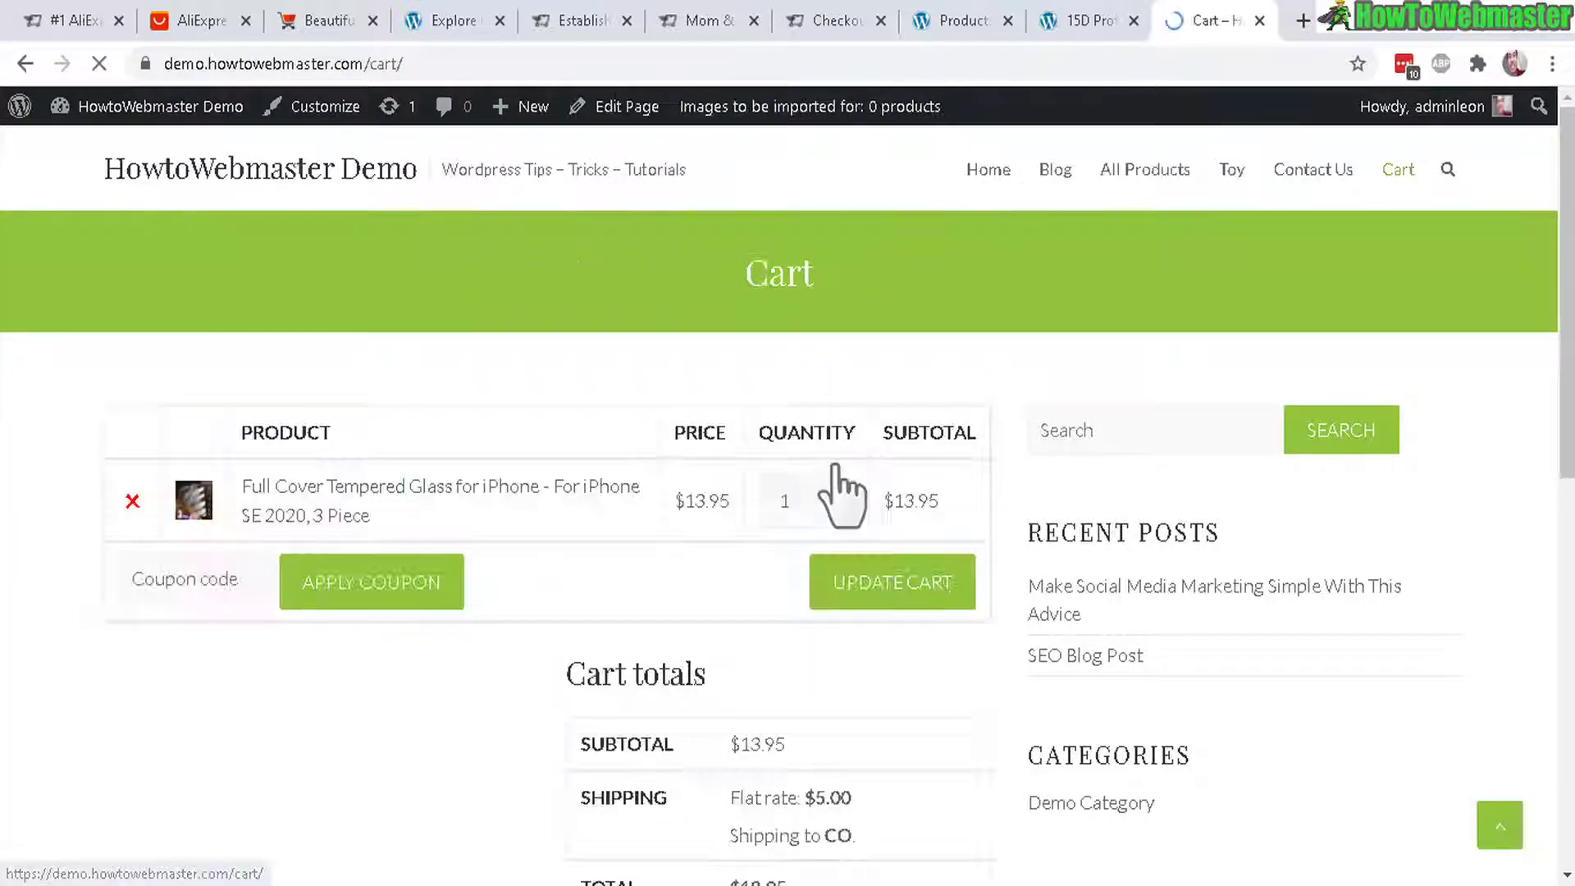
scroll(903, 485, down, 3)
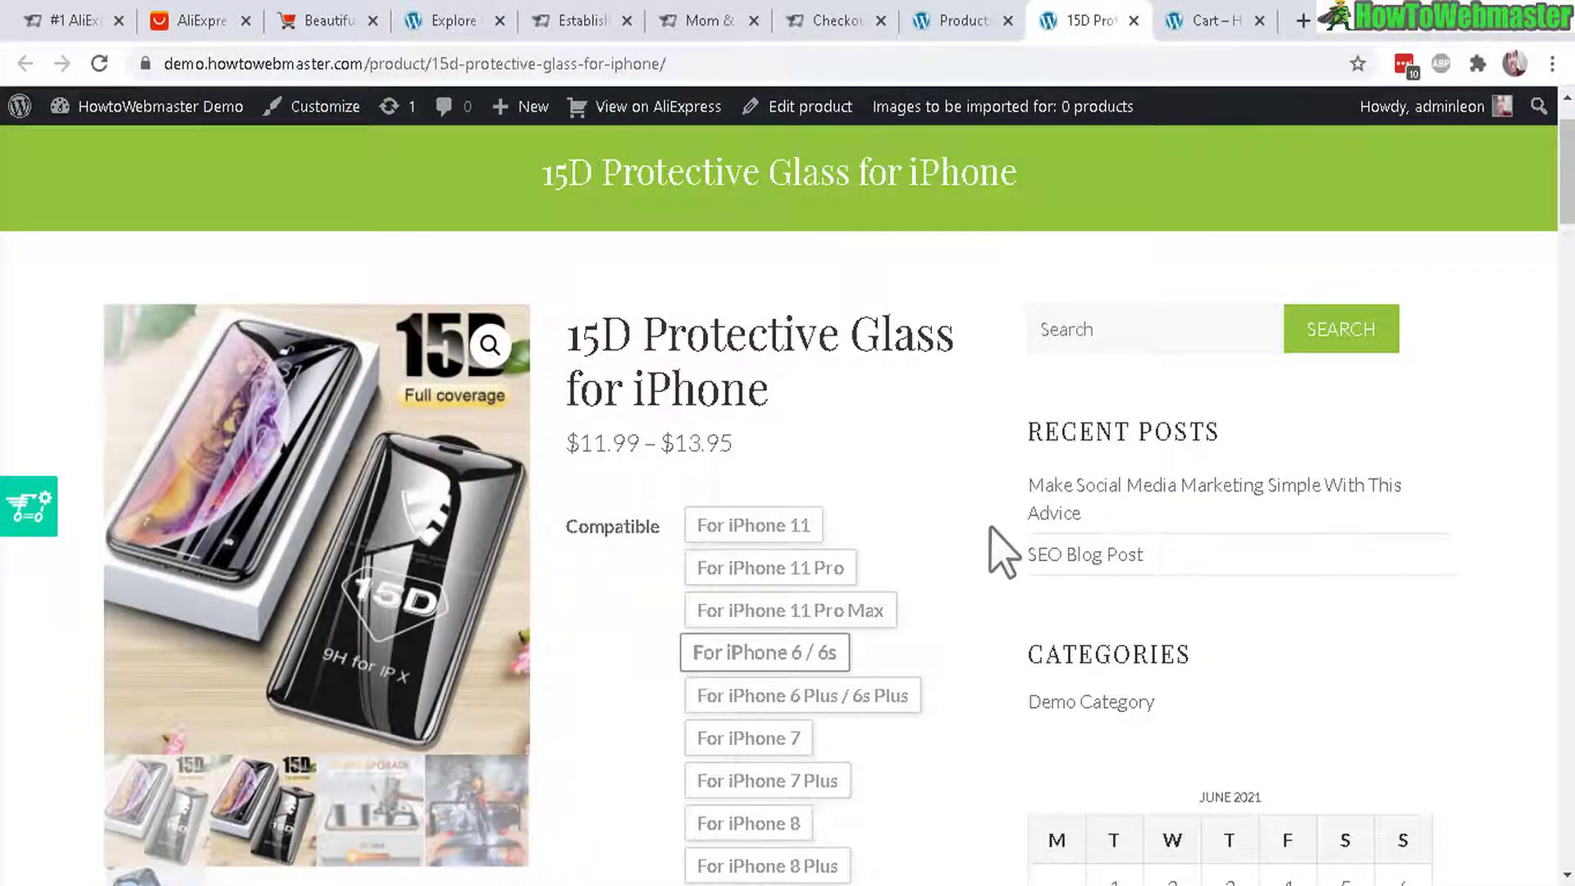
Browse the demo store, demo overview and established stores tabs, ending on the Mom & Baby listing.
click(328, 20)
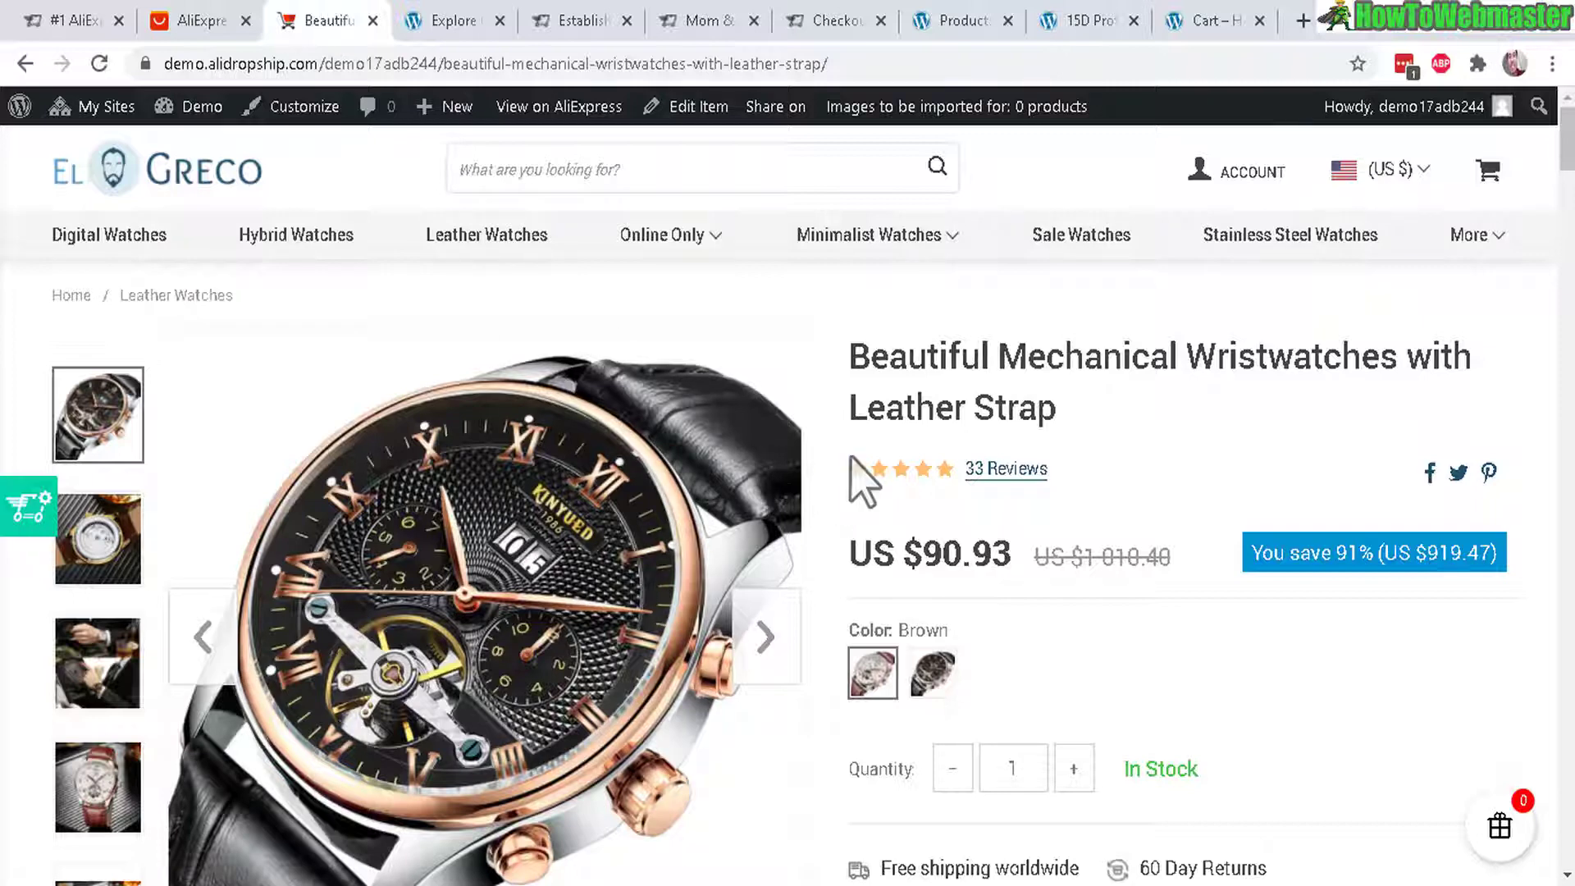
click(453, 12)
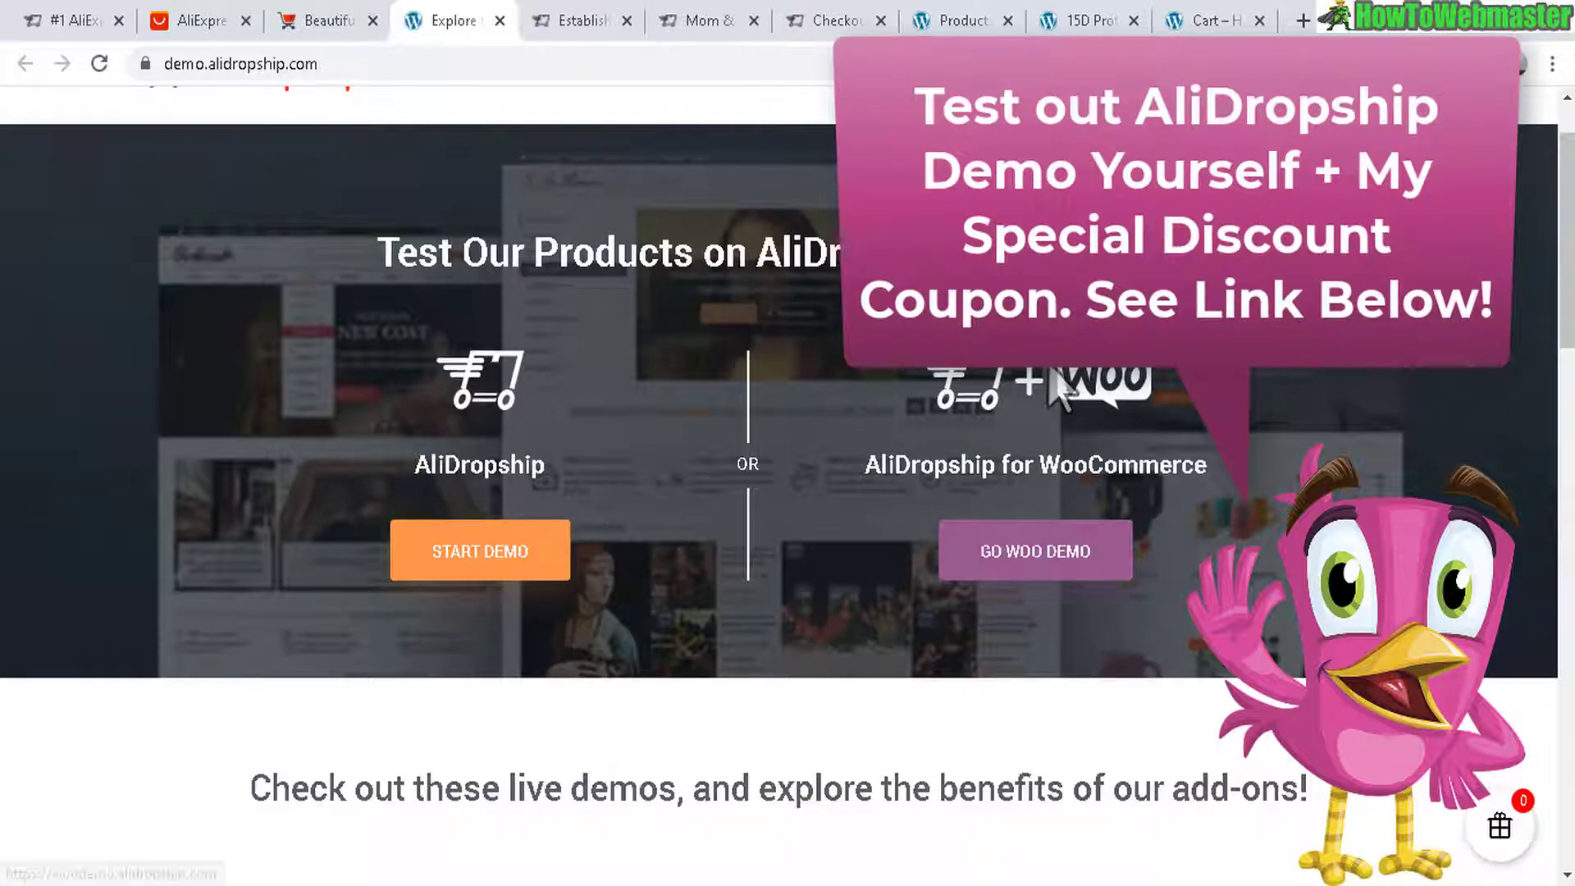
click(583, 25)
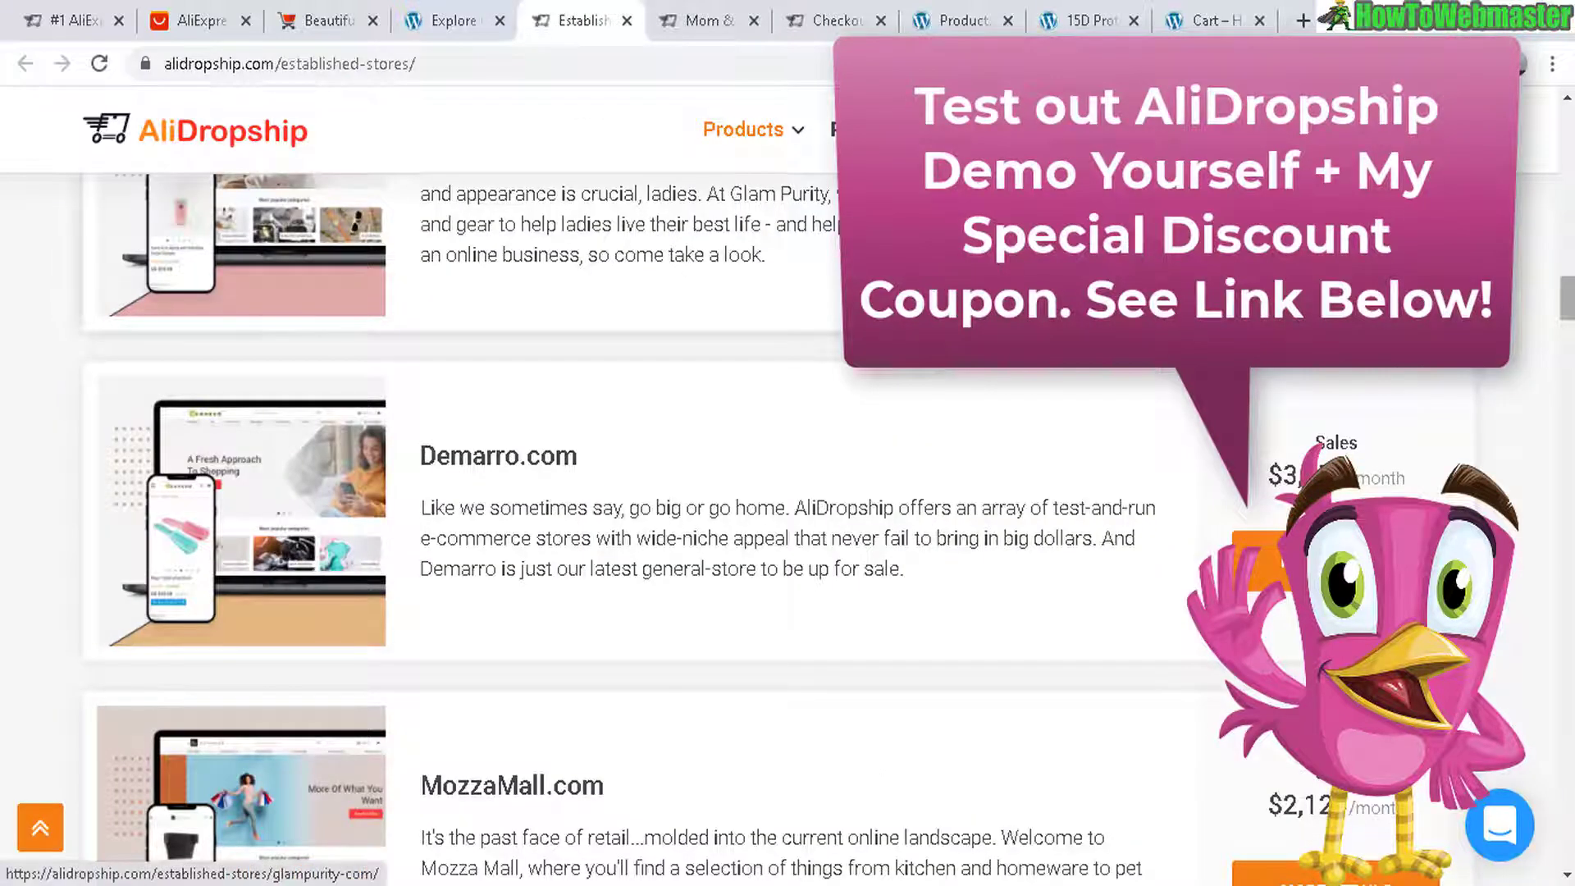
scroll(656, 524, up, 5)
scroll(656, 525, up, 5)
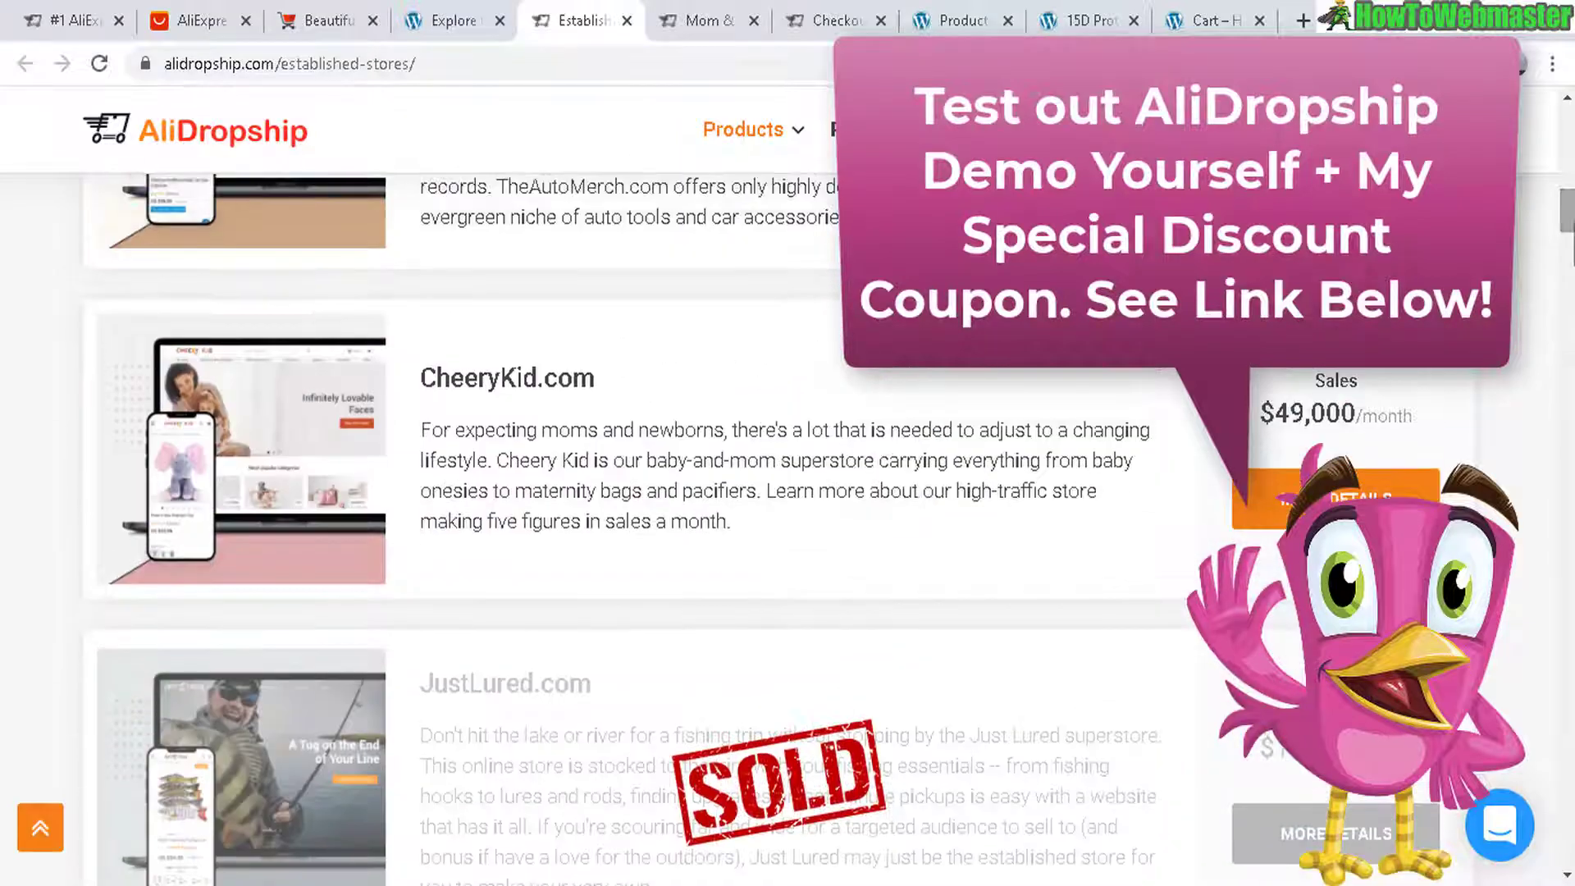
scroll(787, 525, up, 3)
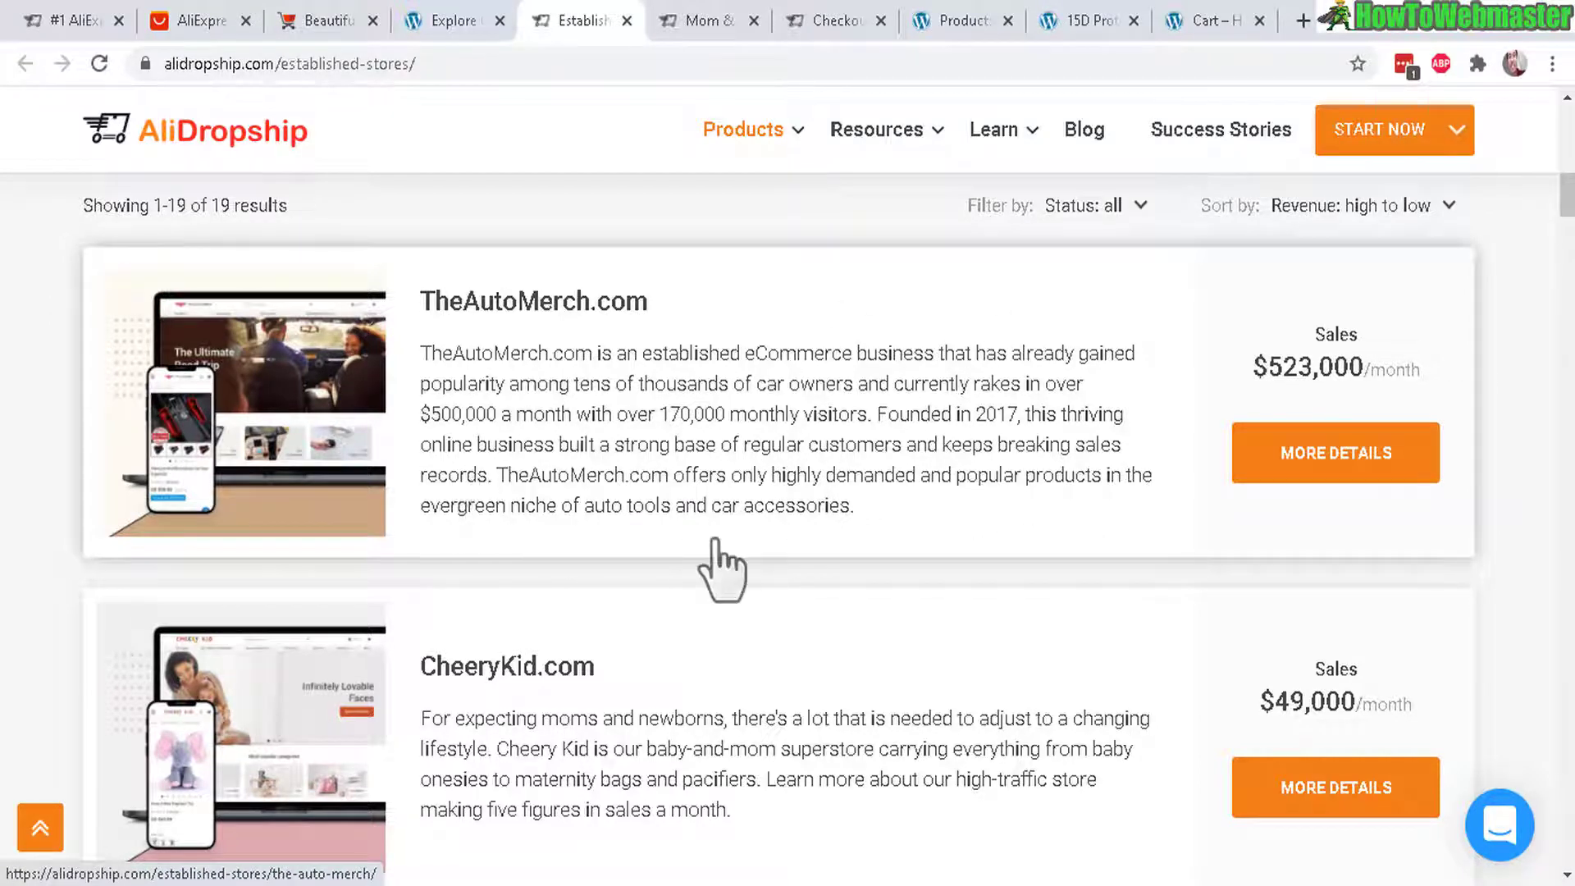
click(685, 20)
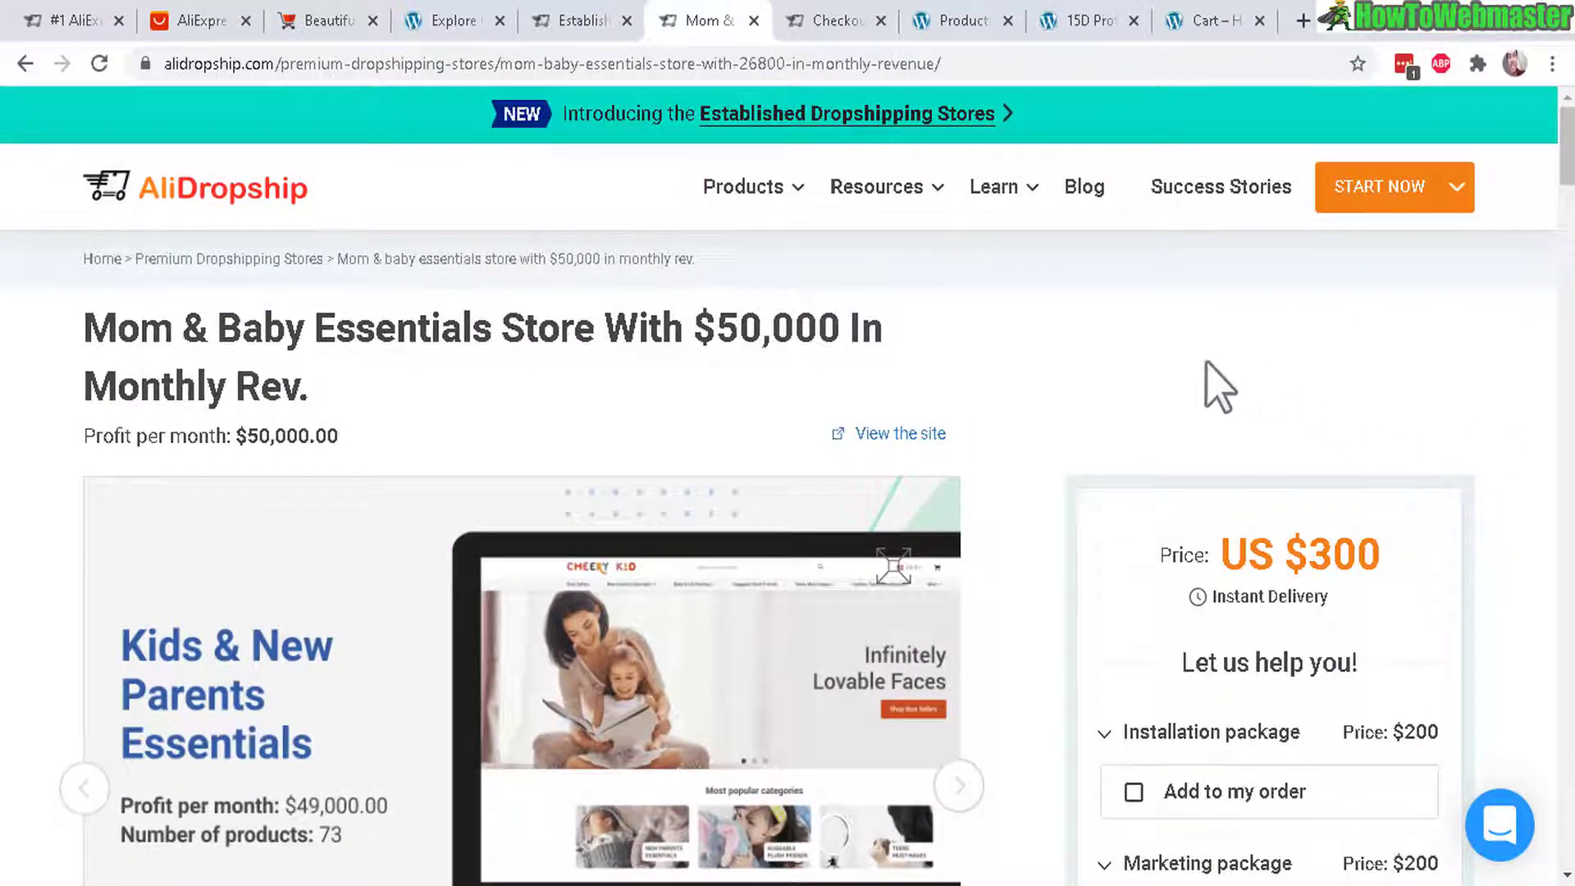
Return to the AliDropship plugin checkout page totalling US $89.00.
click(838, 25)
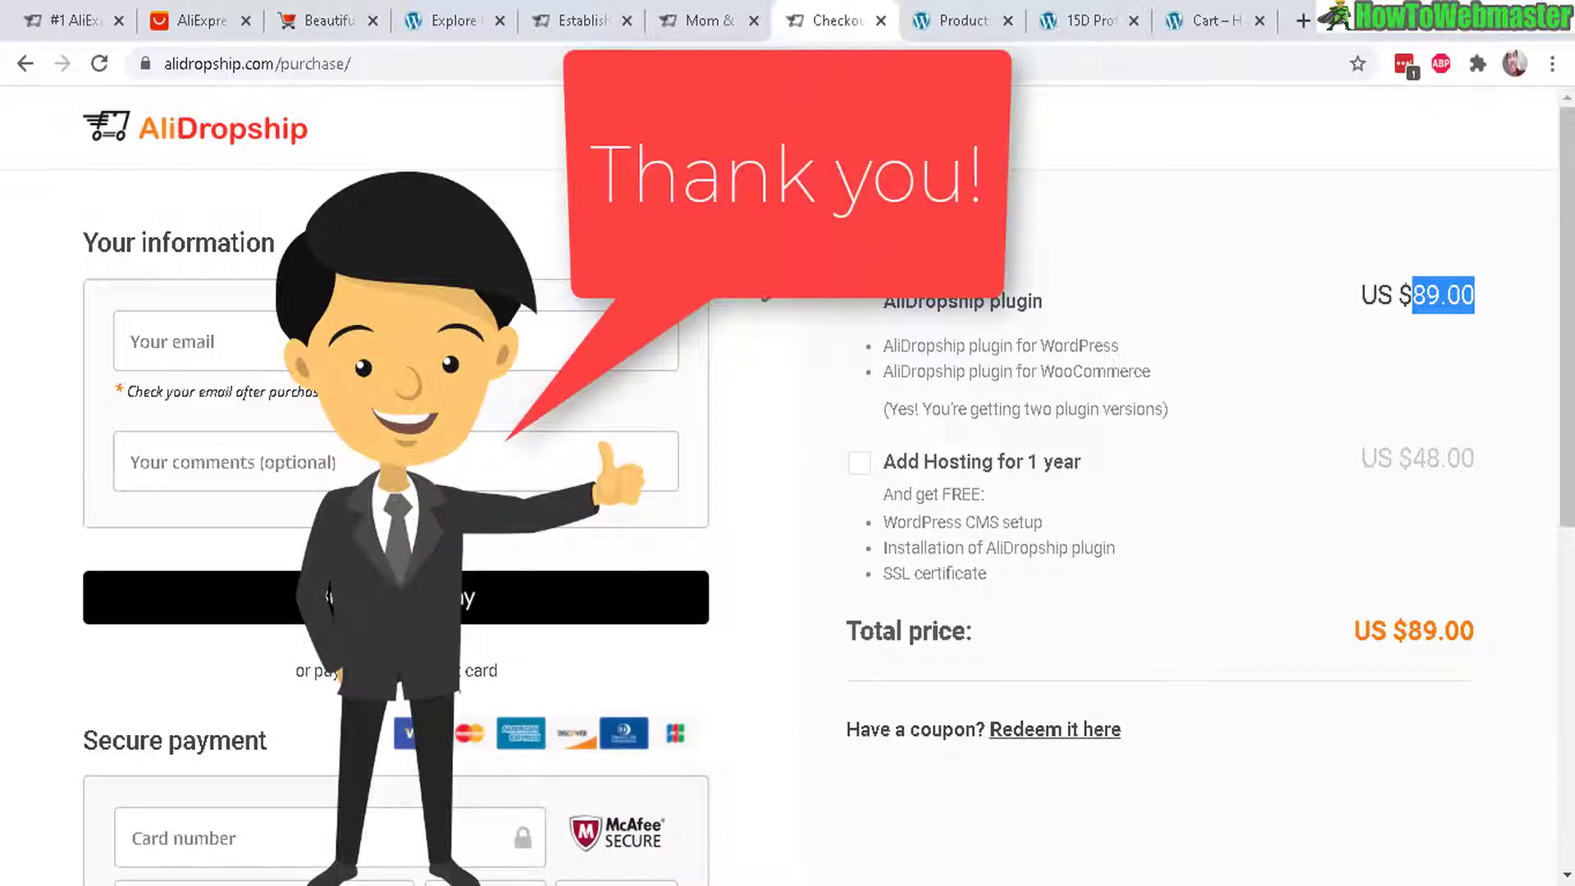